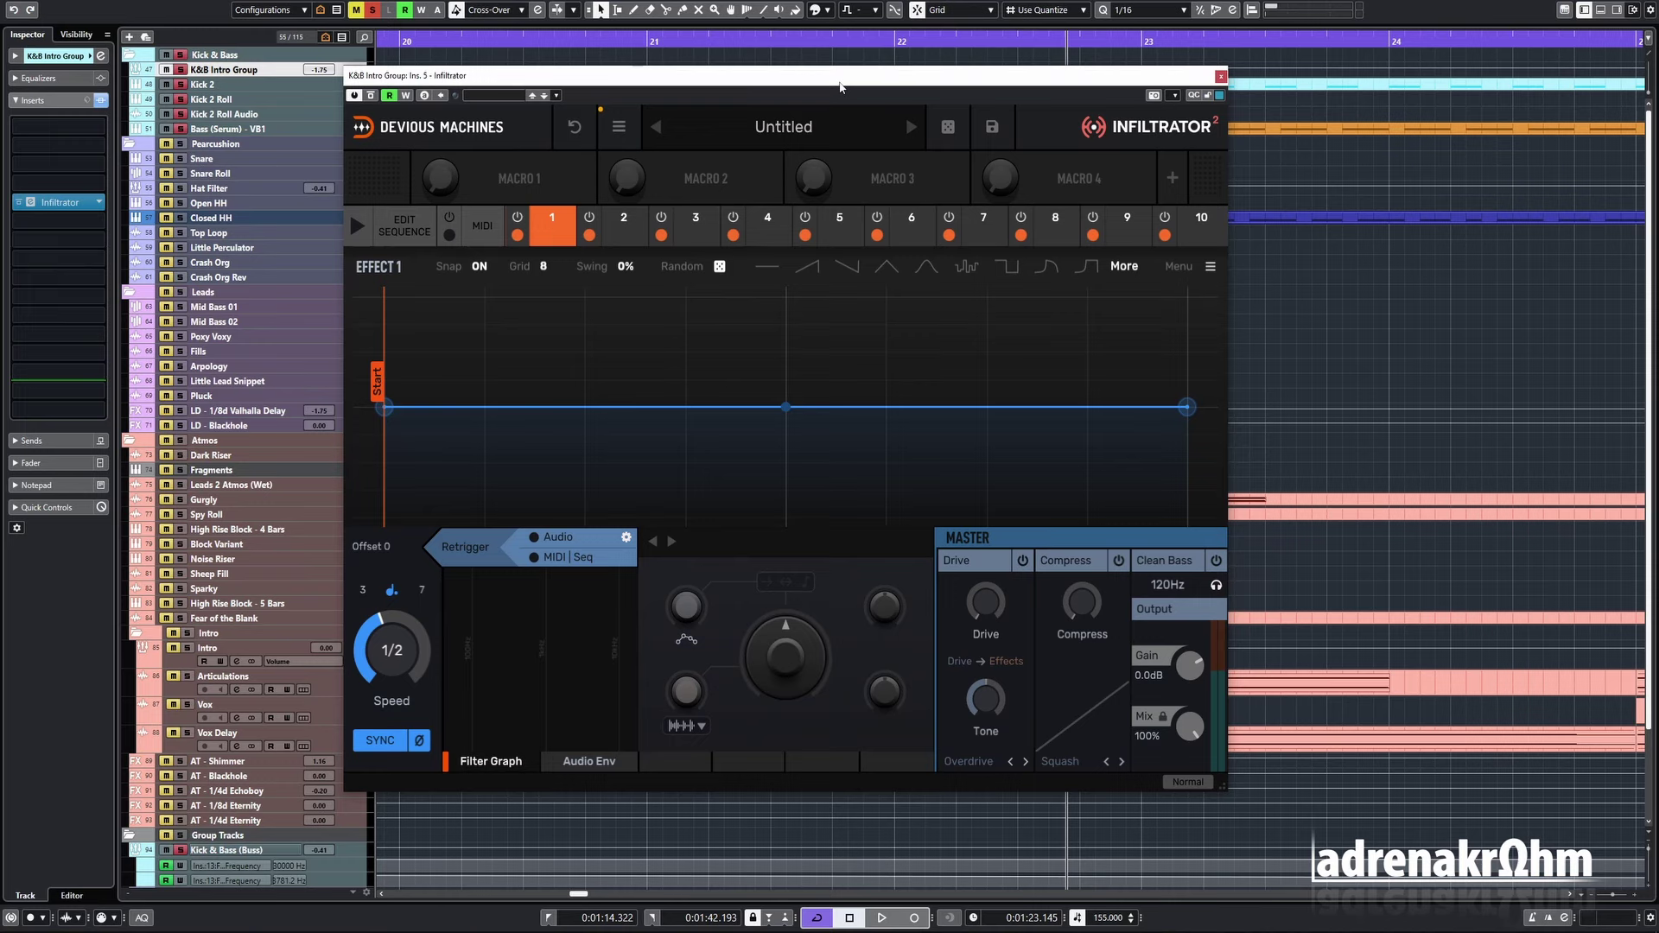
- Zoom out, end the cycle range at bar 34, and start playback
key("g")
key("g")
key("g")
key("g")
key("g")
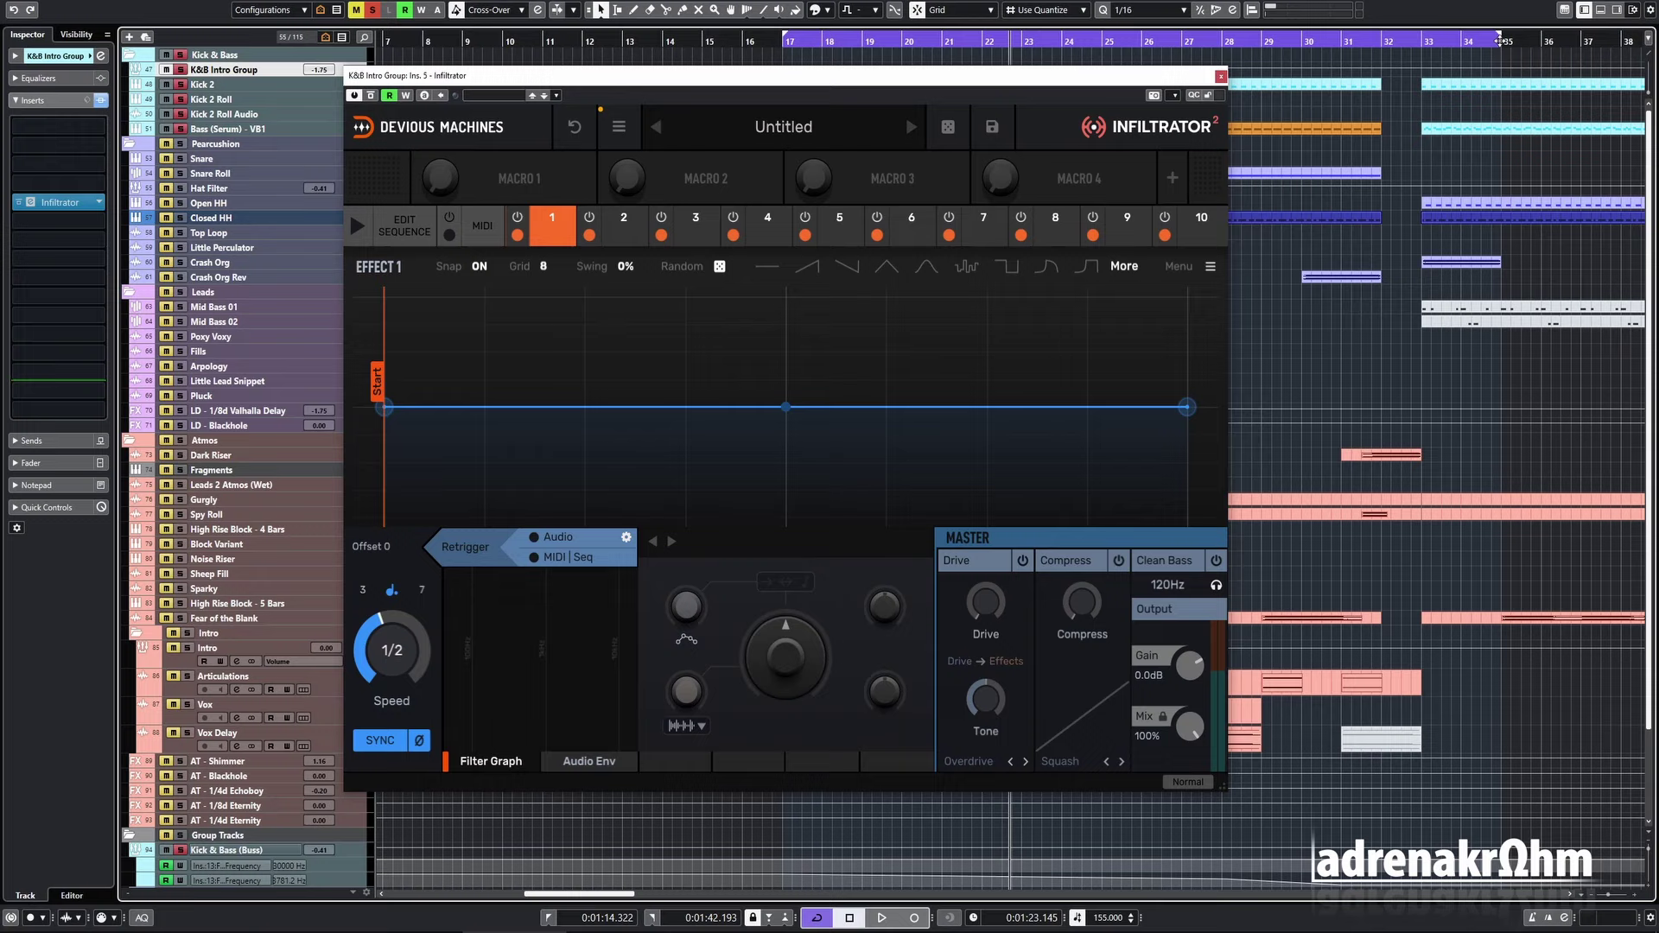
left_click_drag(1499, 41, 1468, 43)
key("space")
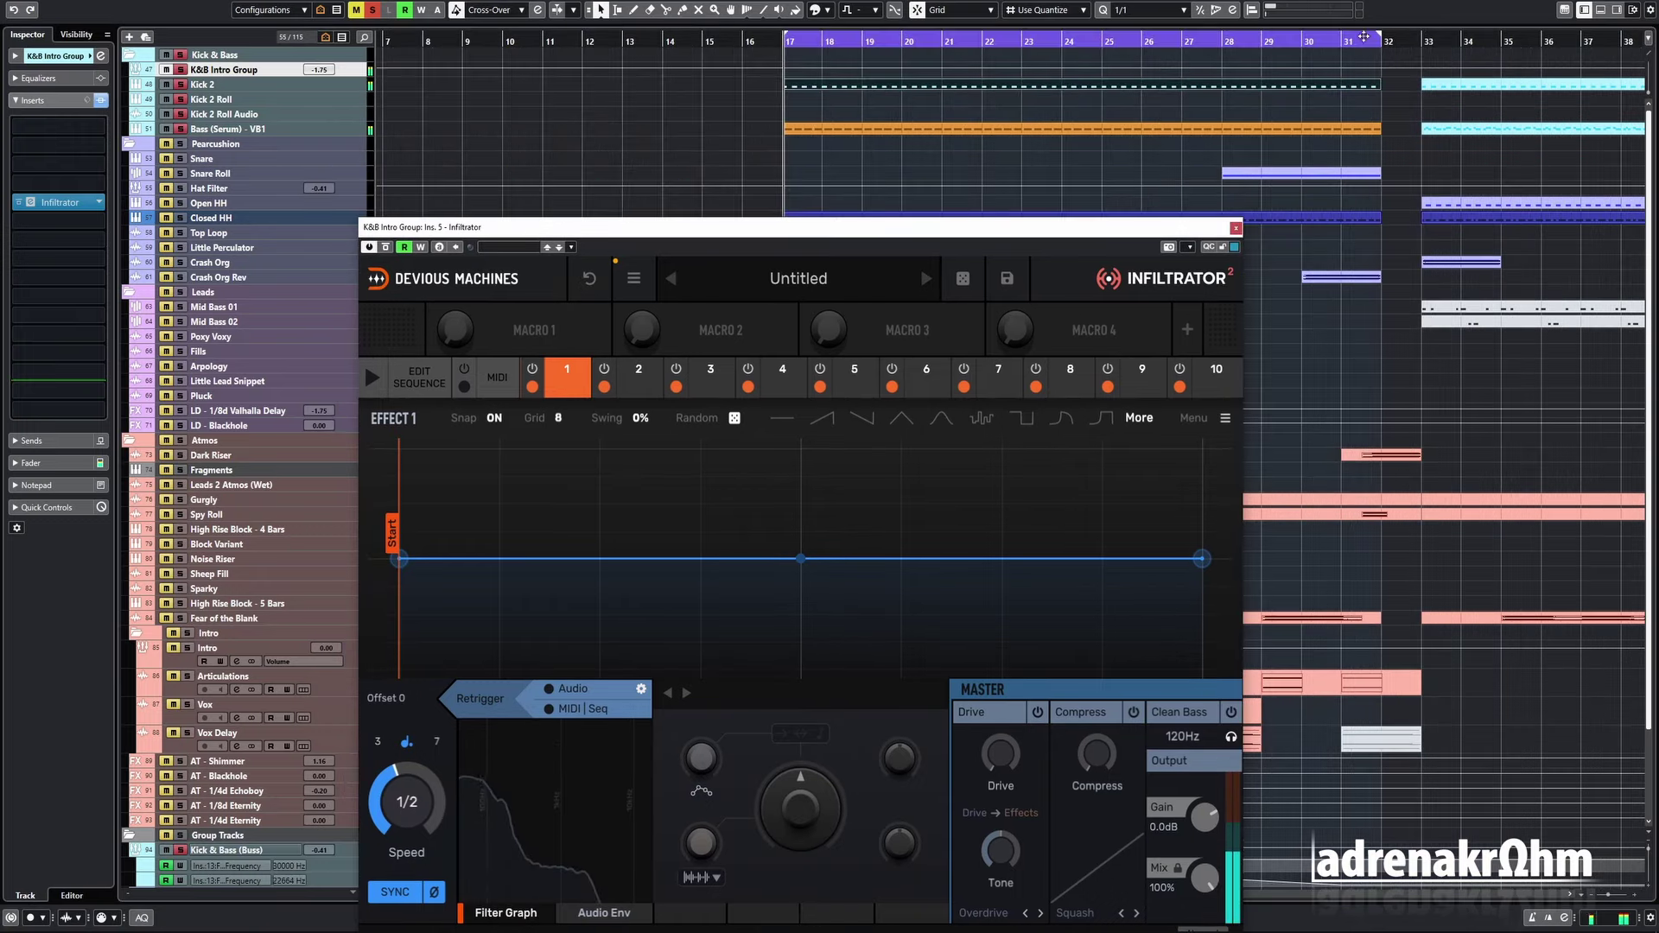
- Select the orange bass event and move the Infiltrator 2 window fully on screen
key("KP_Divide")
left_click(1062, 131)
left_click_drag(942, 226, 937, 76)
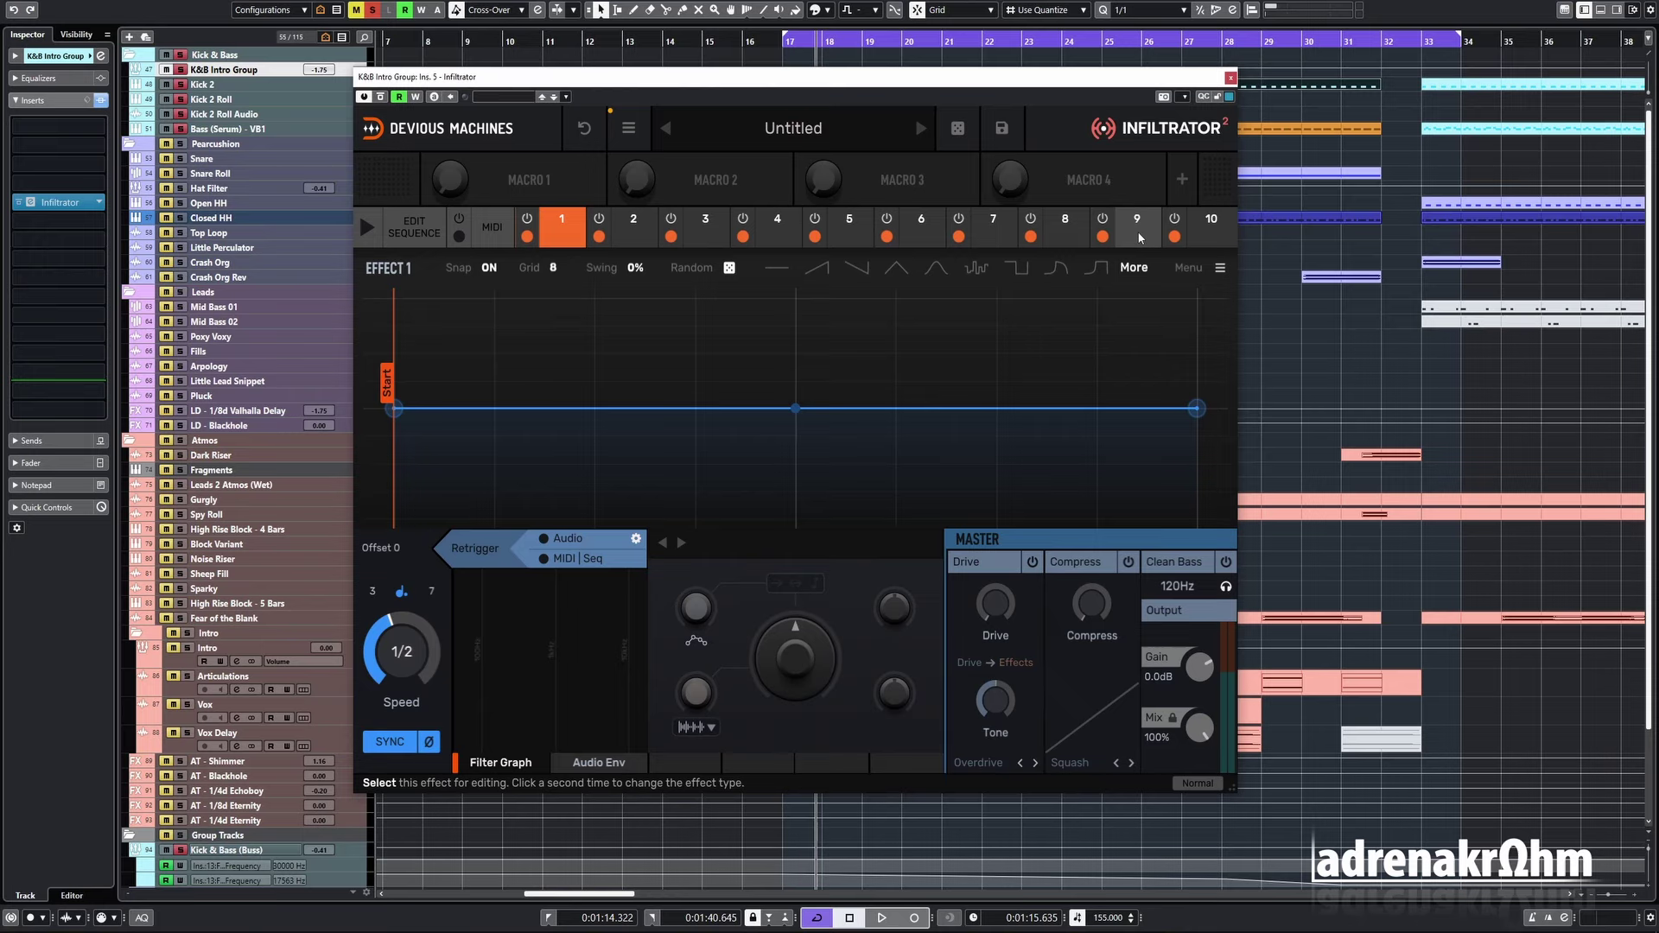
- Load Ladder LP into slot 10 with its envelope ramping to the top, then play from bar 17
left_click(1212, 227)
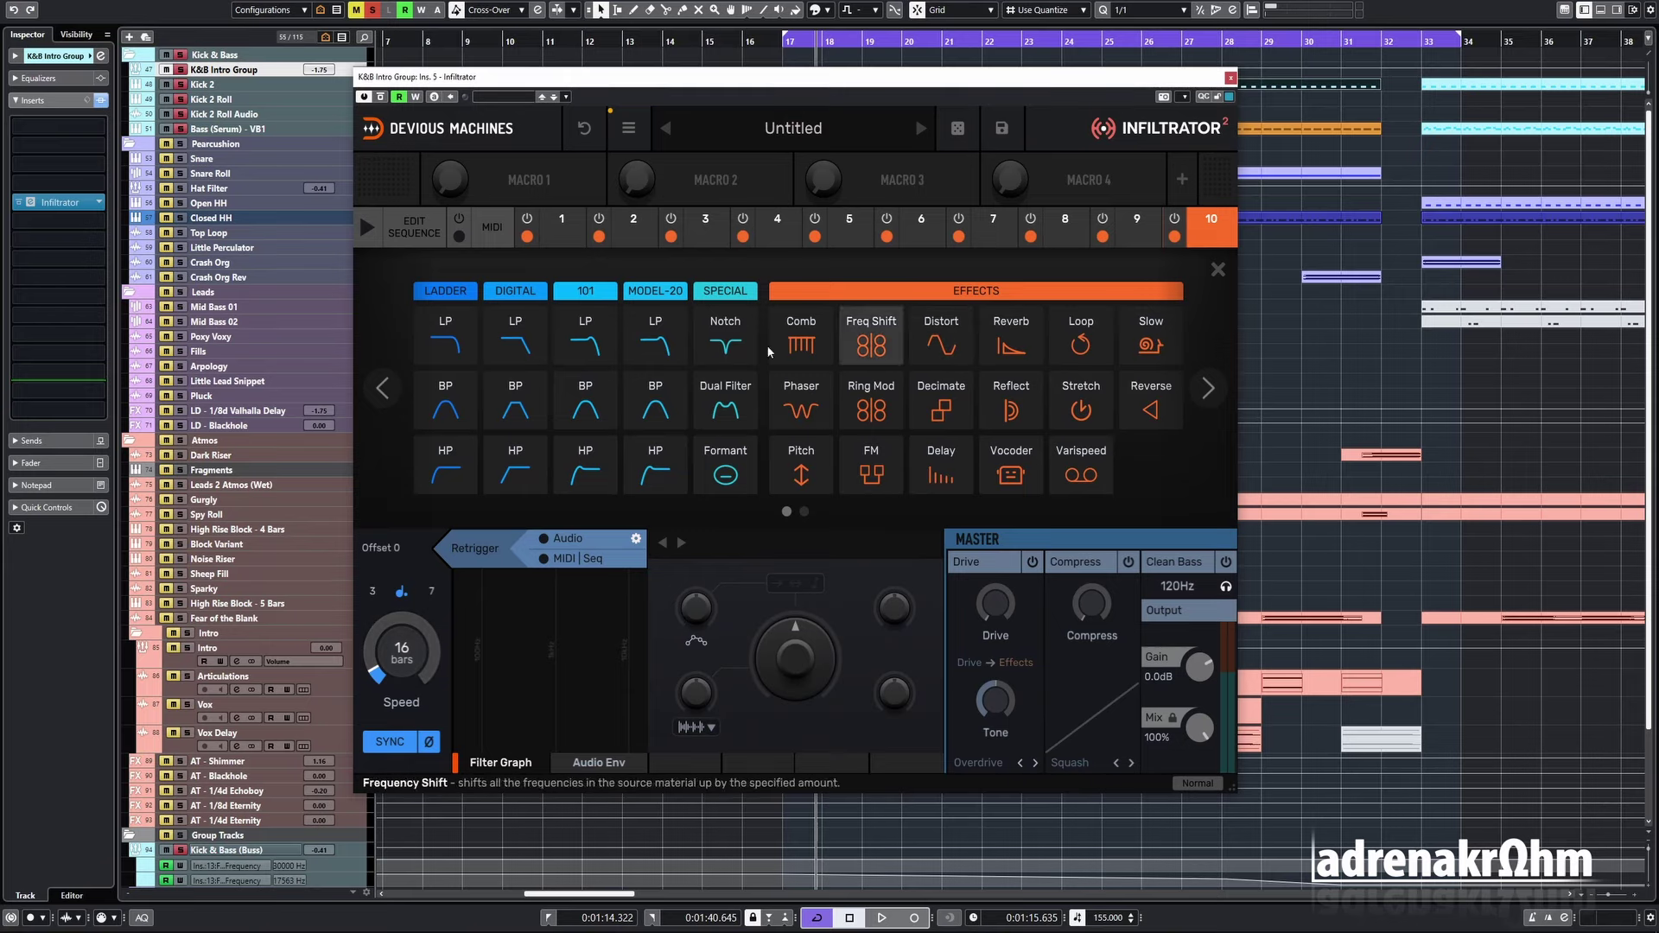
left_click(454, 348)
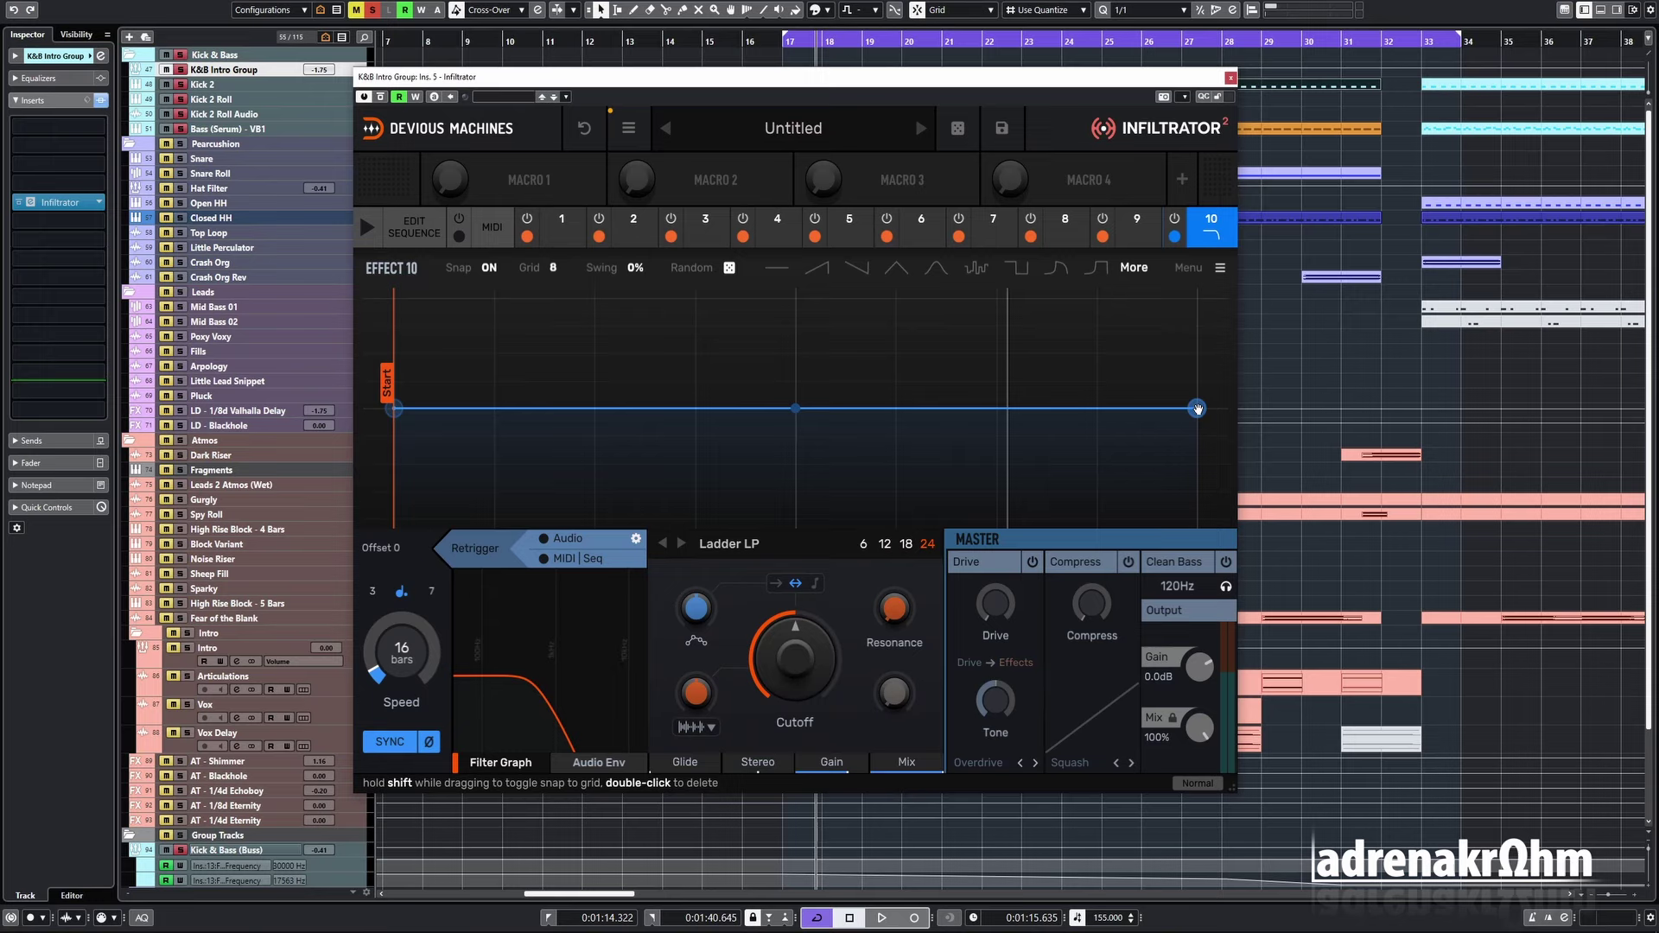
left_click_drag(1196, 408, 1196, 298)
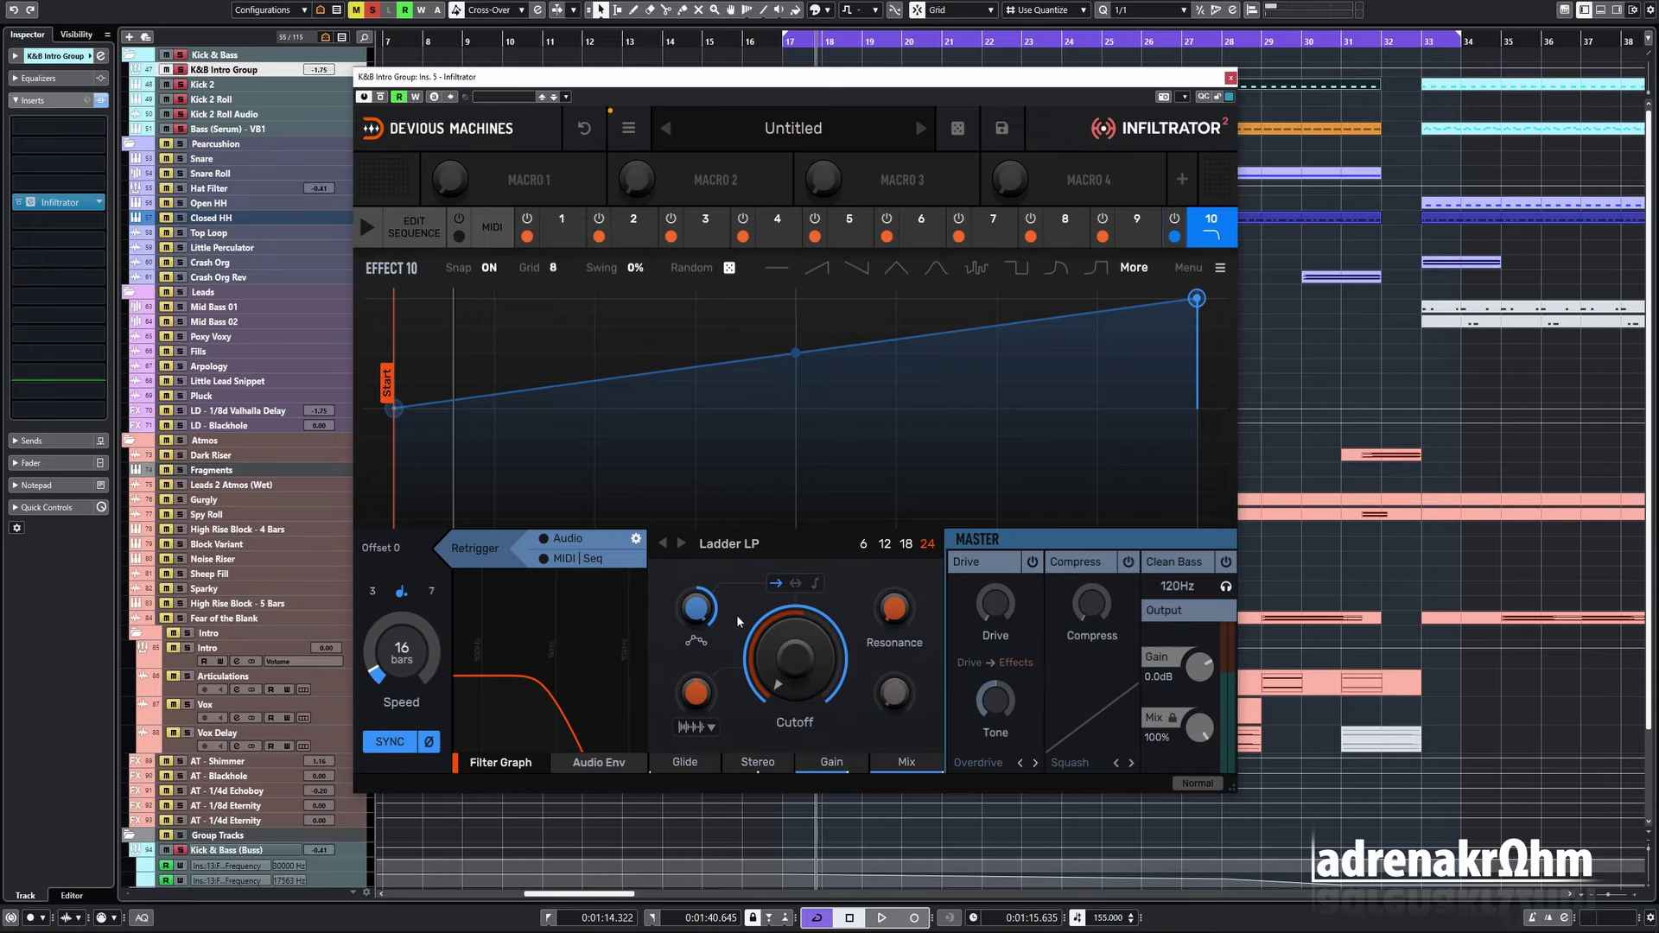
double_click(785, 44)
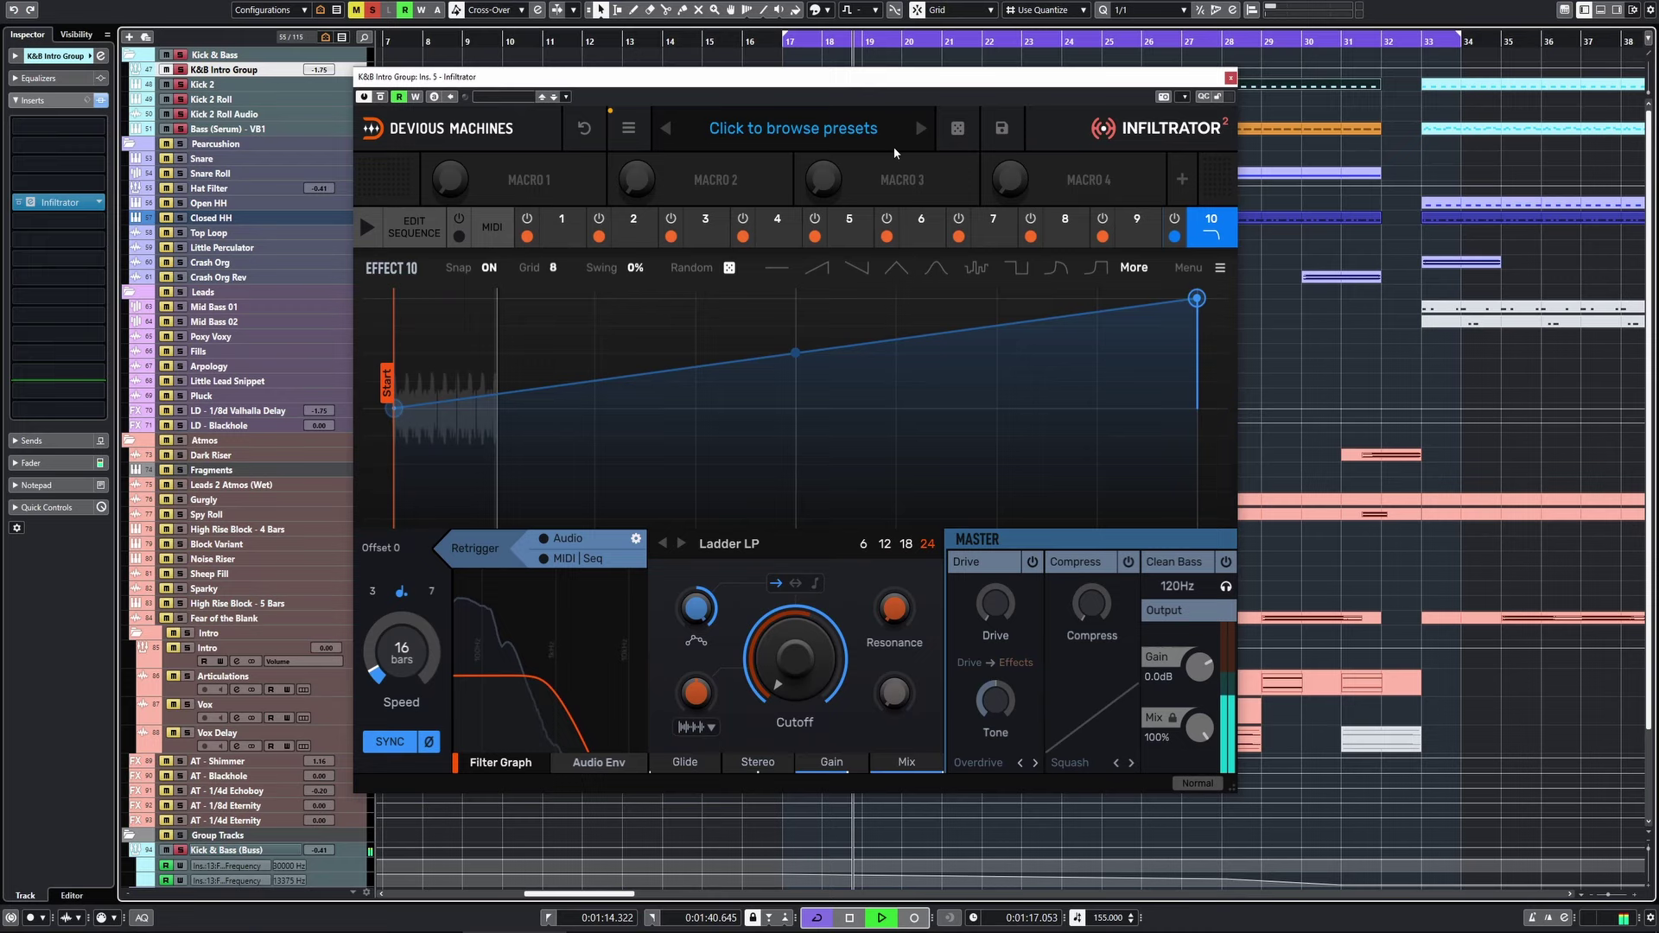
- Load Ladder HP into slot 9 with a falling unipolar envelope at 100% Cutoff amount
left_click(1137, 230)
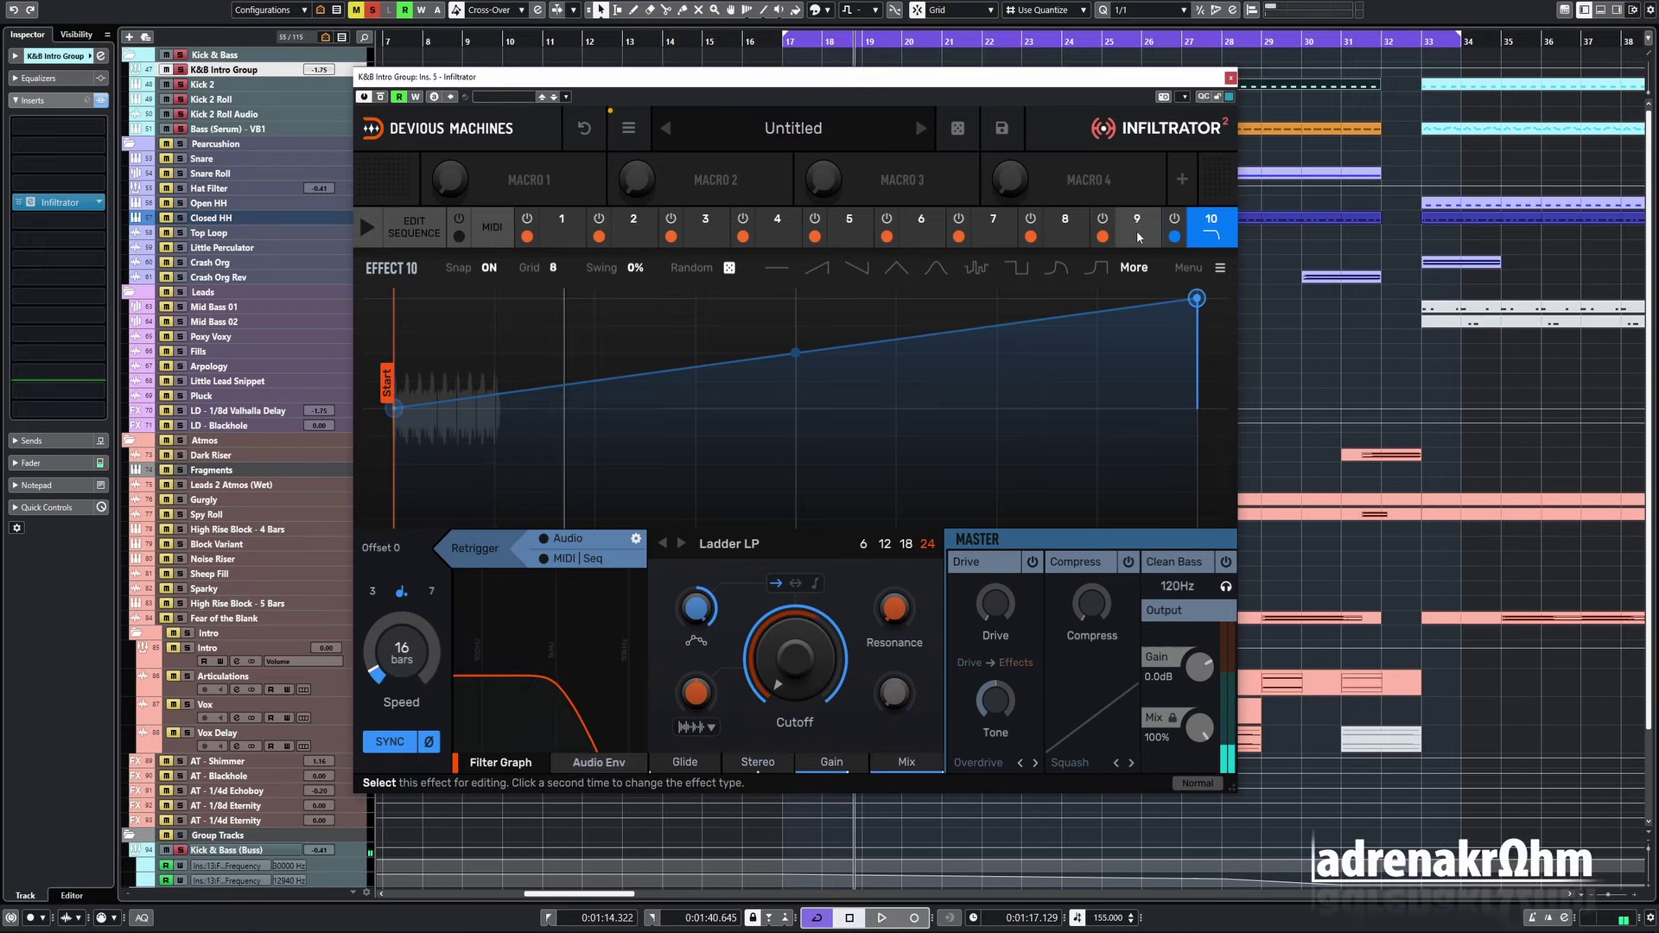
left_click(1137, 230)
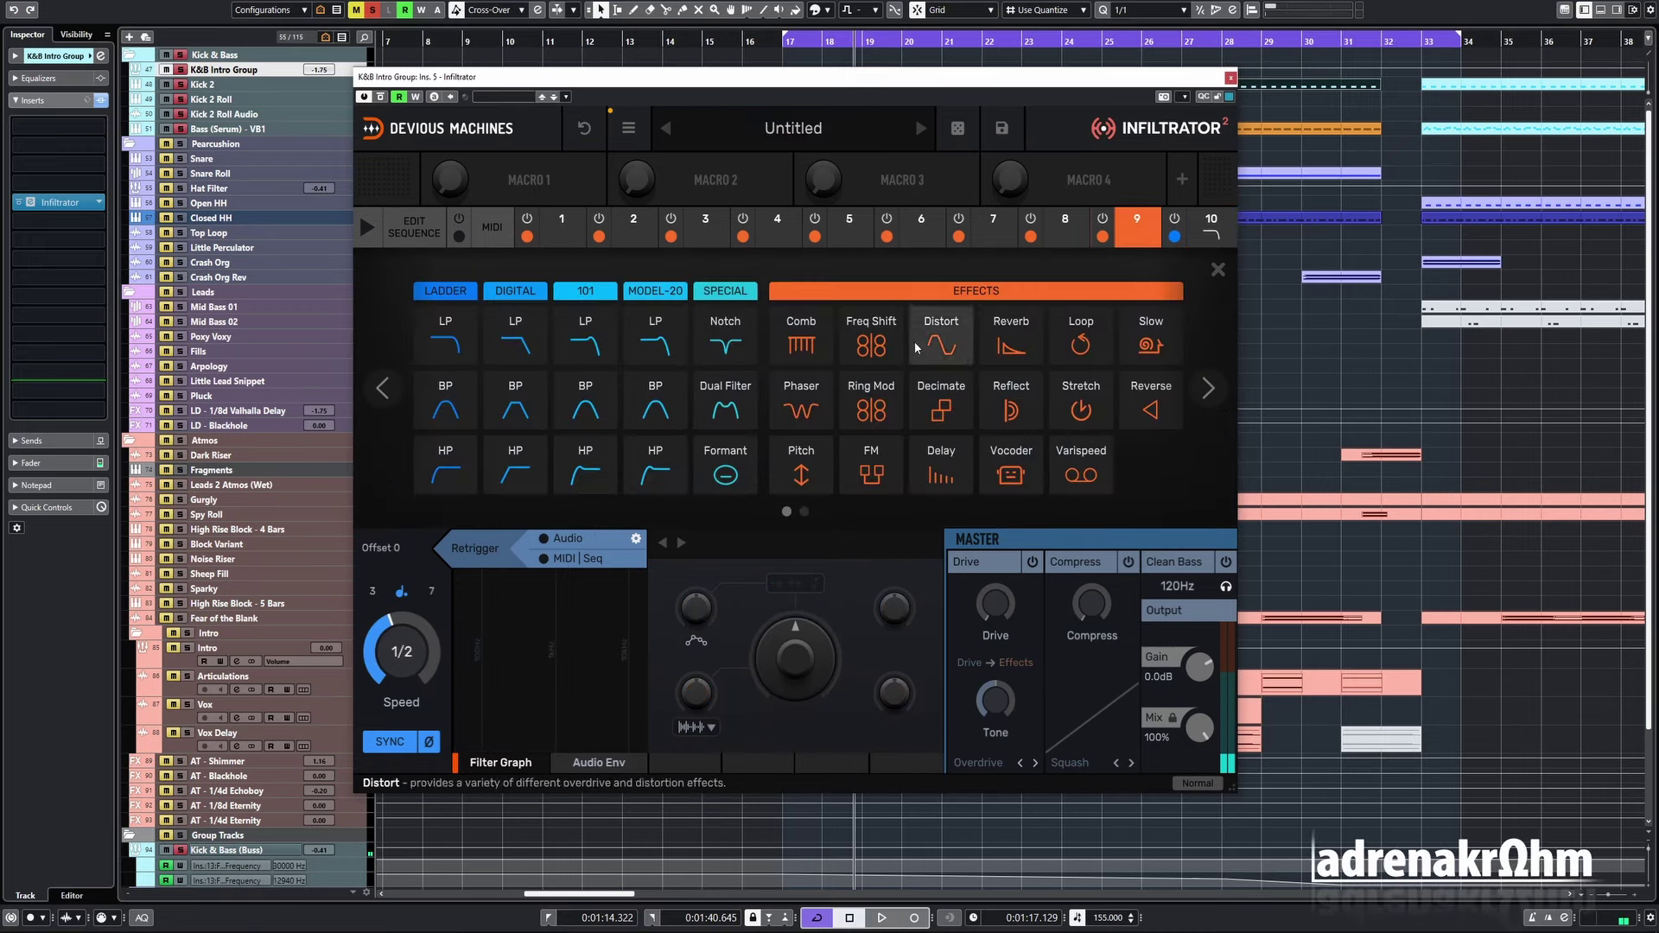
left_click(462, 467)
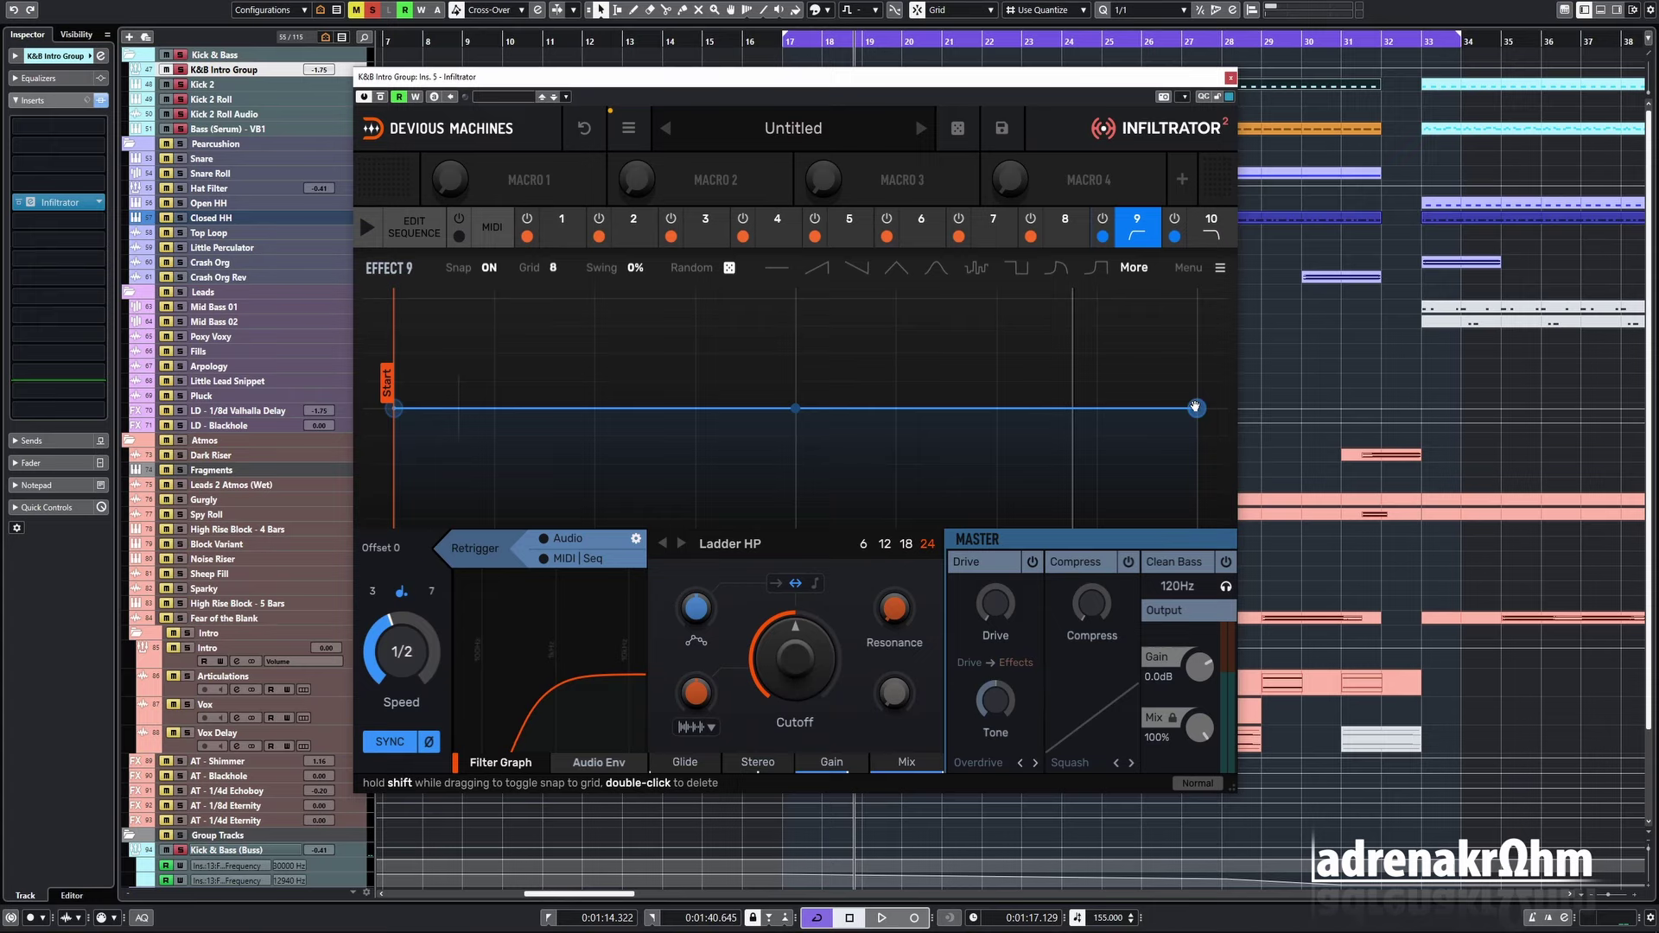
left_click_drag(1196, 408, 1196, 519)
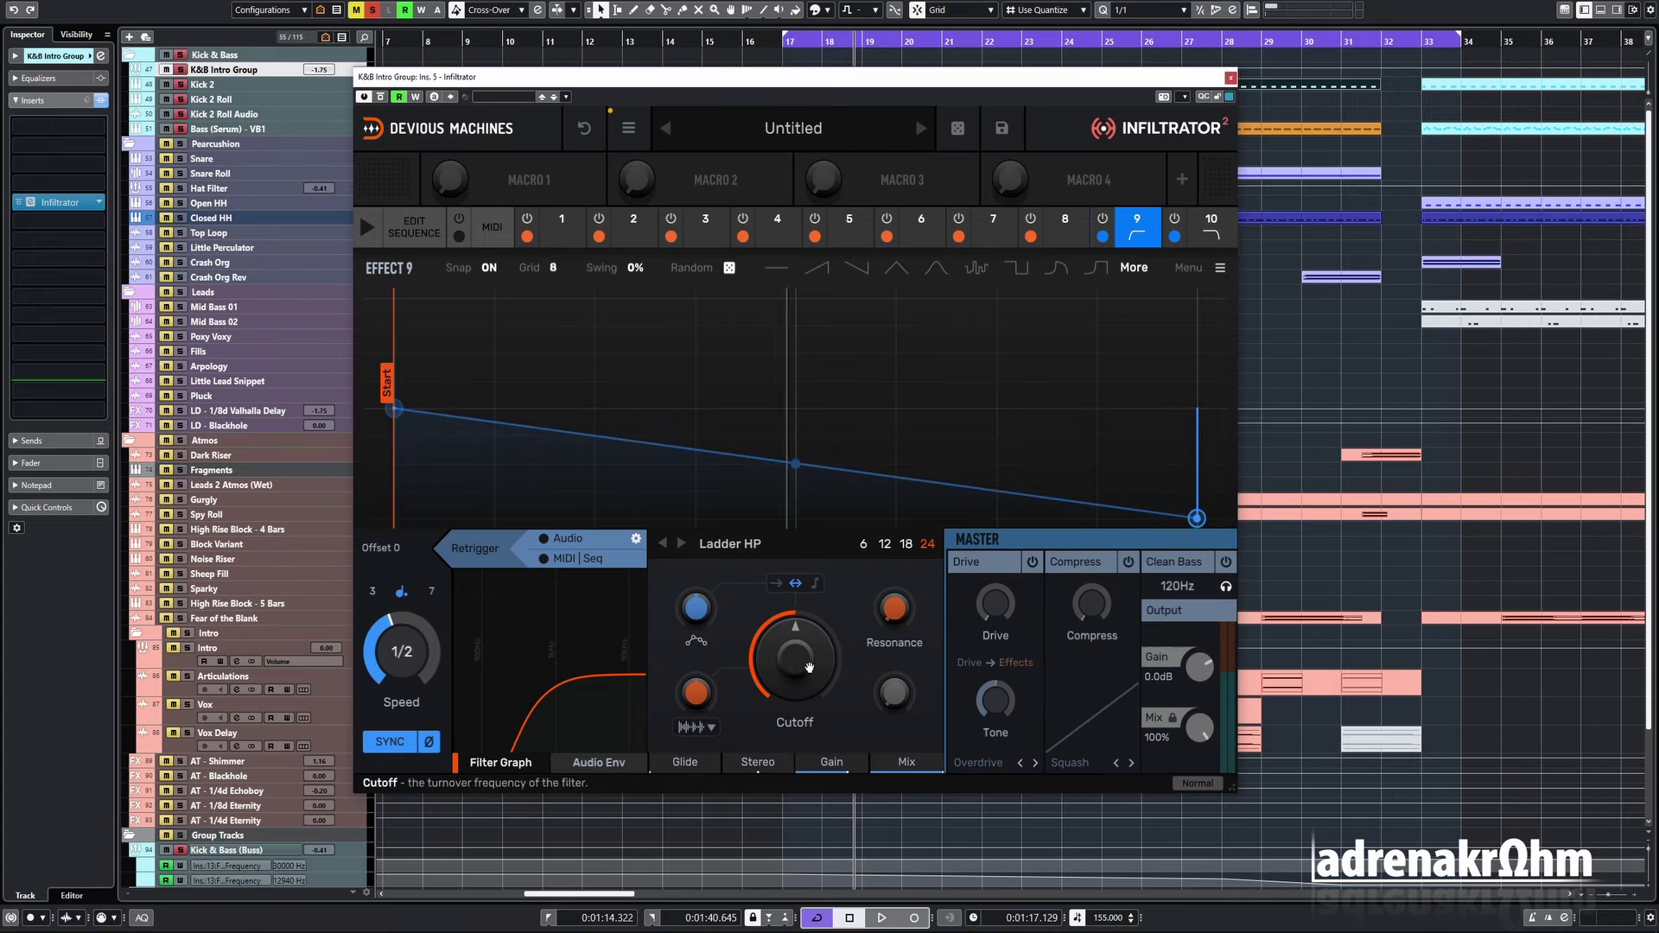
left_click(777, 584)
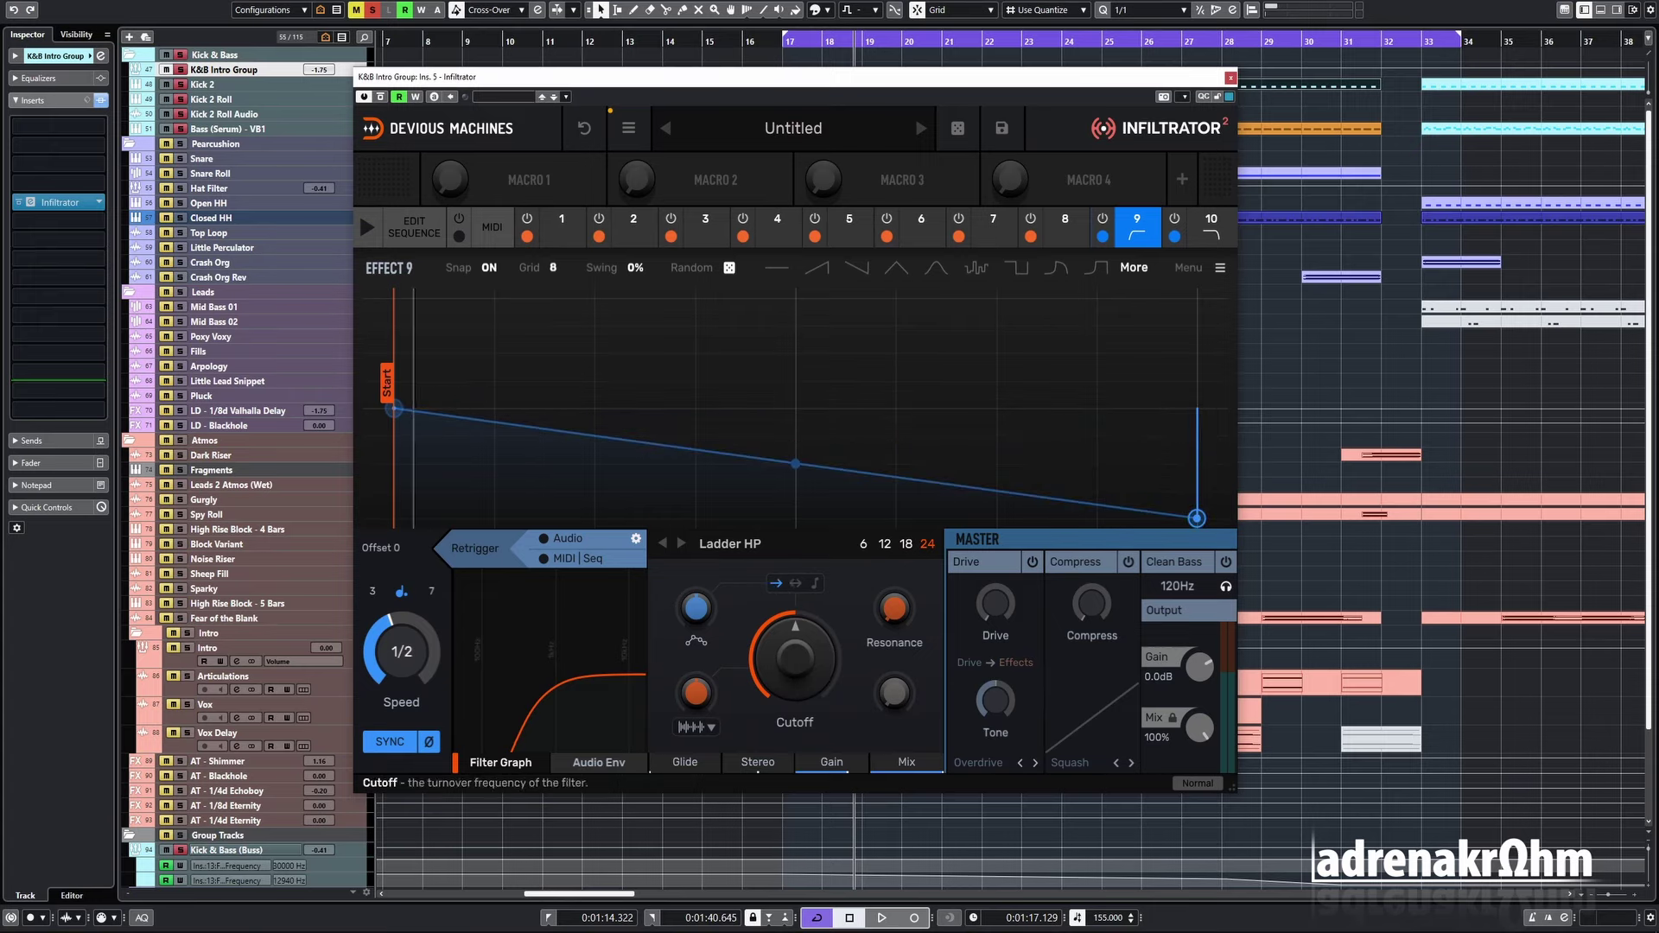
left_click_drag(795, 624, 777, 686)
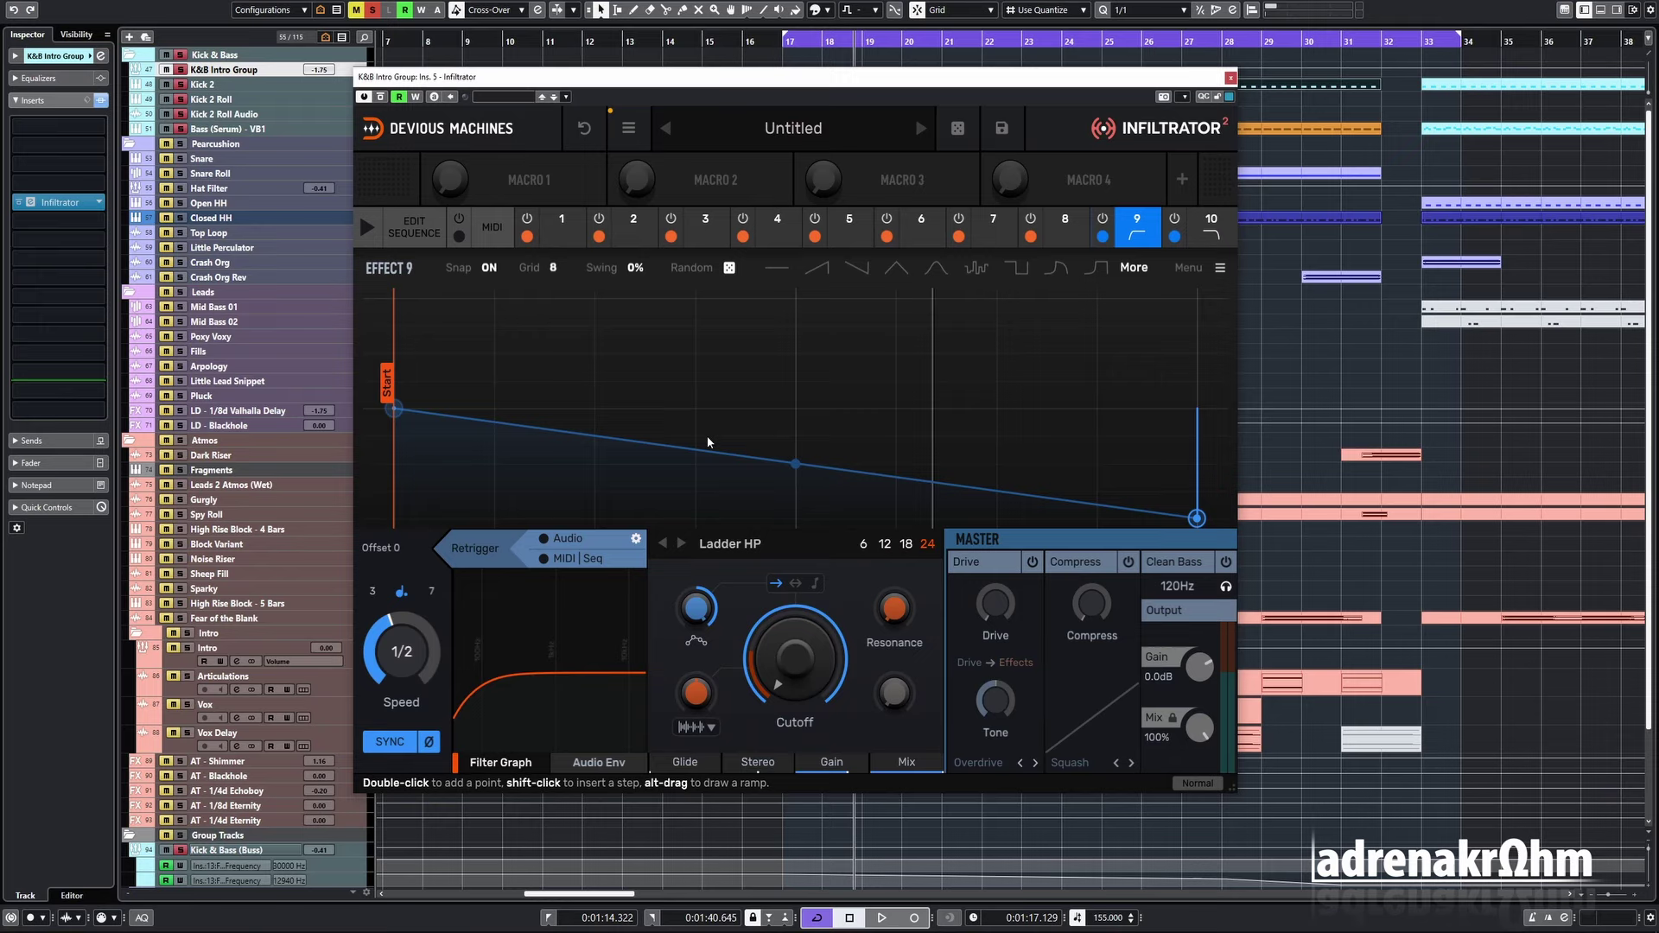
- Set the Ladder HP envelope Speed to 16 bars while auditioning the loop from bar 17
double_click(783, 46)
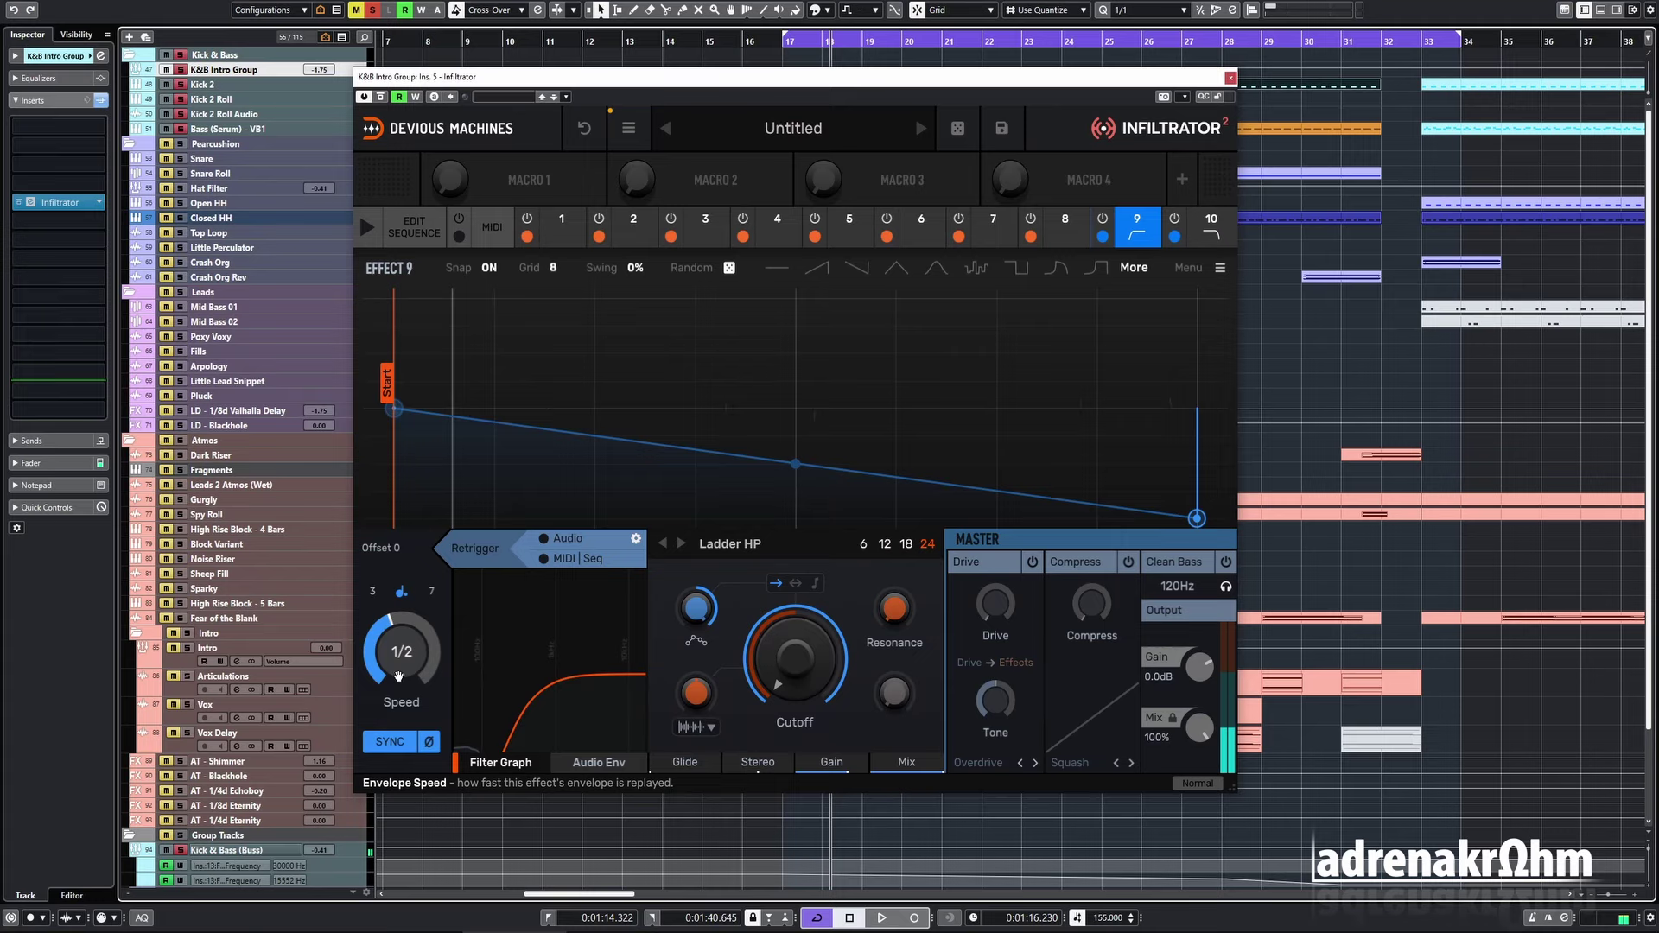
left_click_drag(402, 652, 402, 596)
double_click(783, 40)
double_click(783, 40)
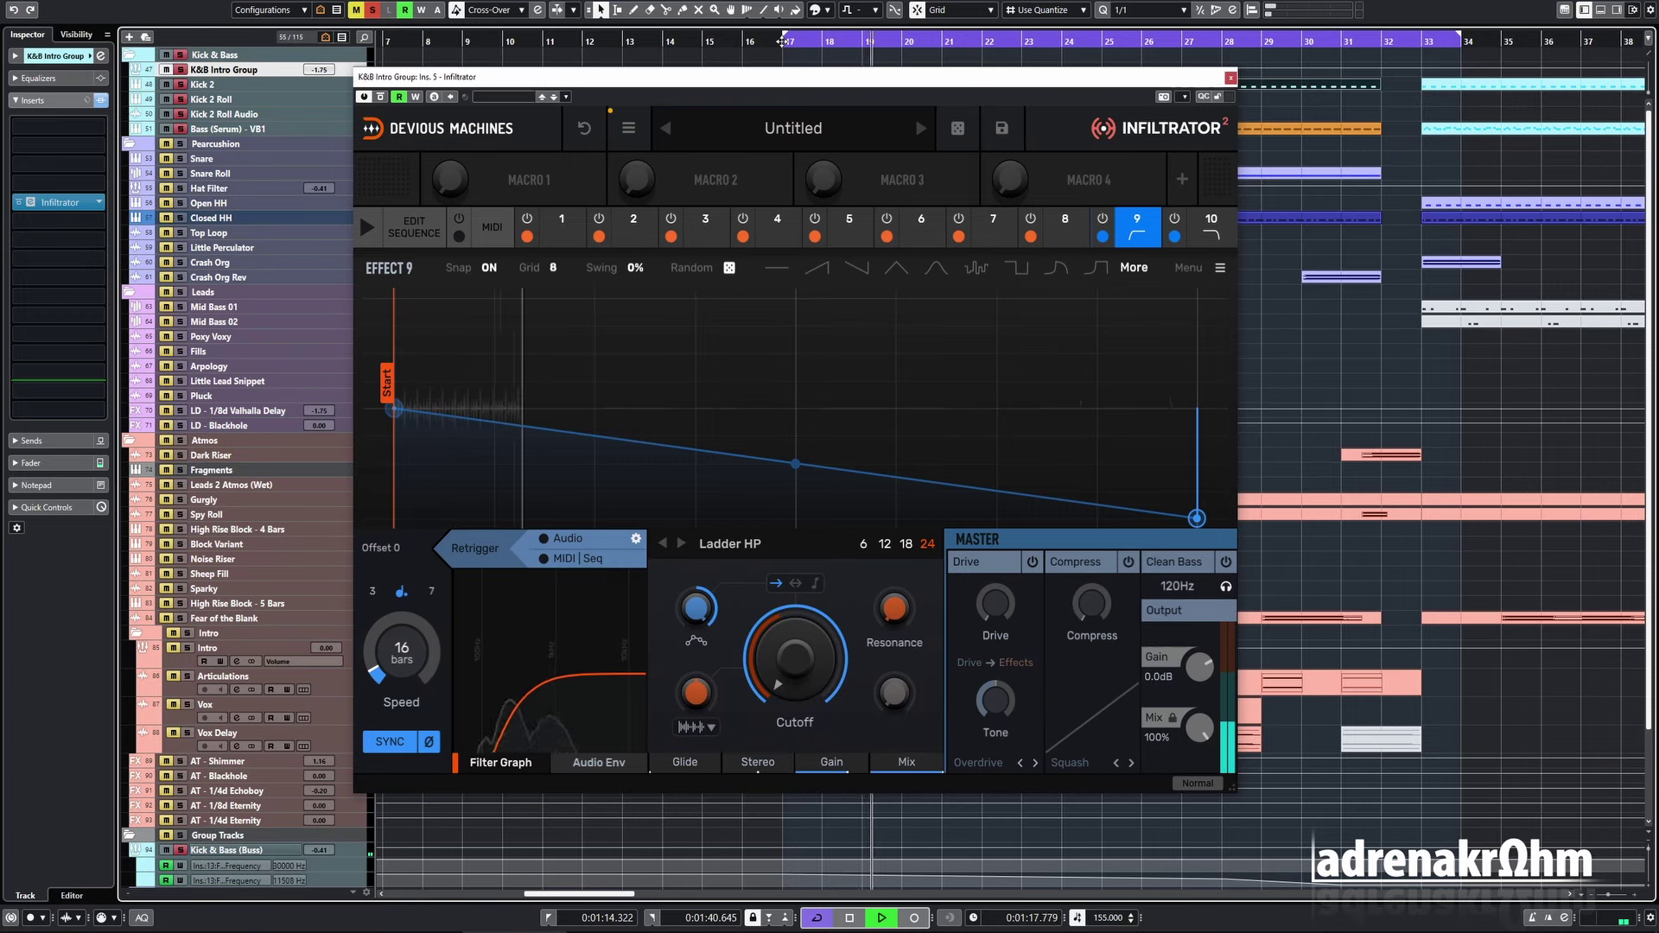
key("space")
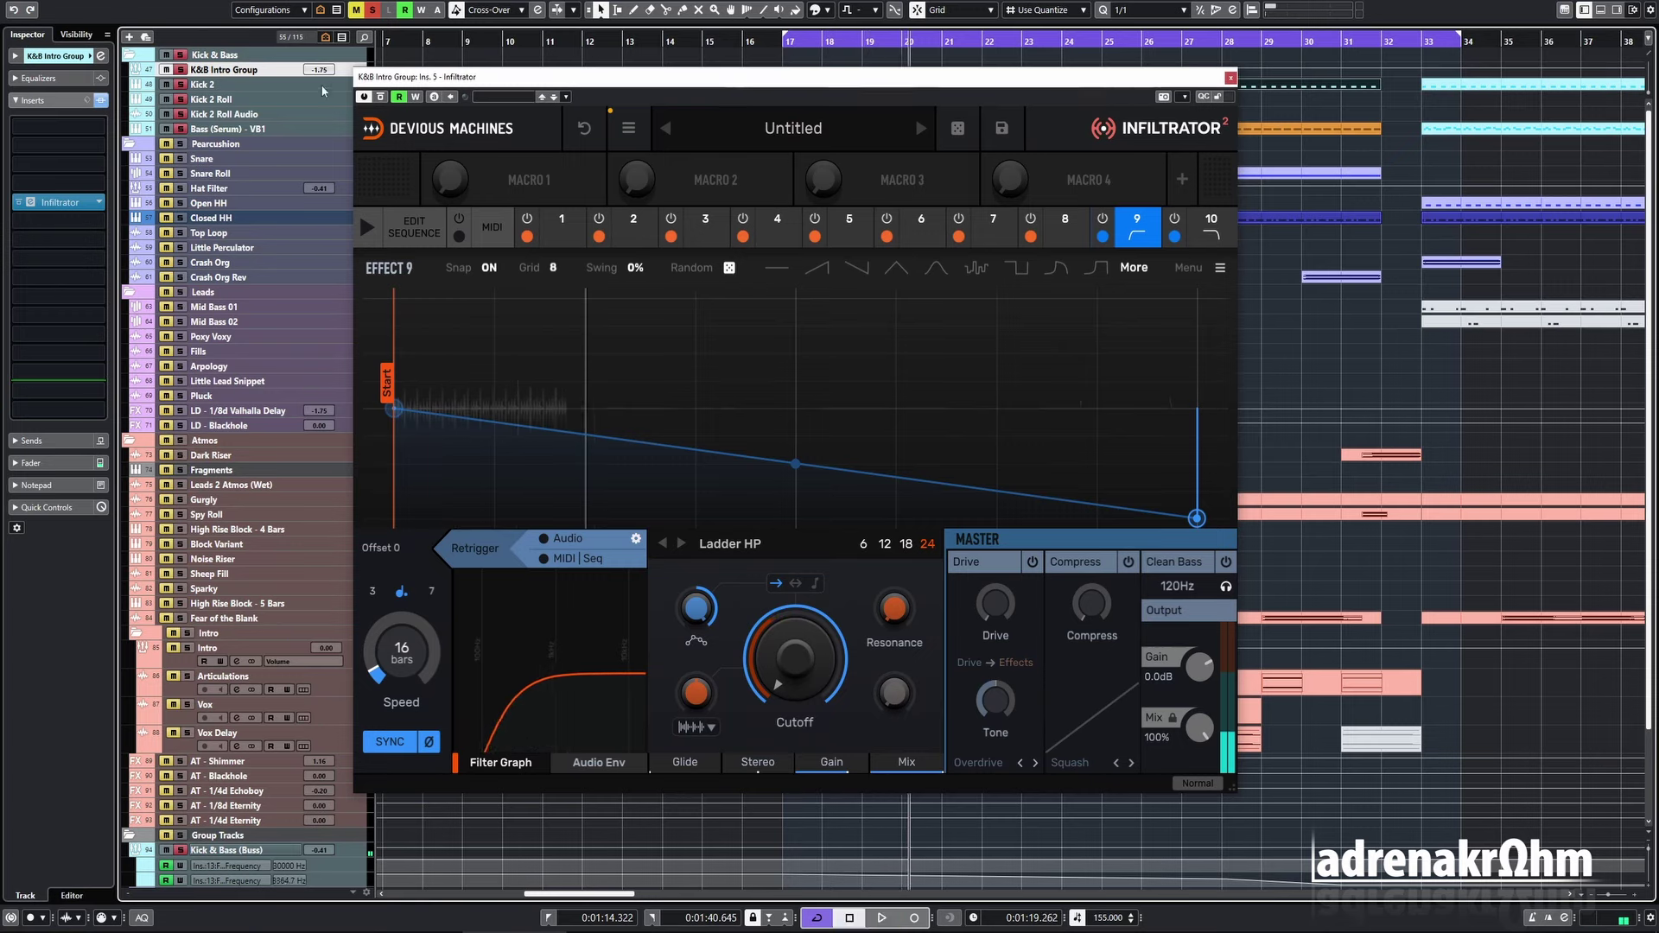
- Load Stretch into slot 2 with a random unipolar 16-bar envelope, then play from bar 17
double_click(644, 231)
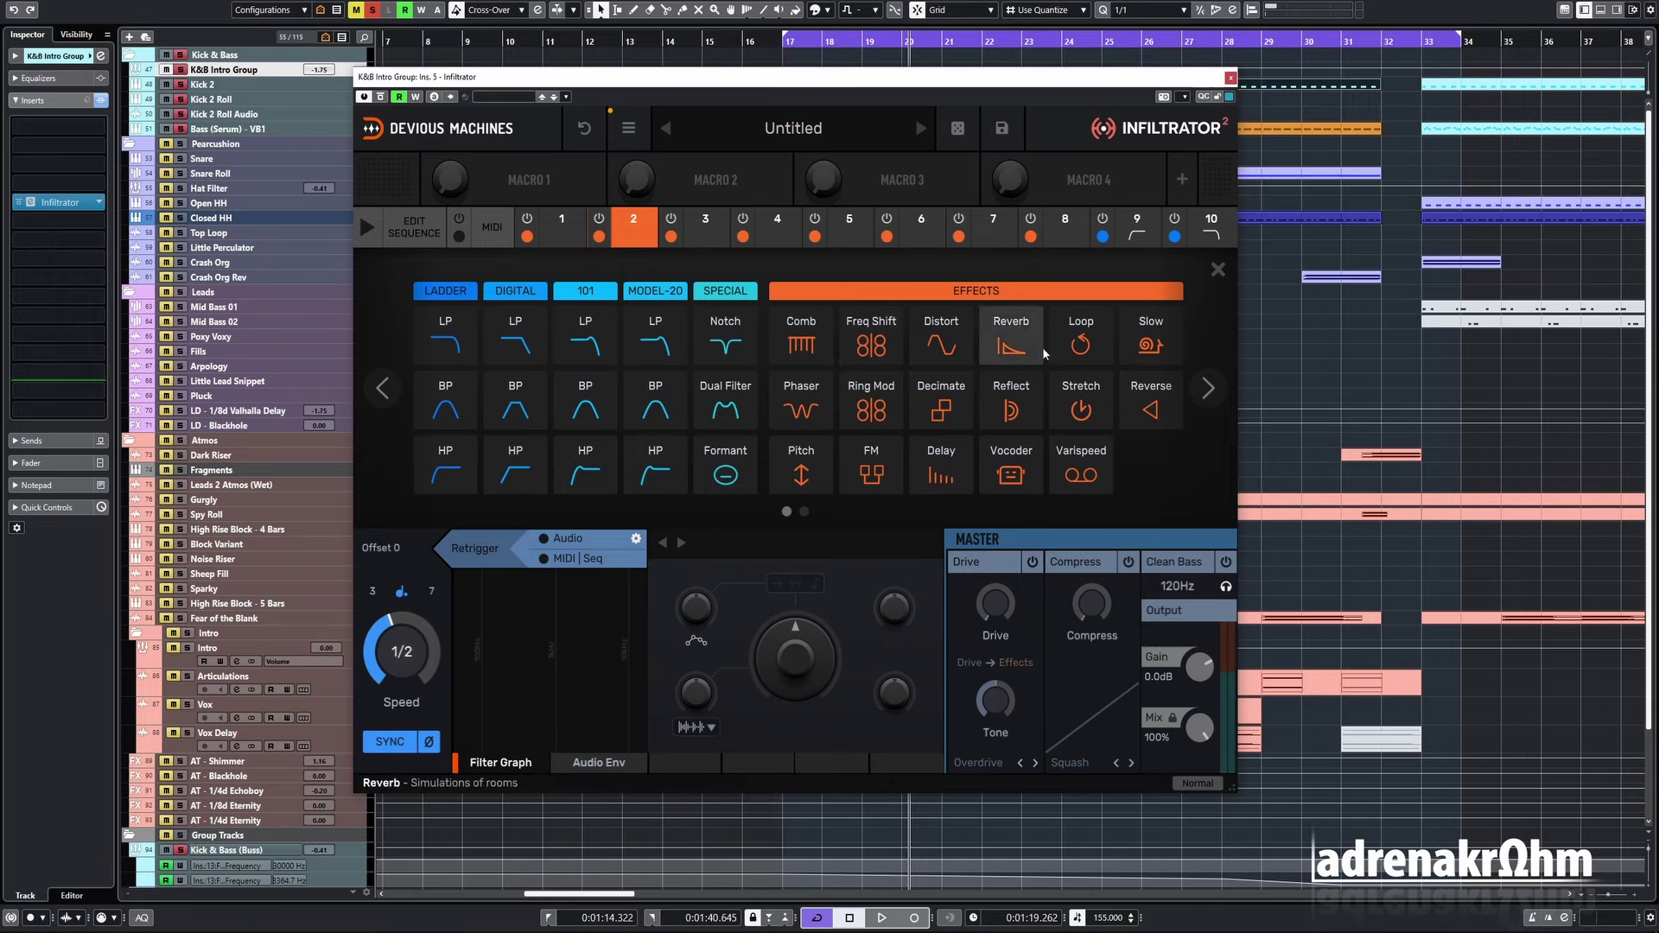
left_click(1080, 402)
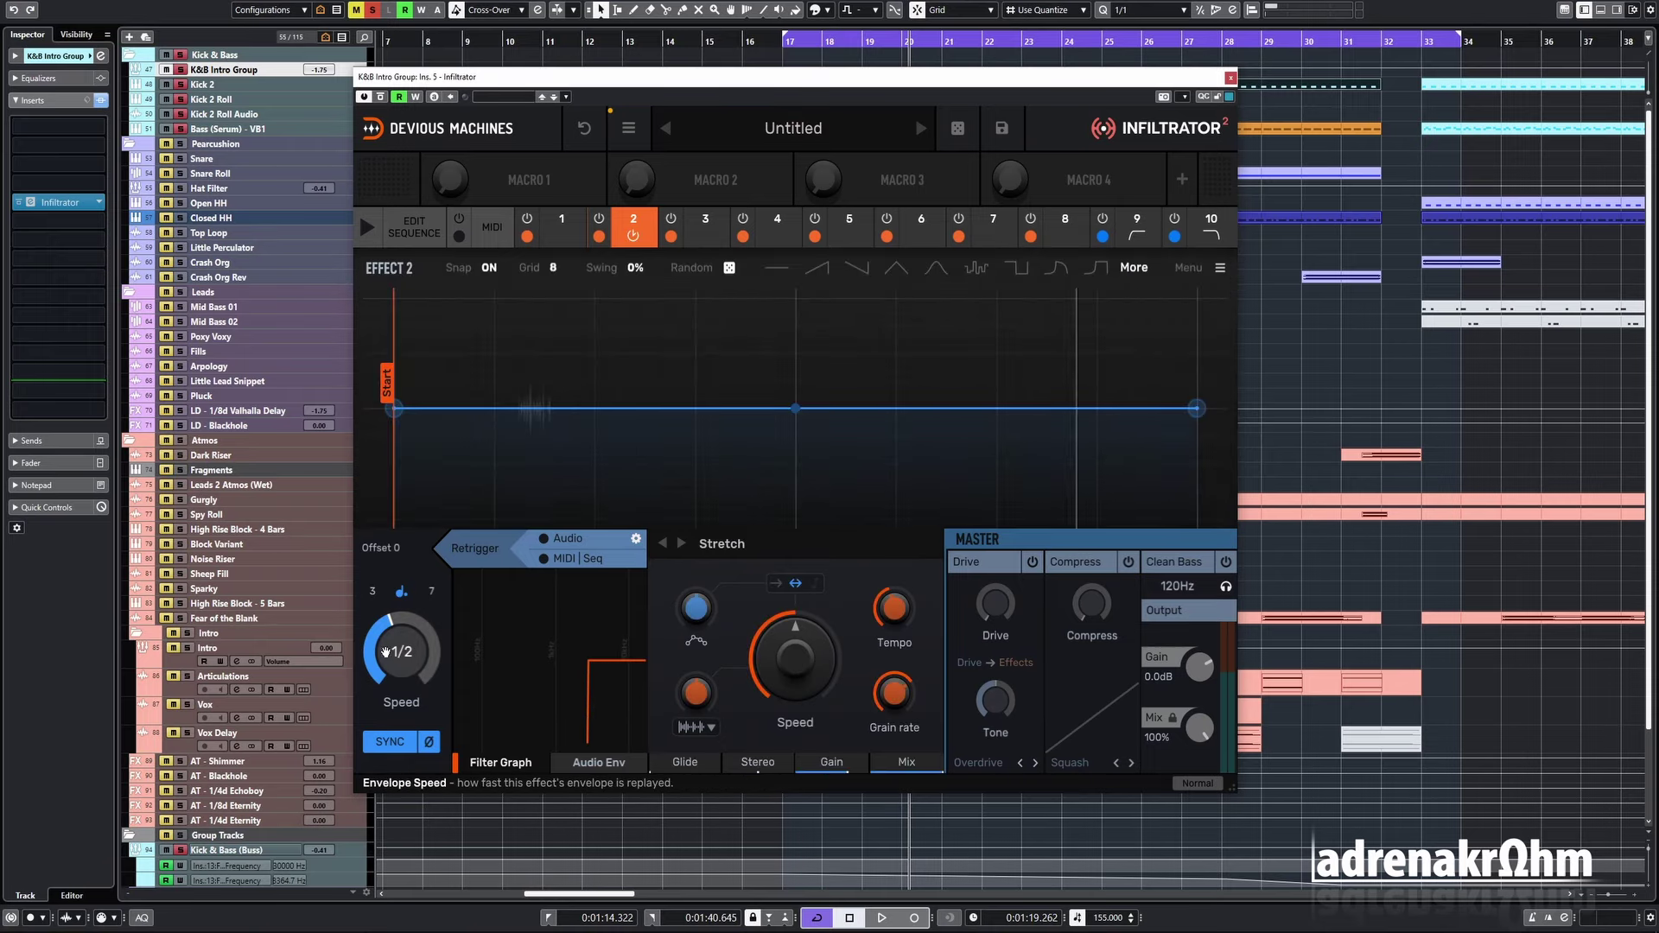
scroll(386, 653, "down", 10)
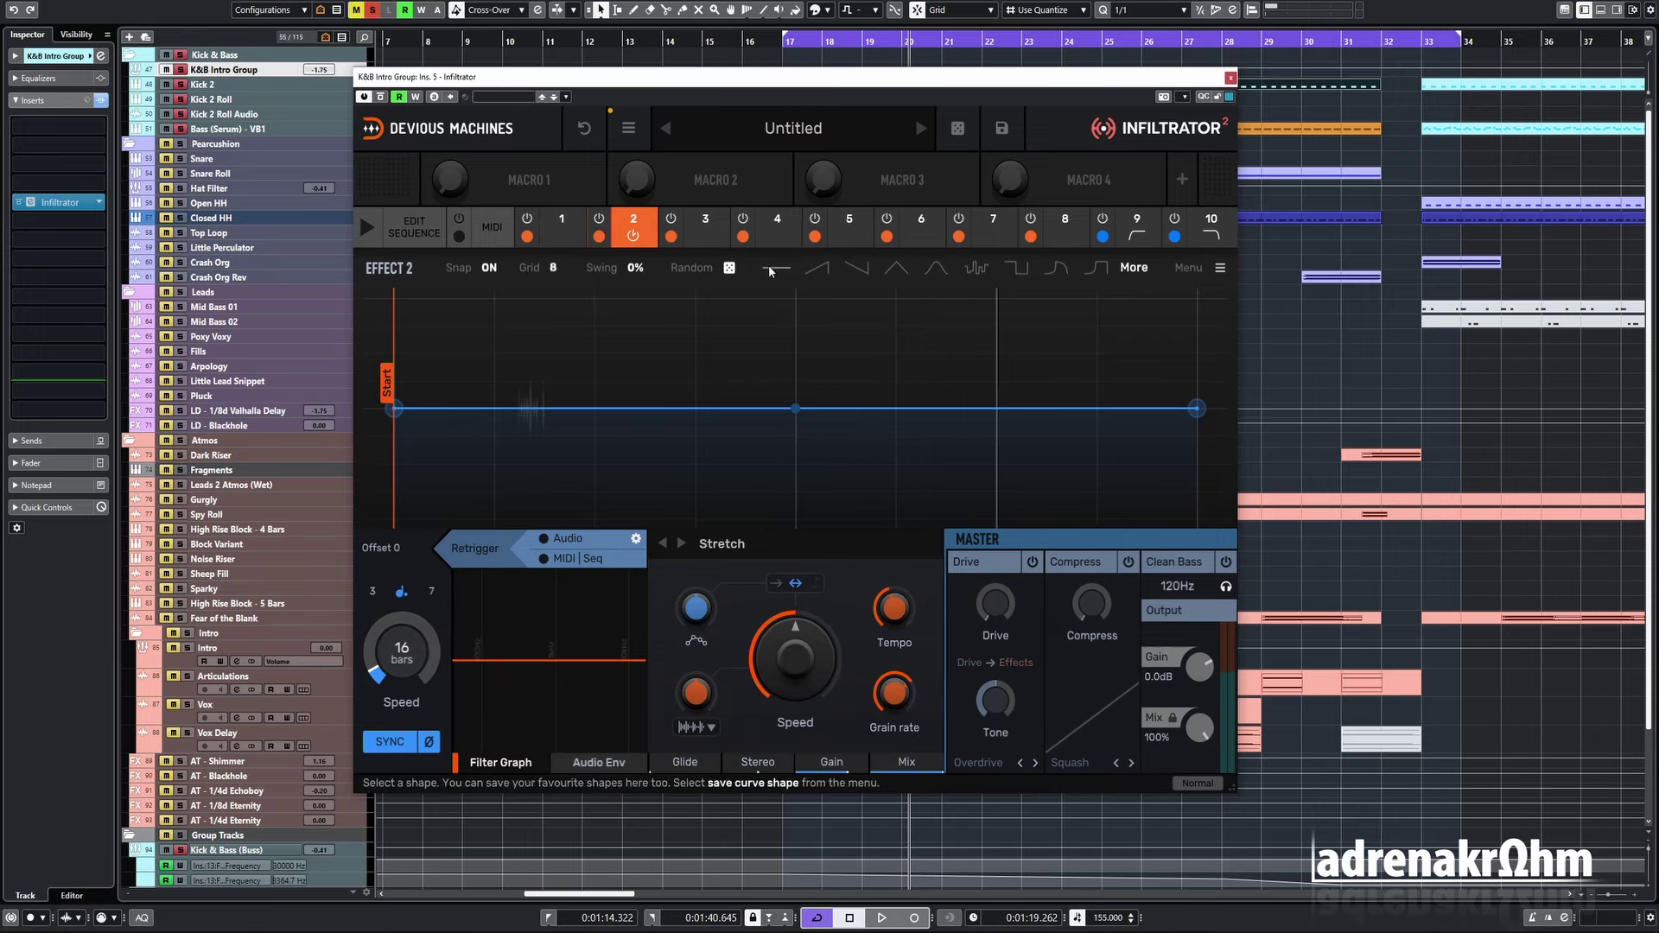
mouse_move(729, 268)
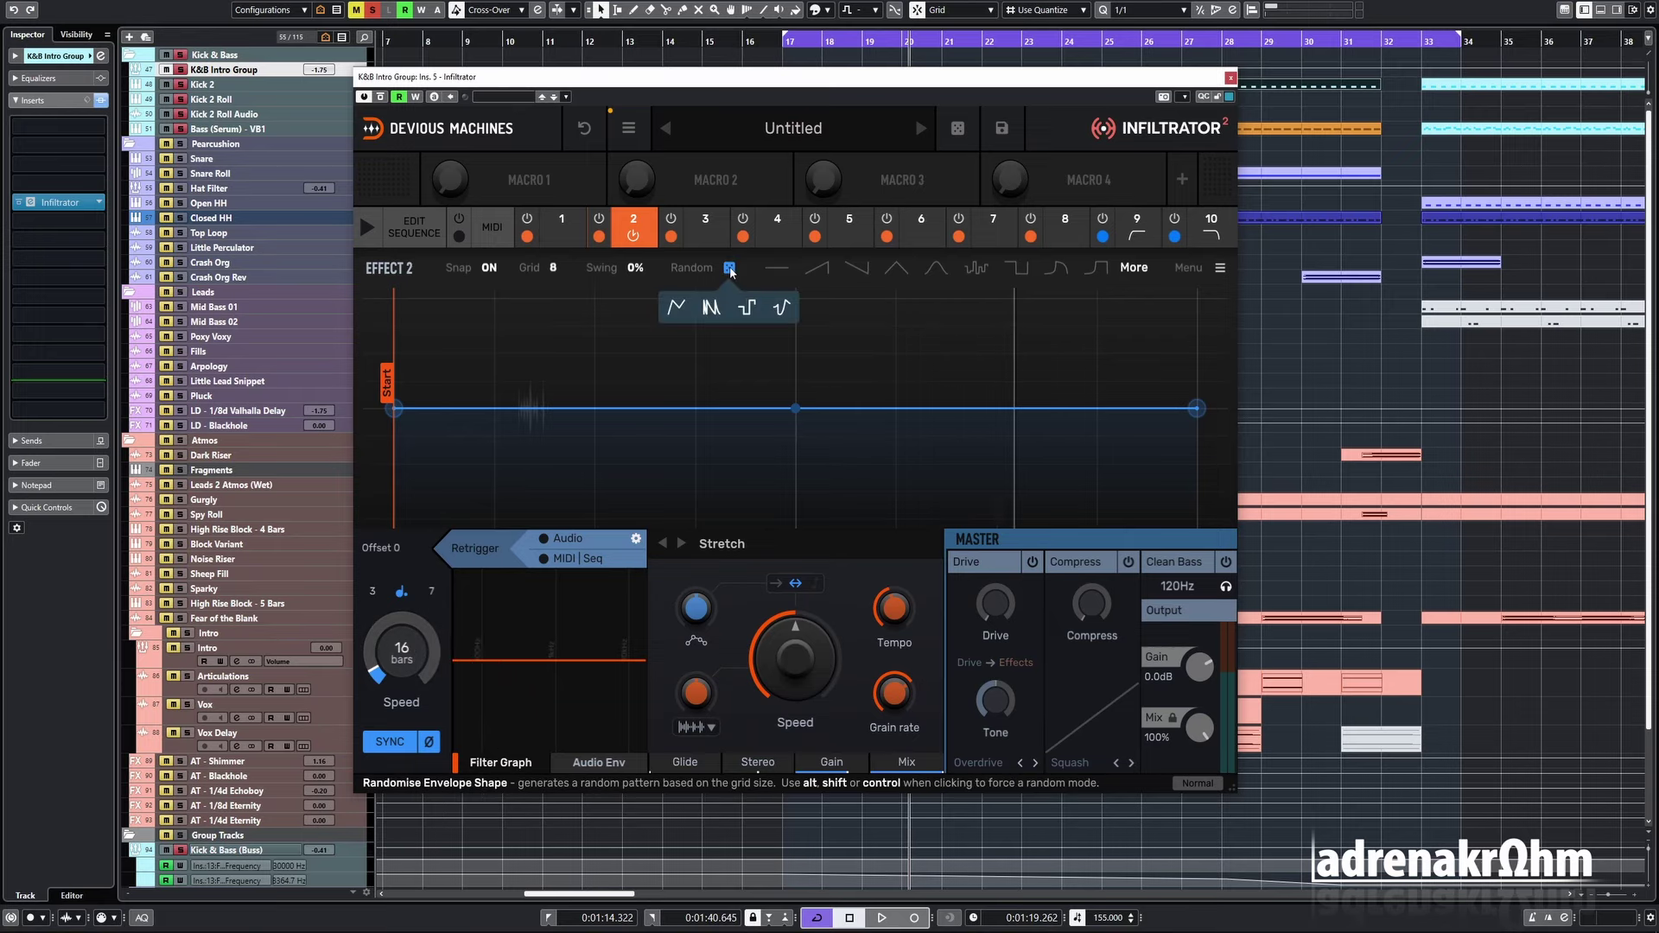
left_click(781, 309)
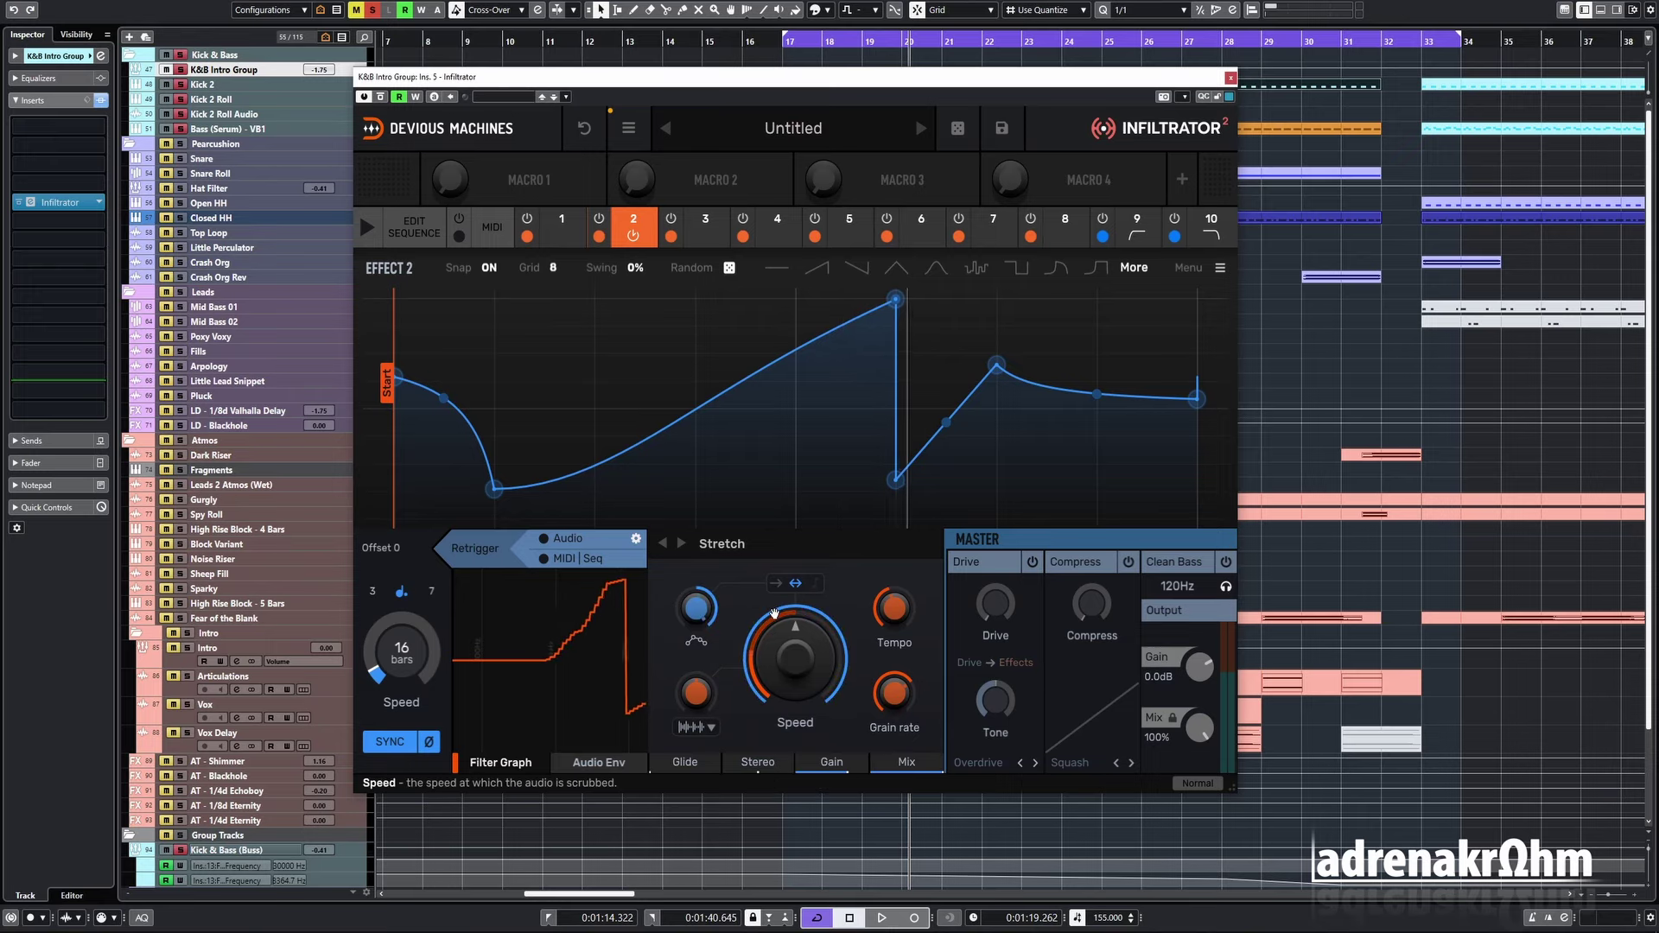
left_click(777, 585)
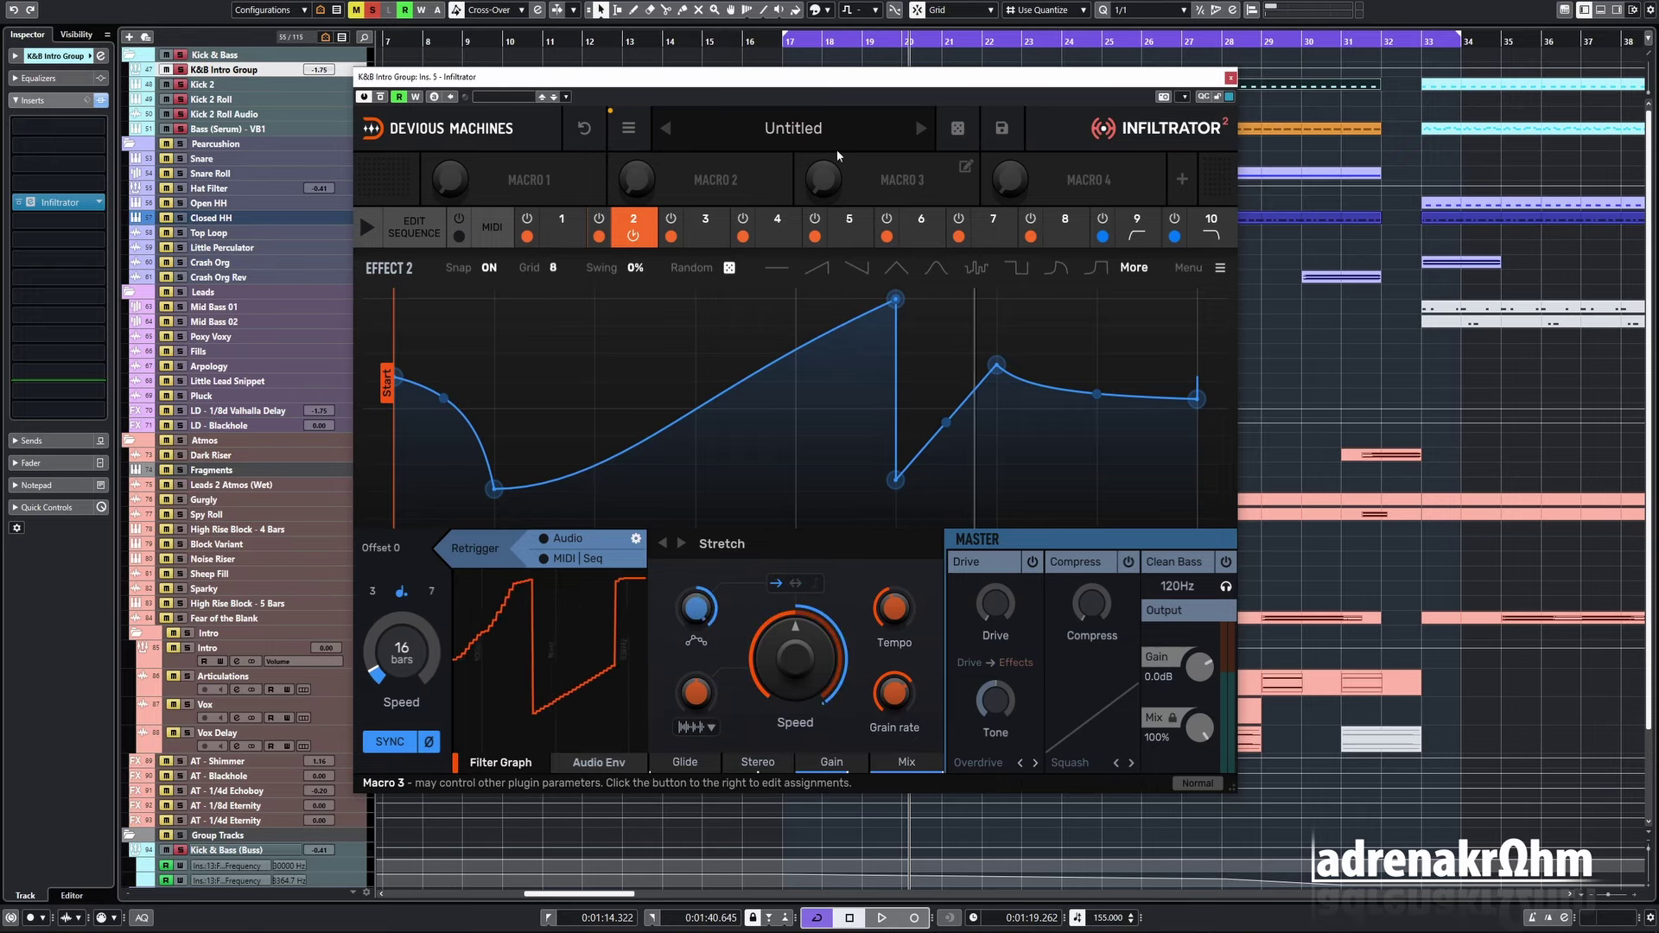
double_click(783, 43)
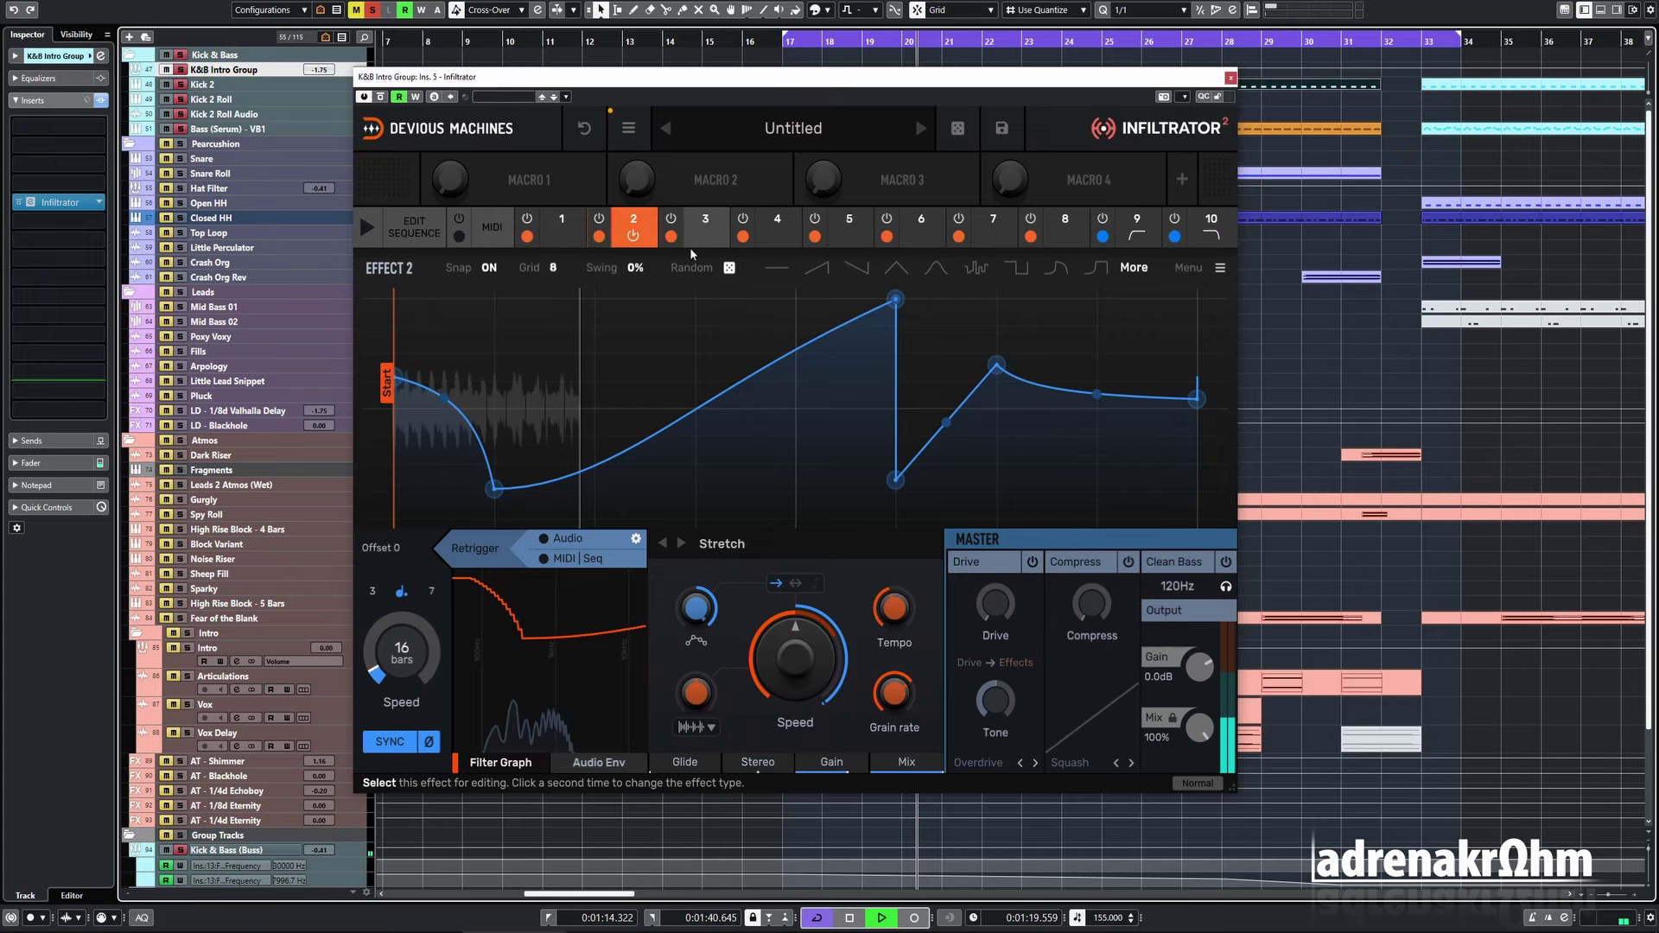
- Regenerate Effect 2's random envelope repeatedly, trying stepped, smooth and descending shapes
mouse_move(736, 275)
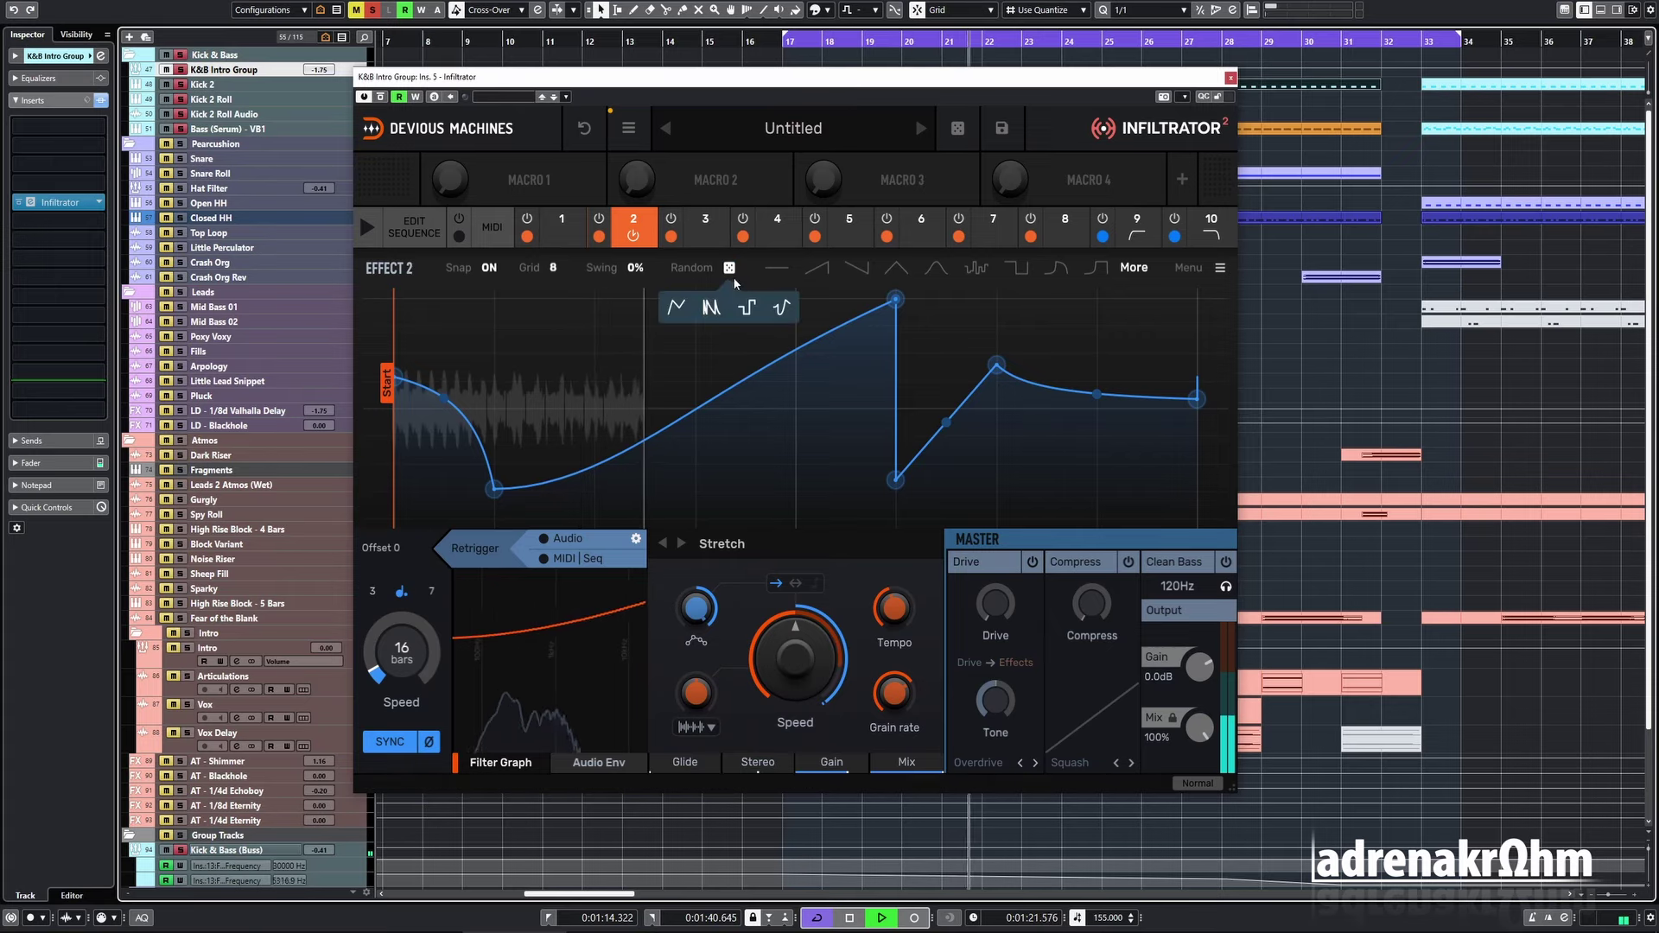
left_click(781, 309)
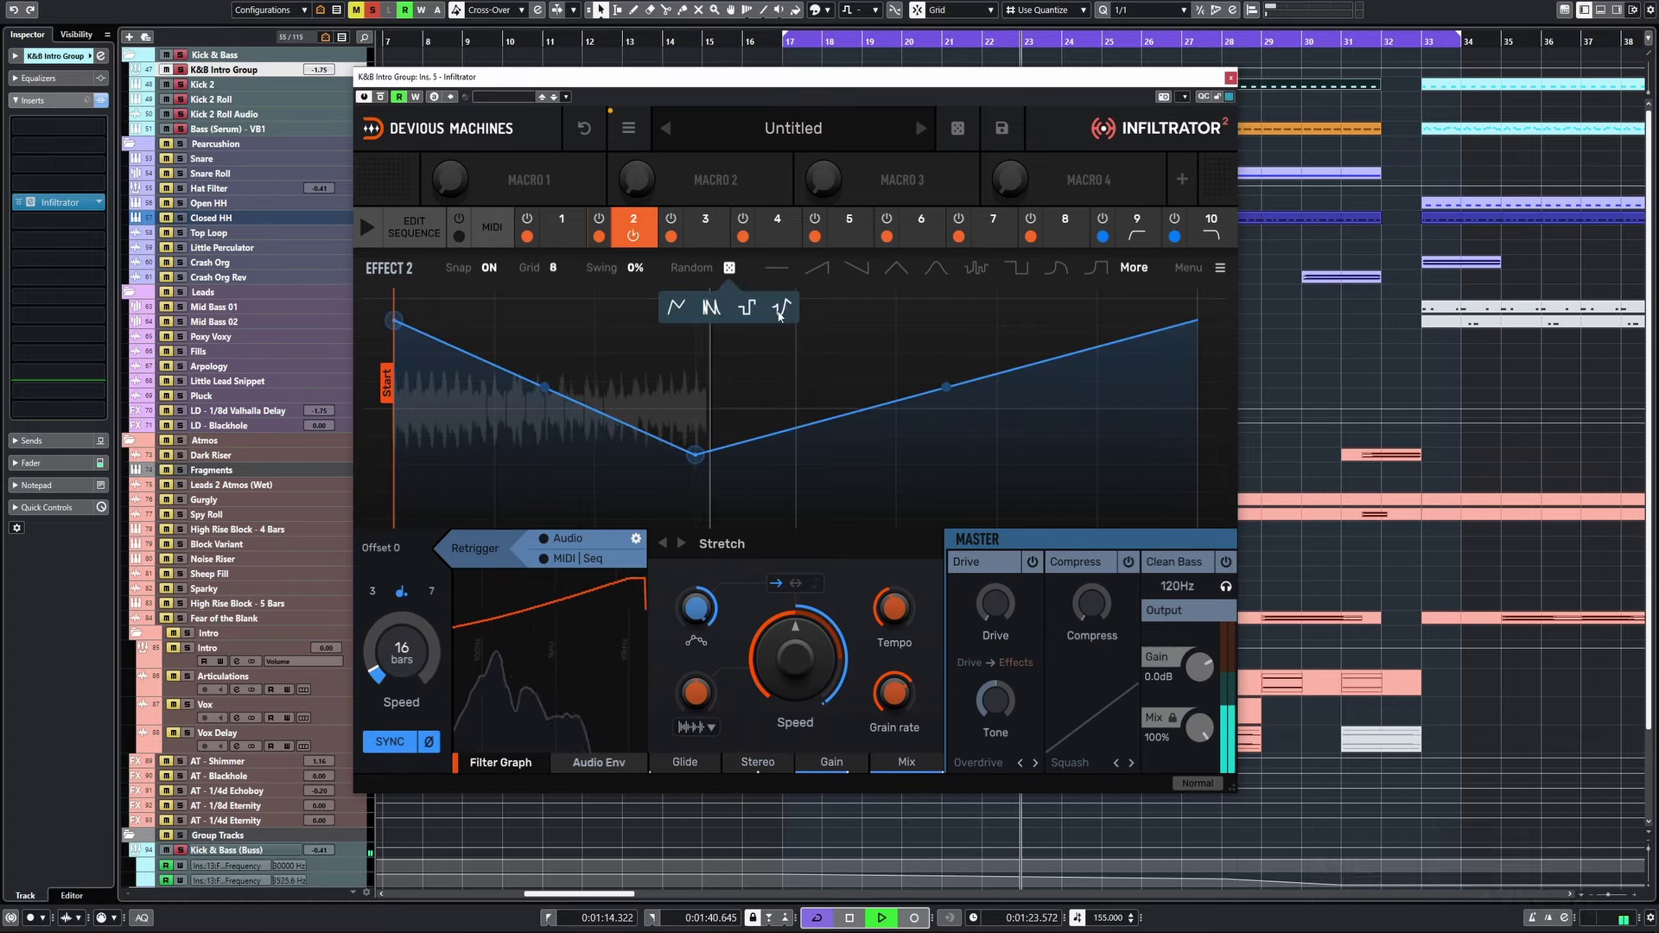
left_click(781, 309)
left_click(782, 311)
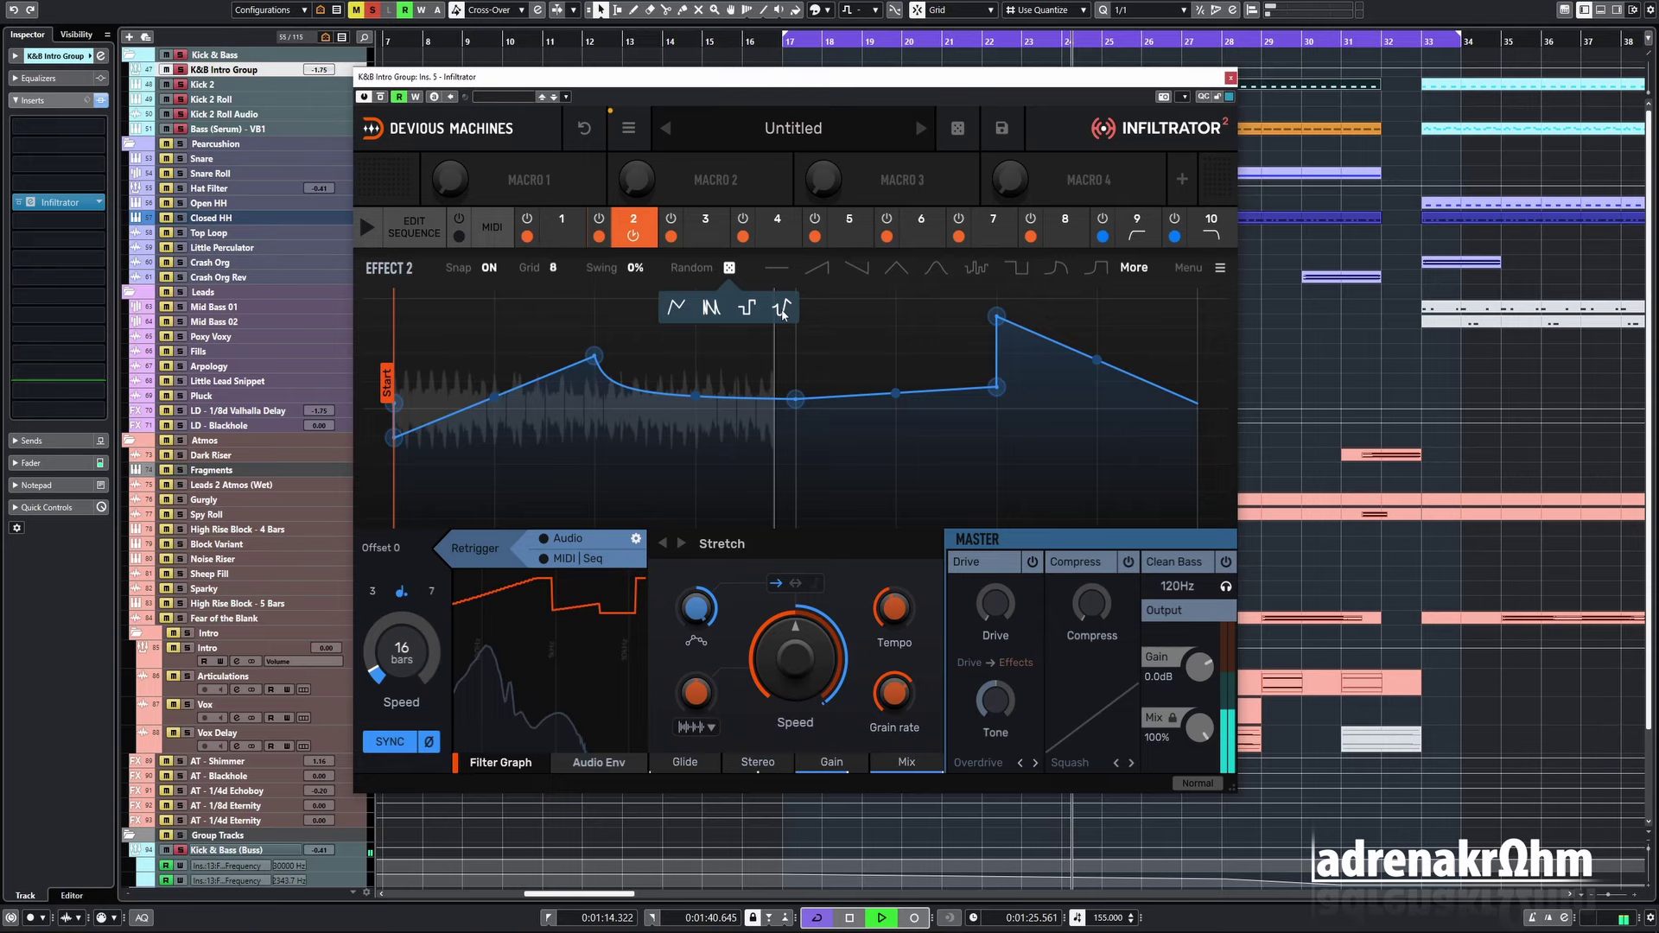
left_click(783, 313)
left_click(783, 316)
left_click(781, 311)
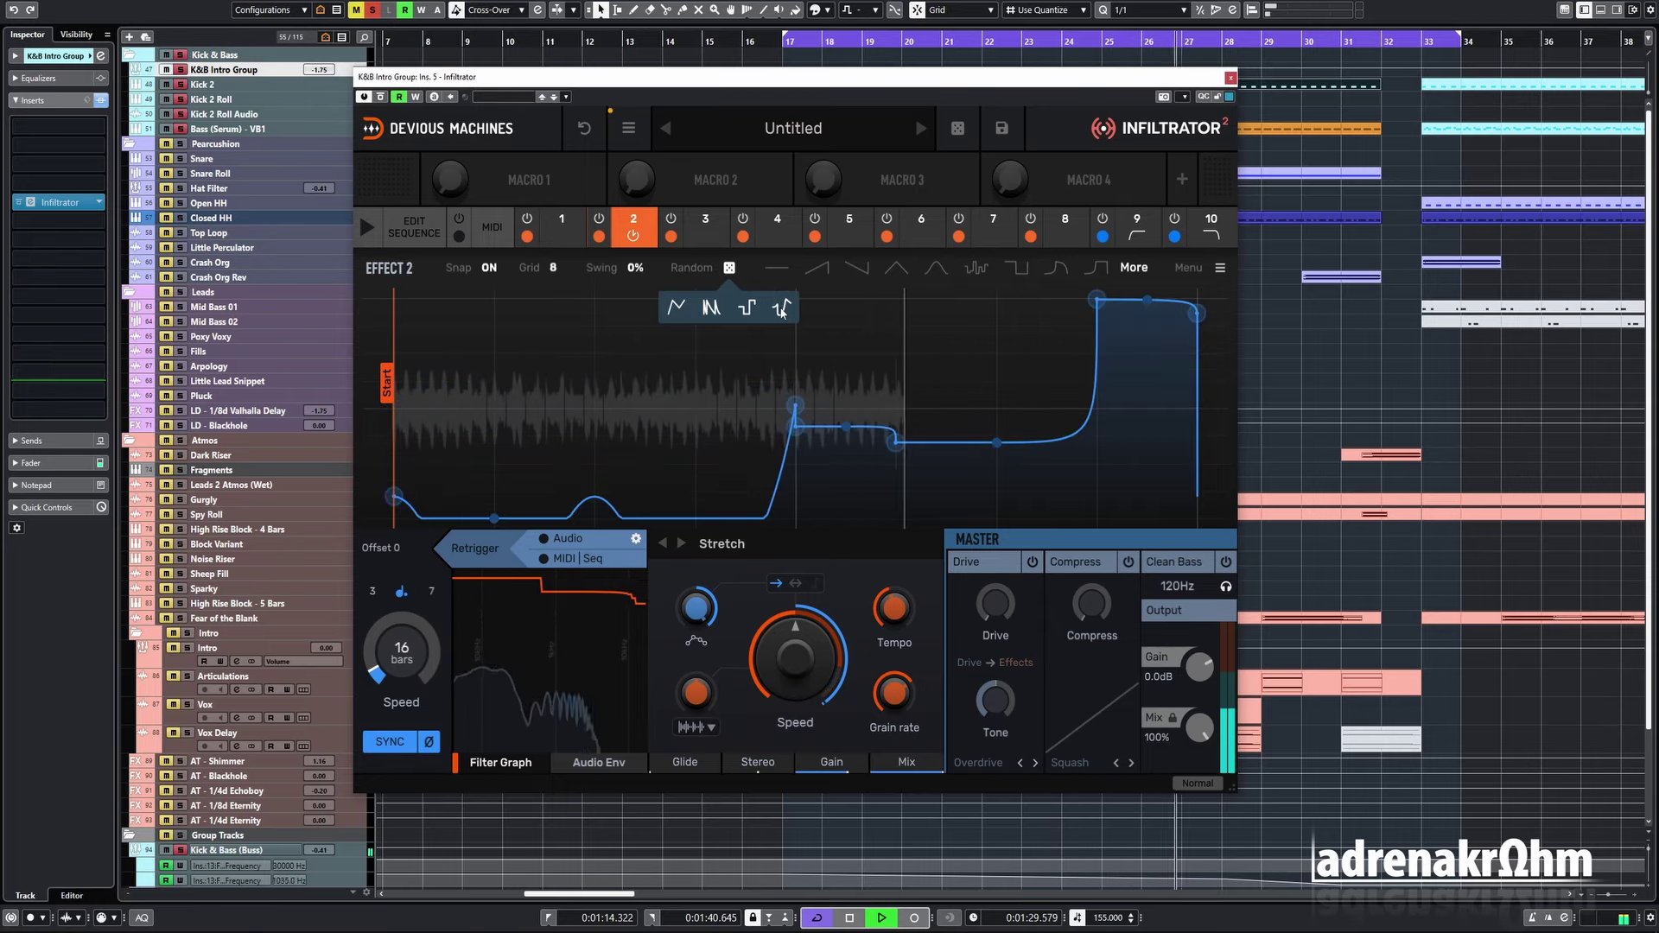
left_click(781, 311)
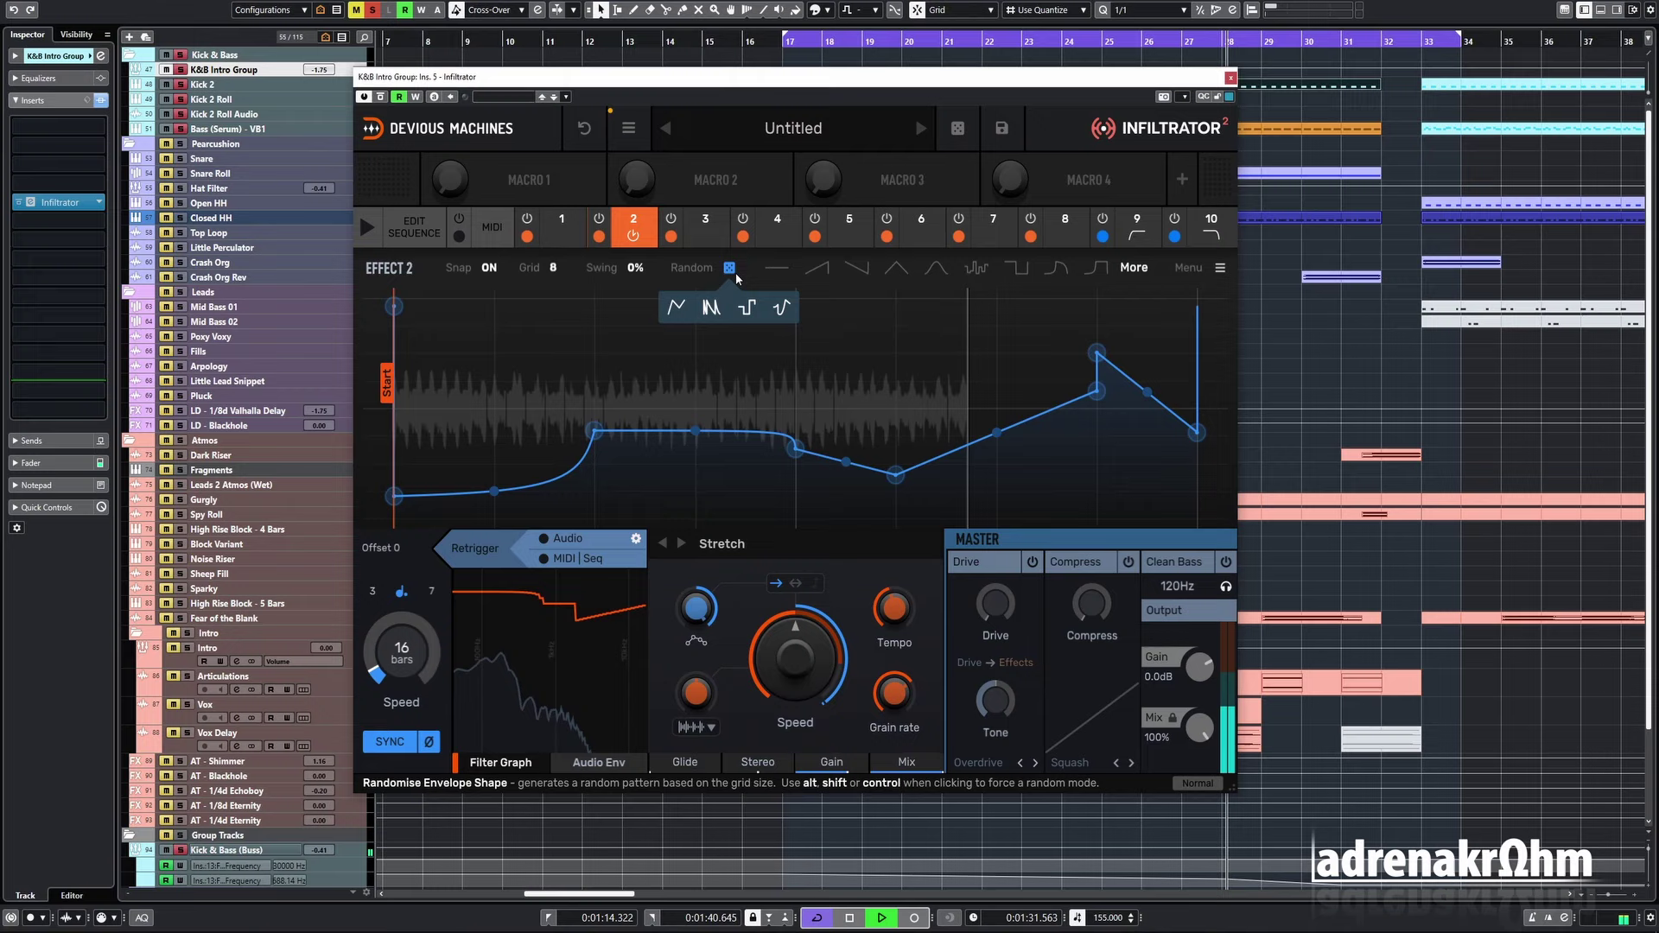
left_click(779, 316)
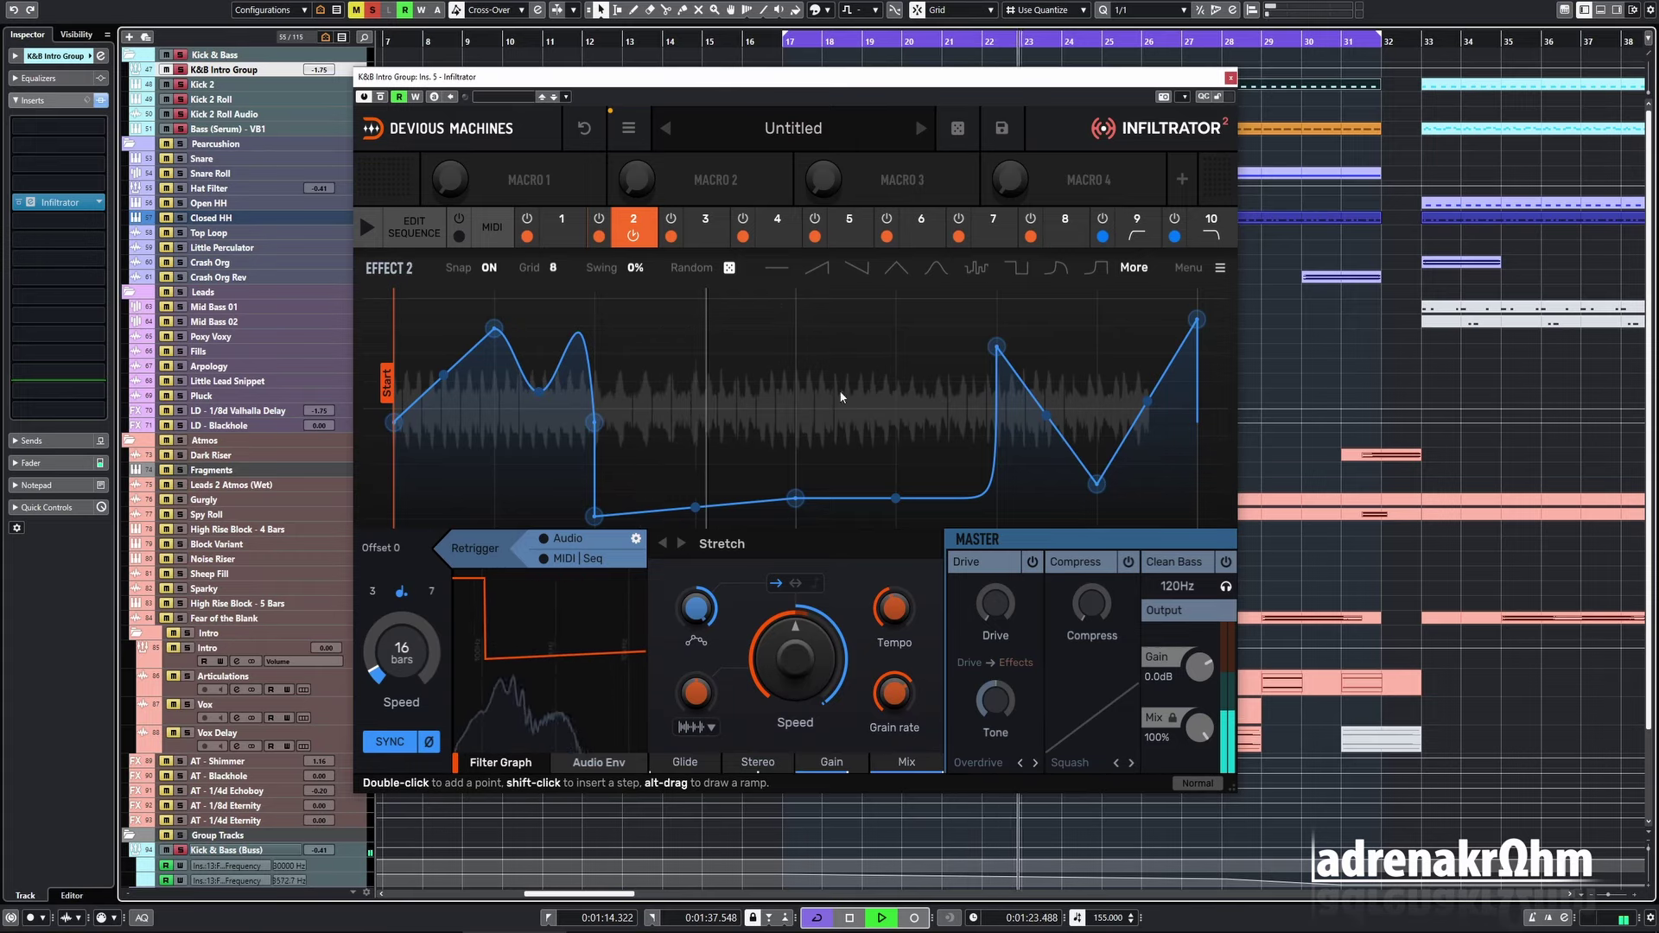
- Settle on a random envelope with a deep dip and late peak, and set Stretch Speed to 0%
mouse_move(731, 269)
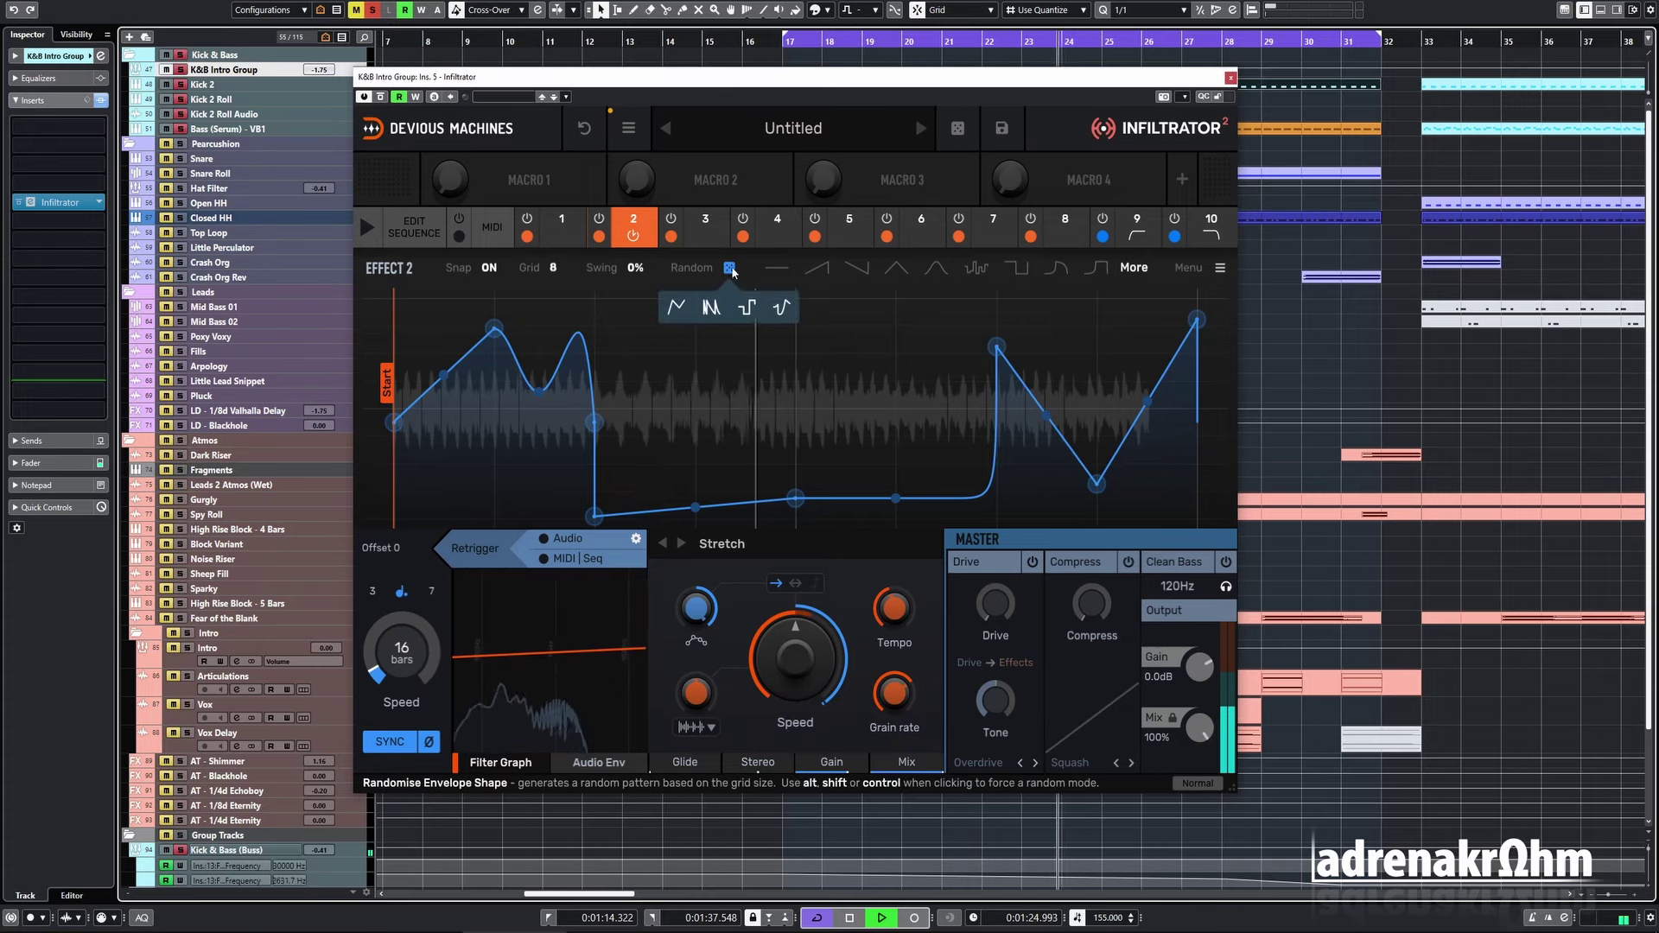
left_click(783, 307)
left_click(781, 310)
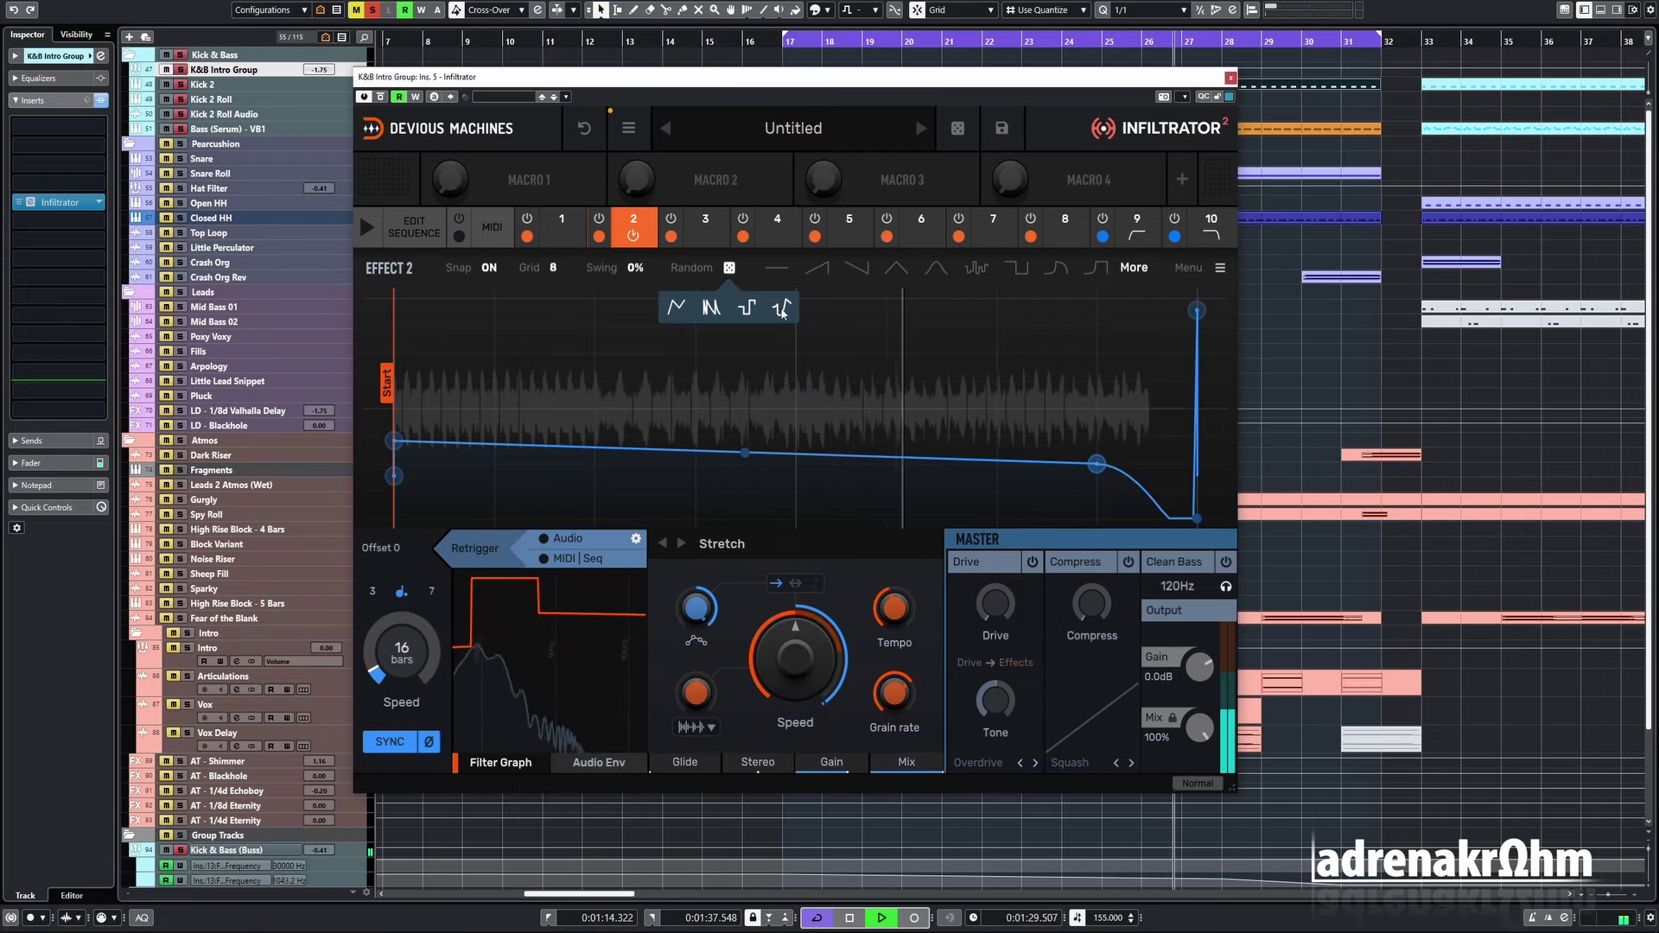
left_click(780, 310)
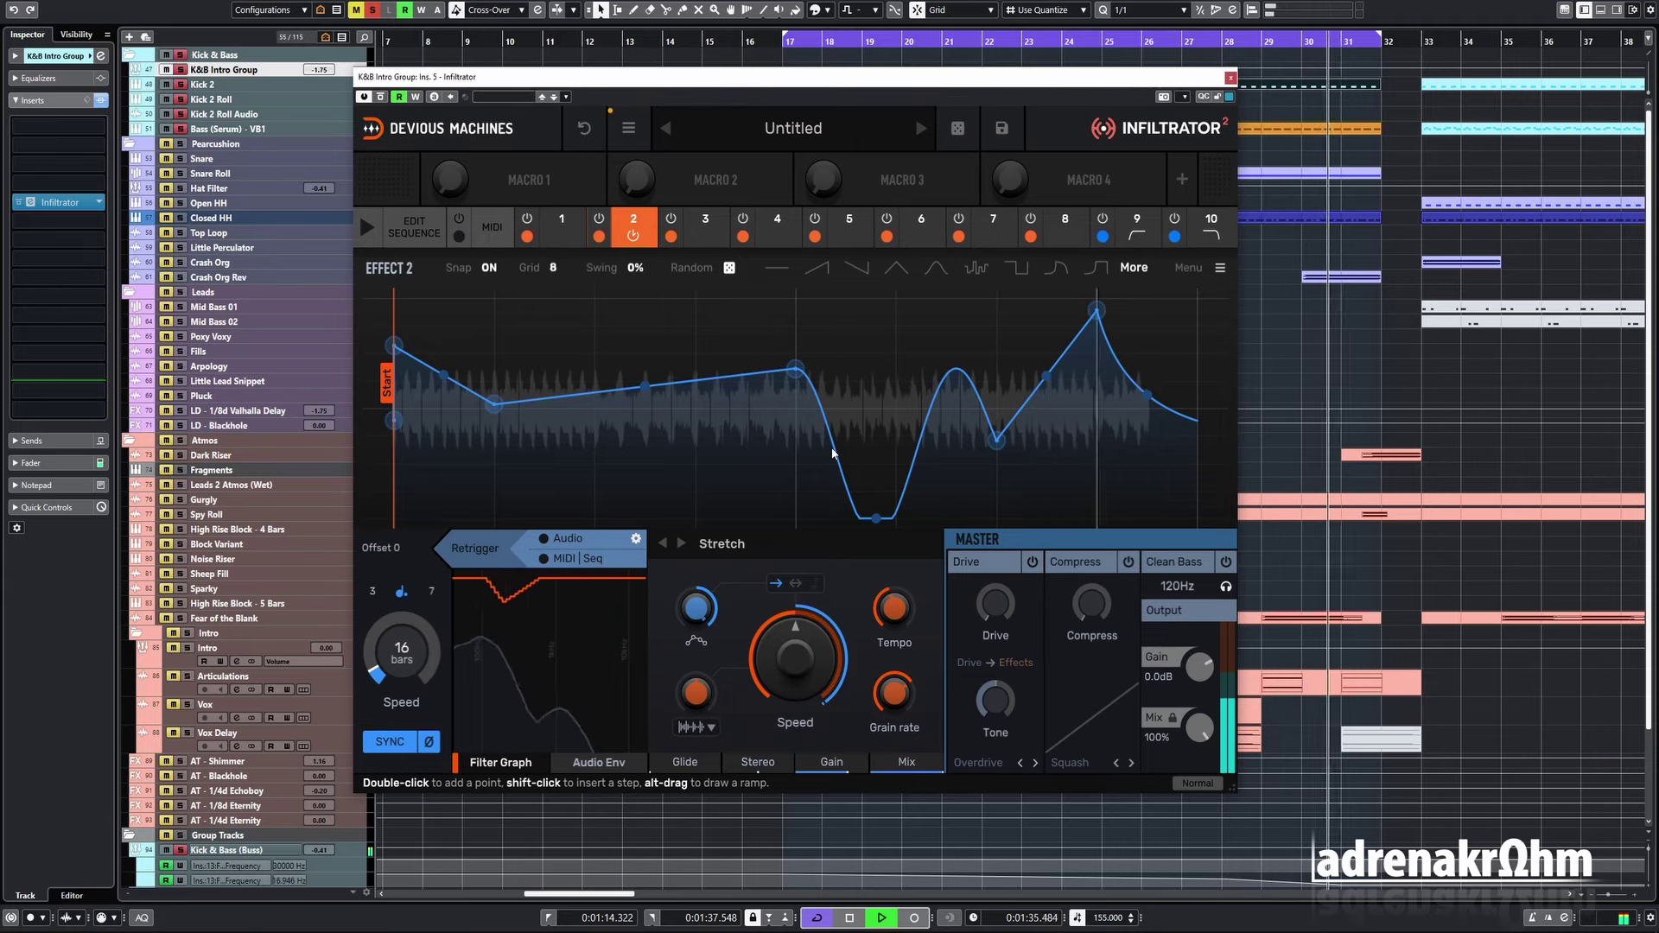
mouse_move(731, 269)
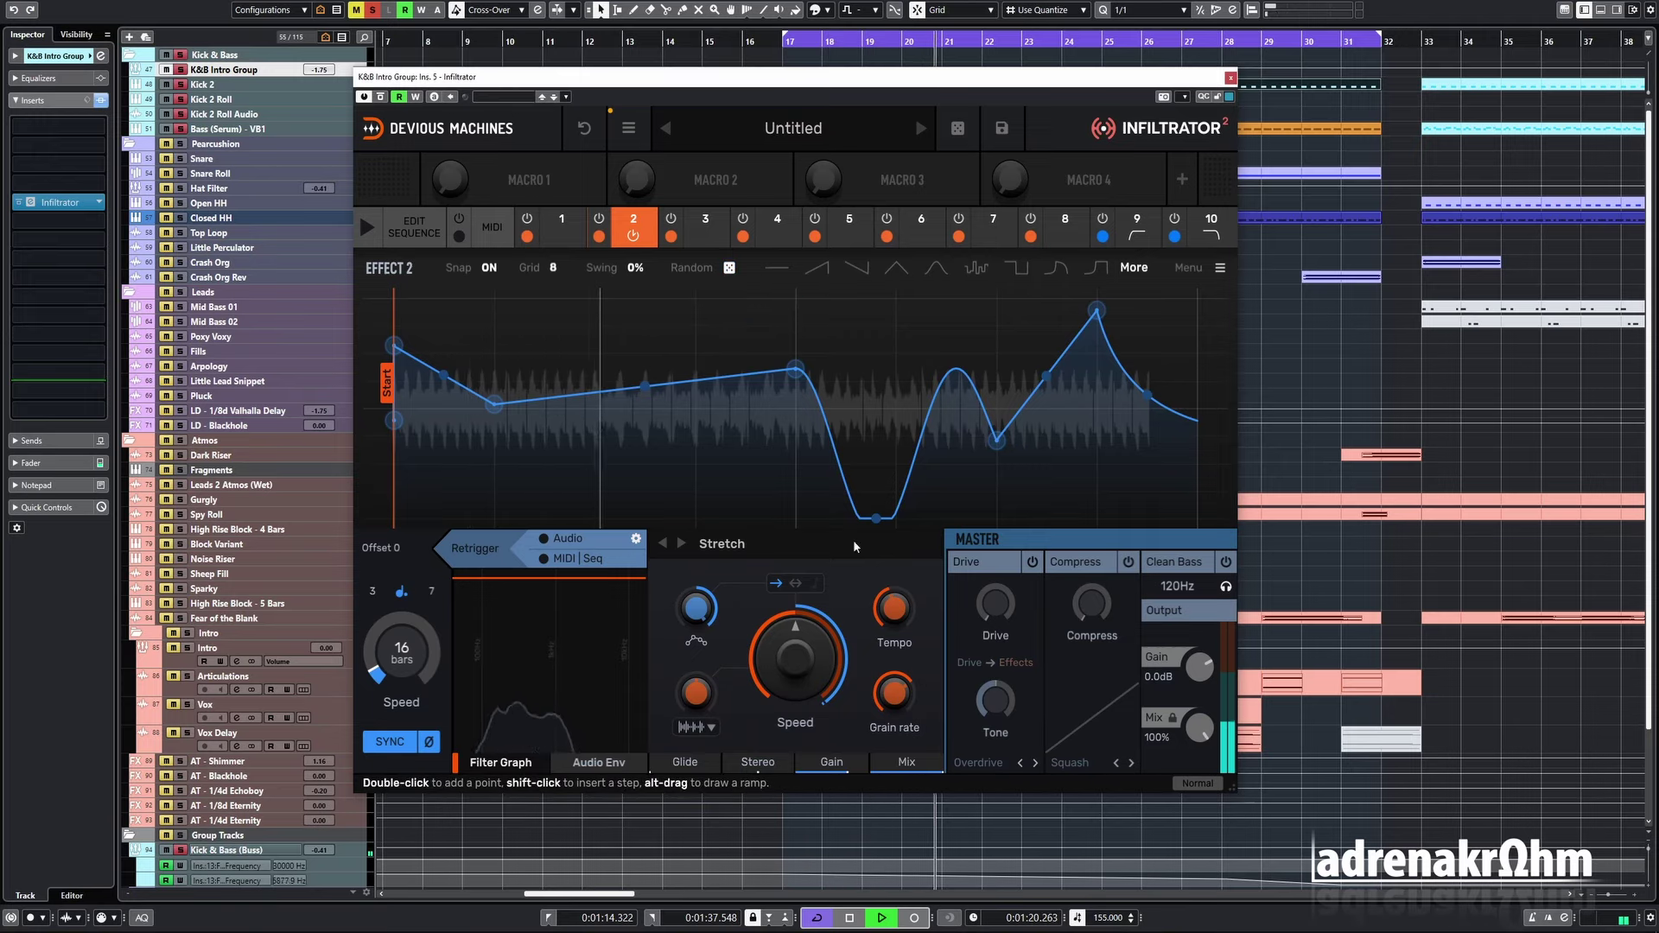
left_click_drag(794, 654, 794, 717)
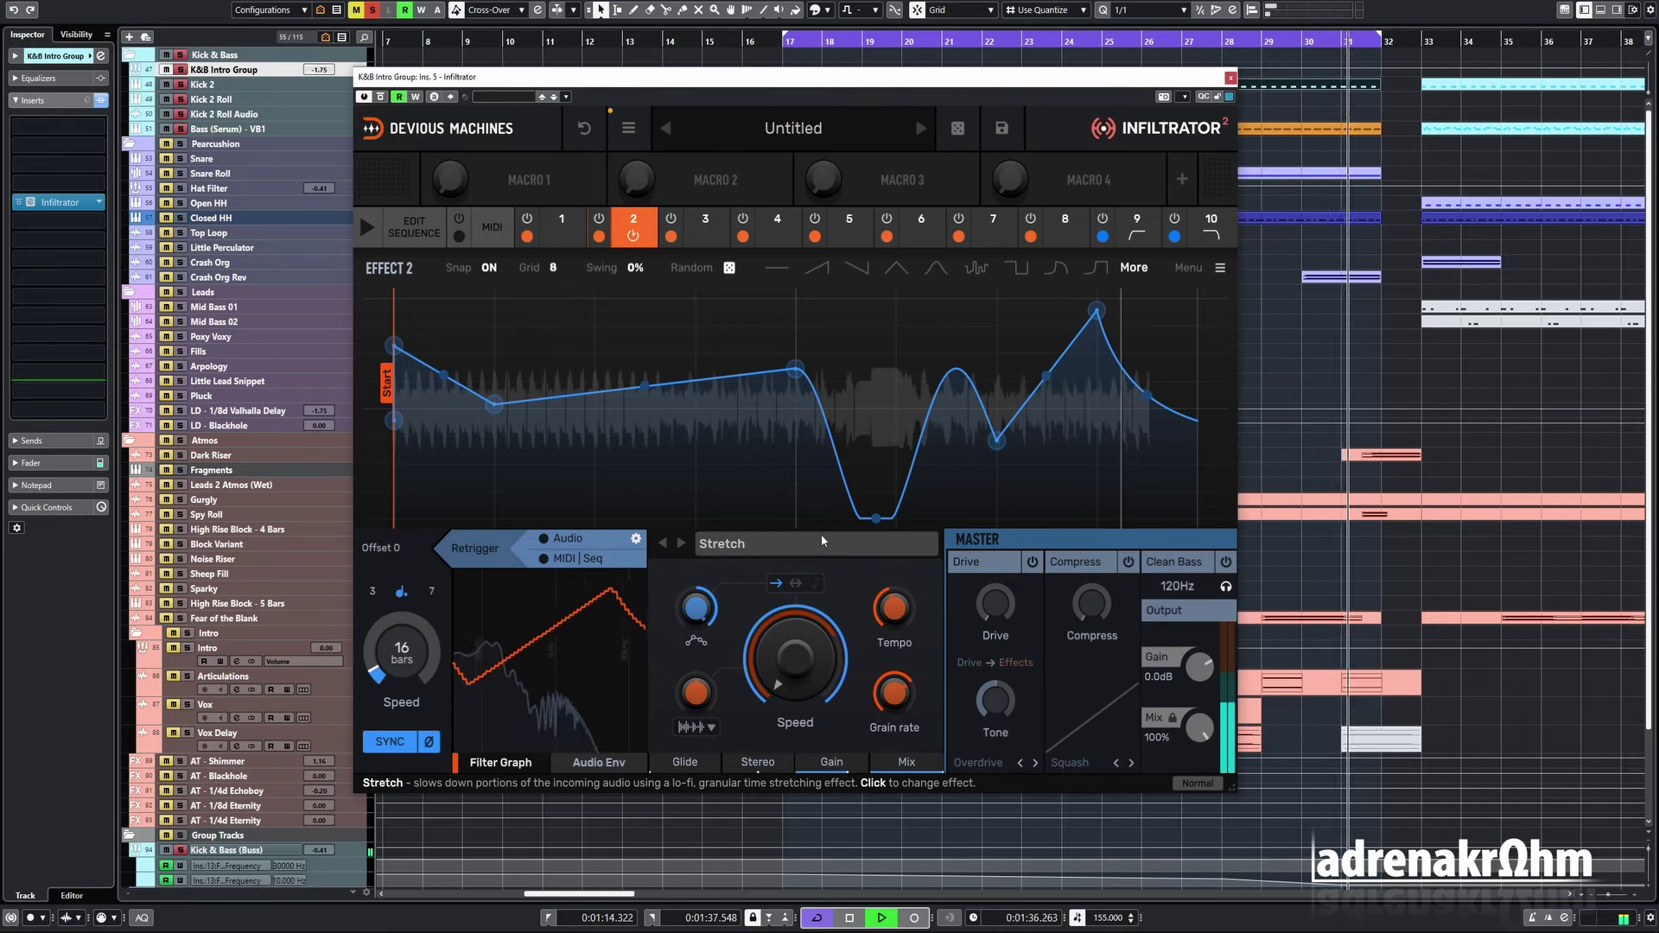
- Route the second modulator from Envelope 2 to the Stretch Grain rate
key("space")
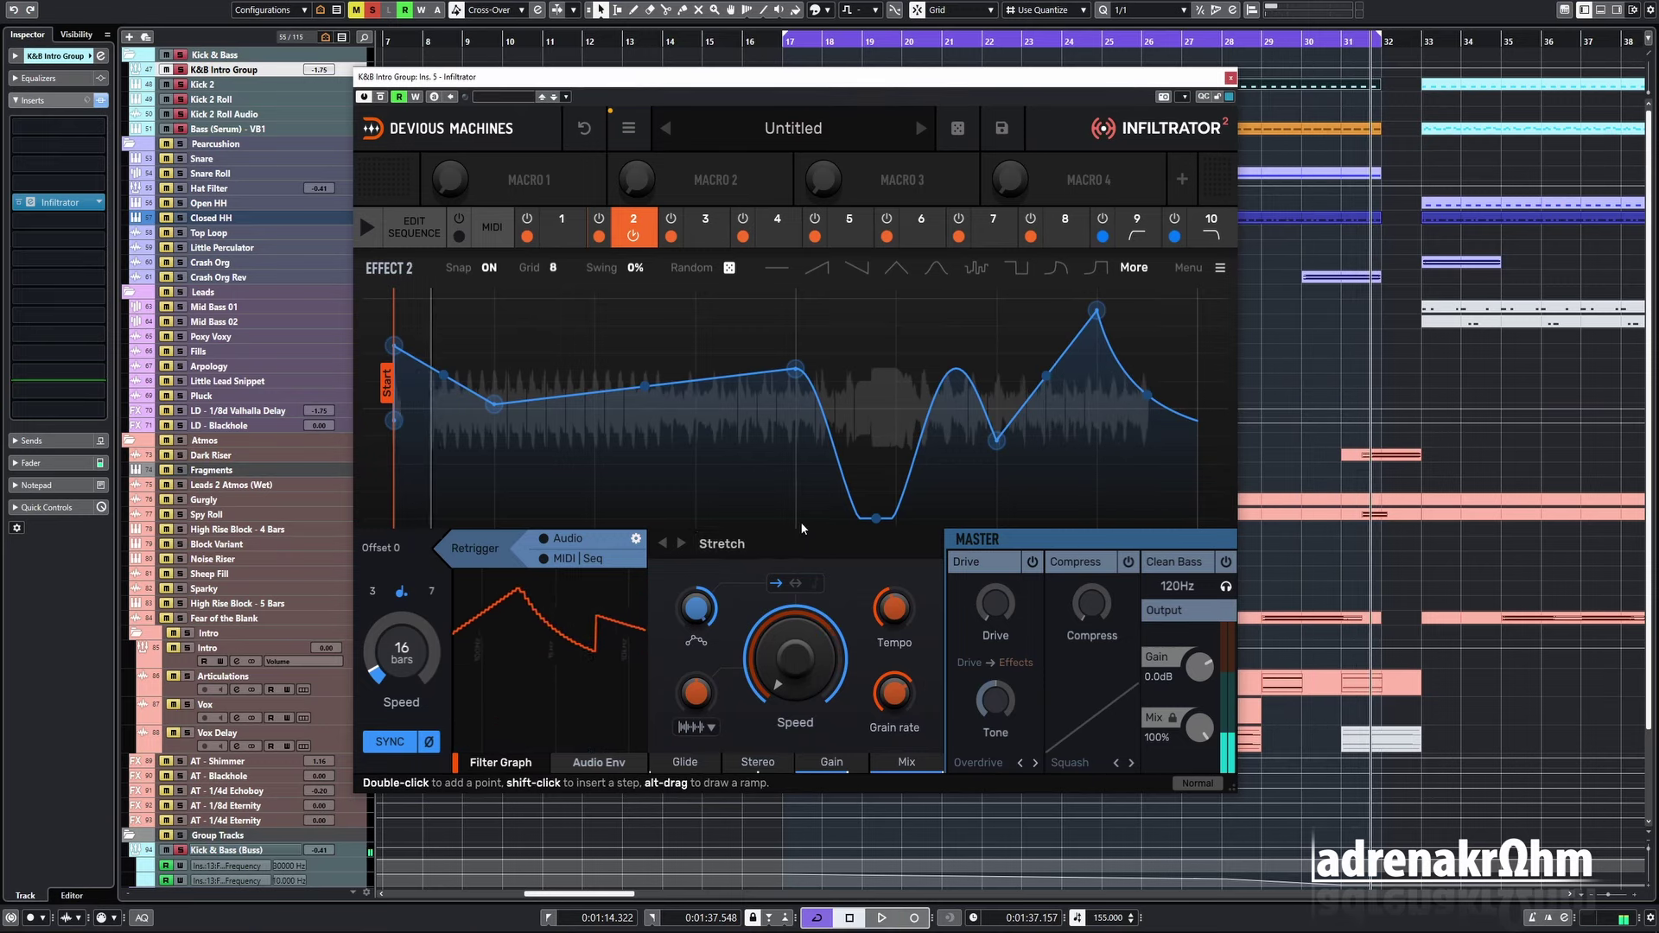
left_click(713, 731)
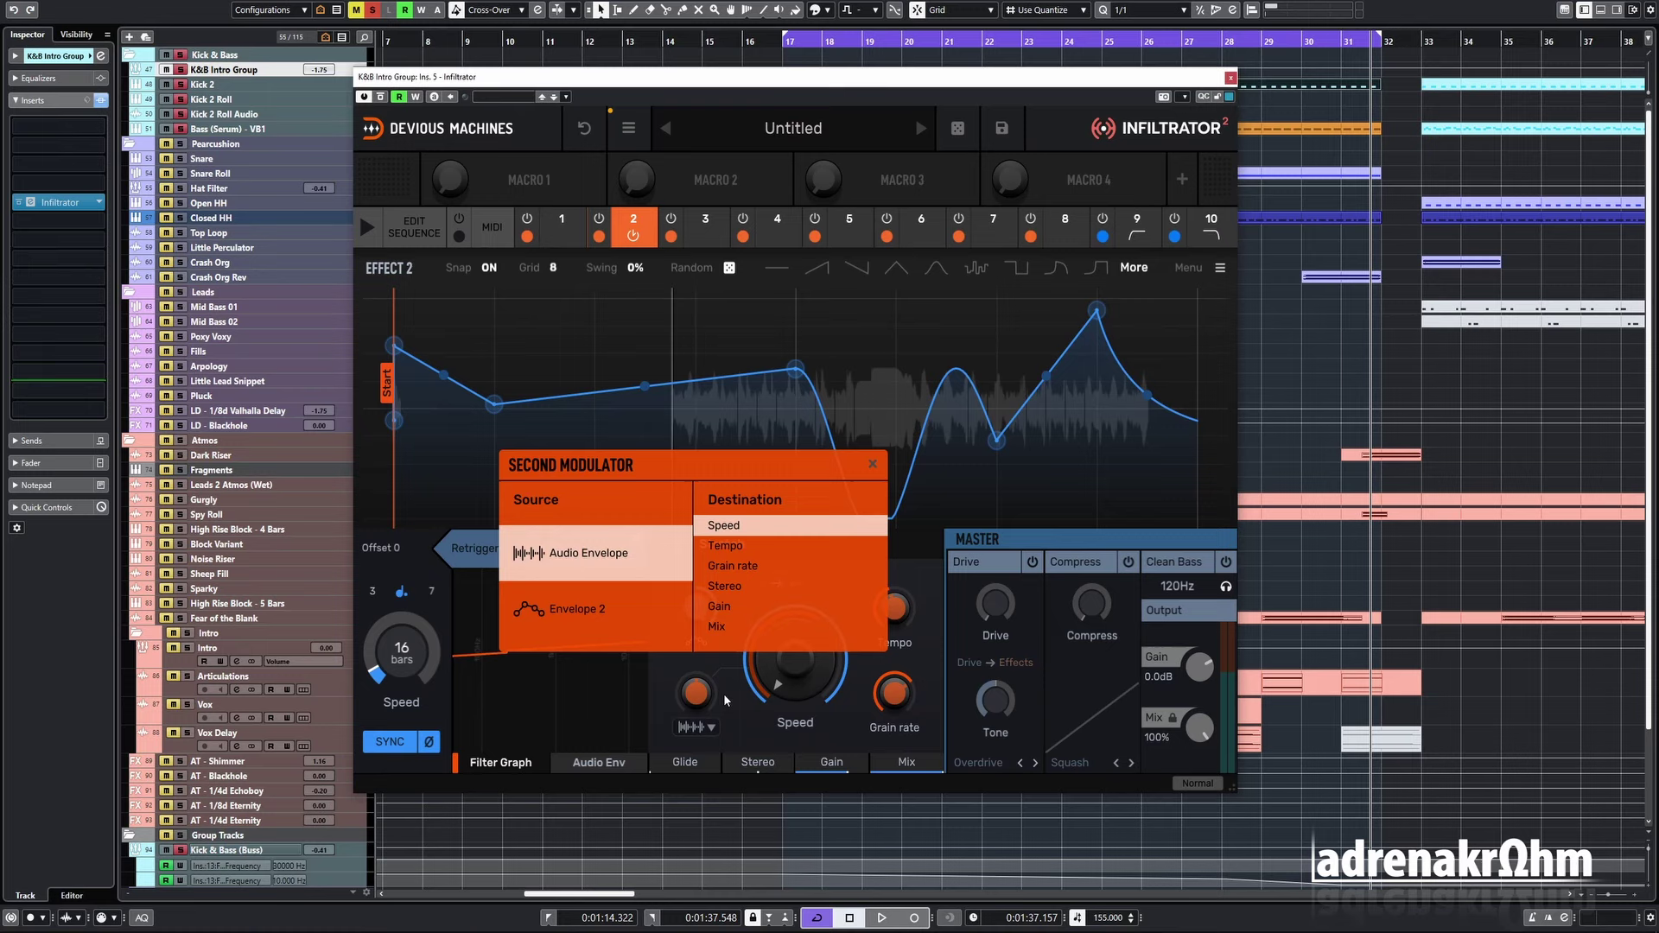
left_click(631, 610)
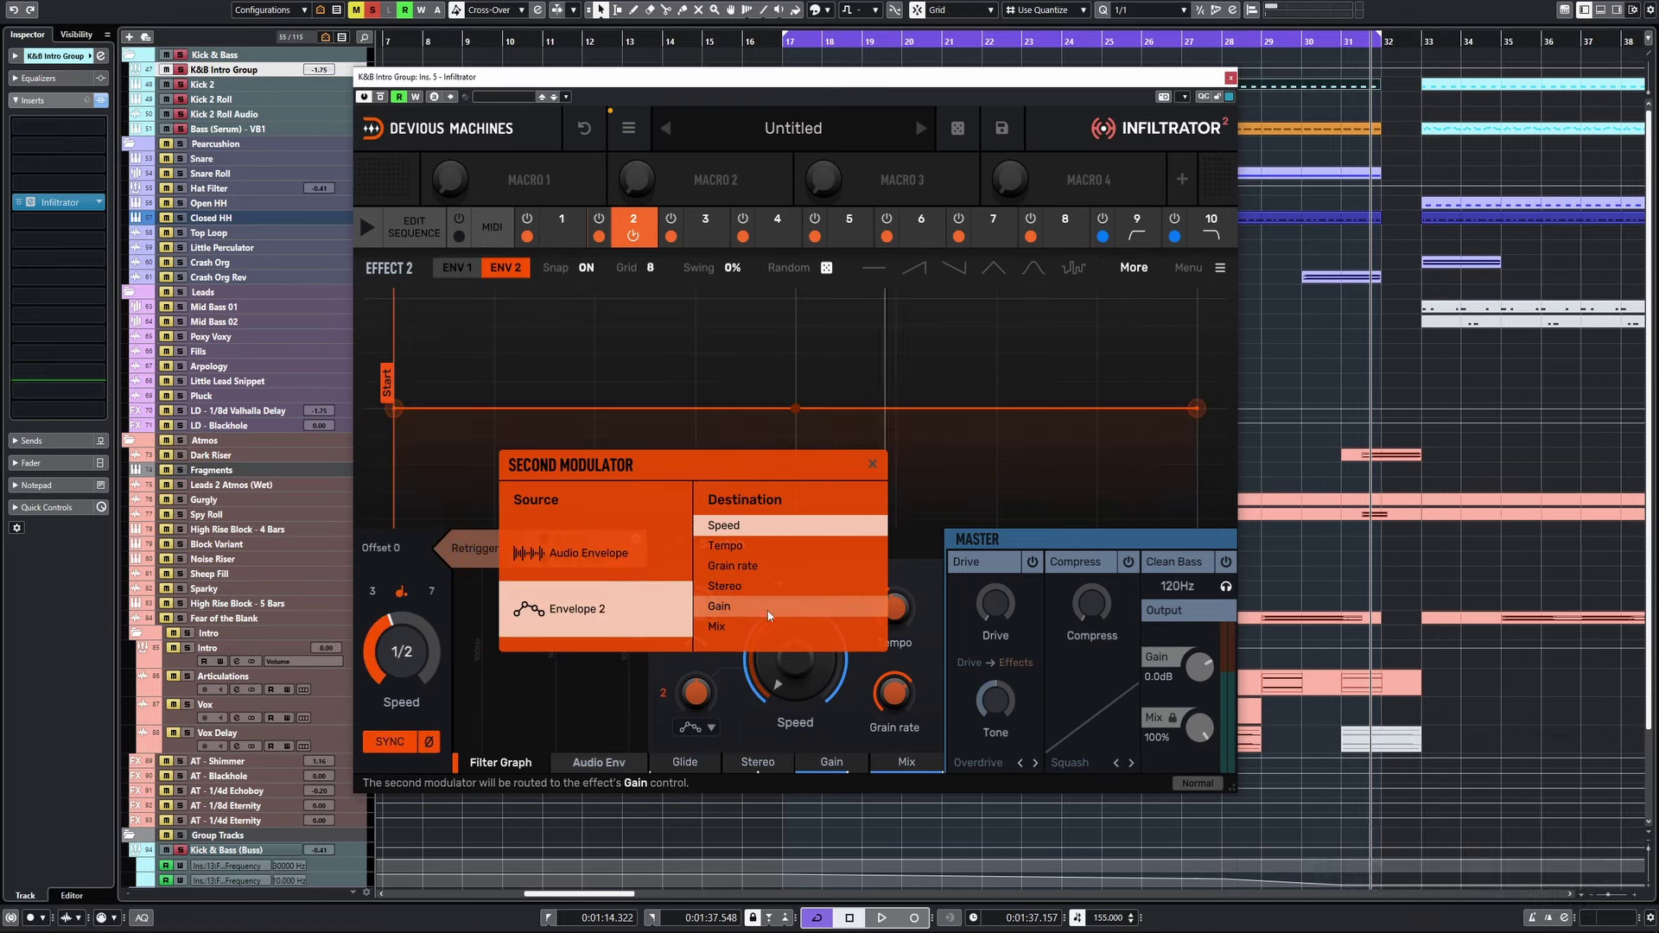
left_click(736, 707)
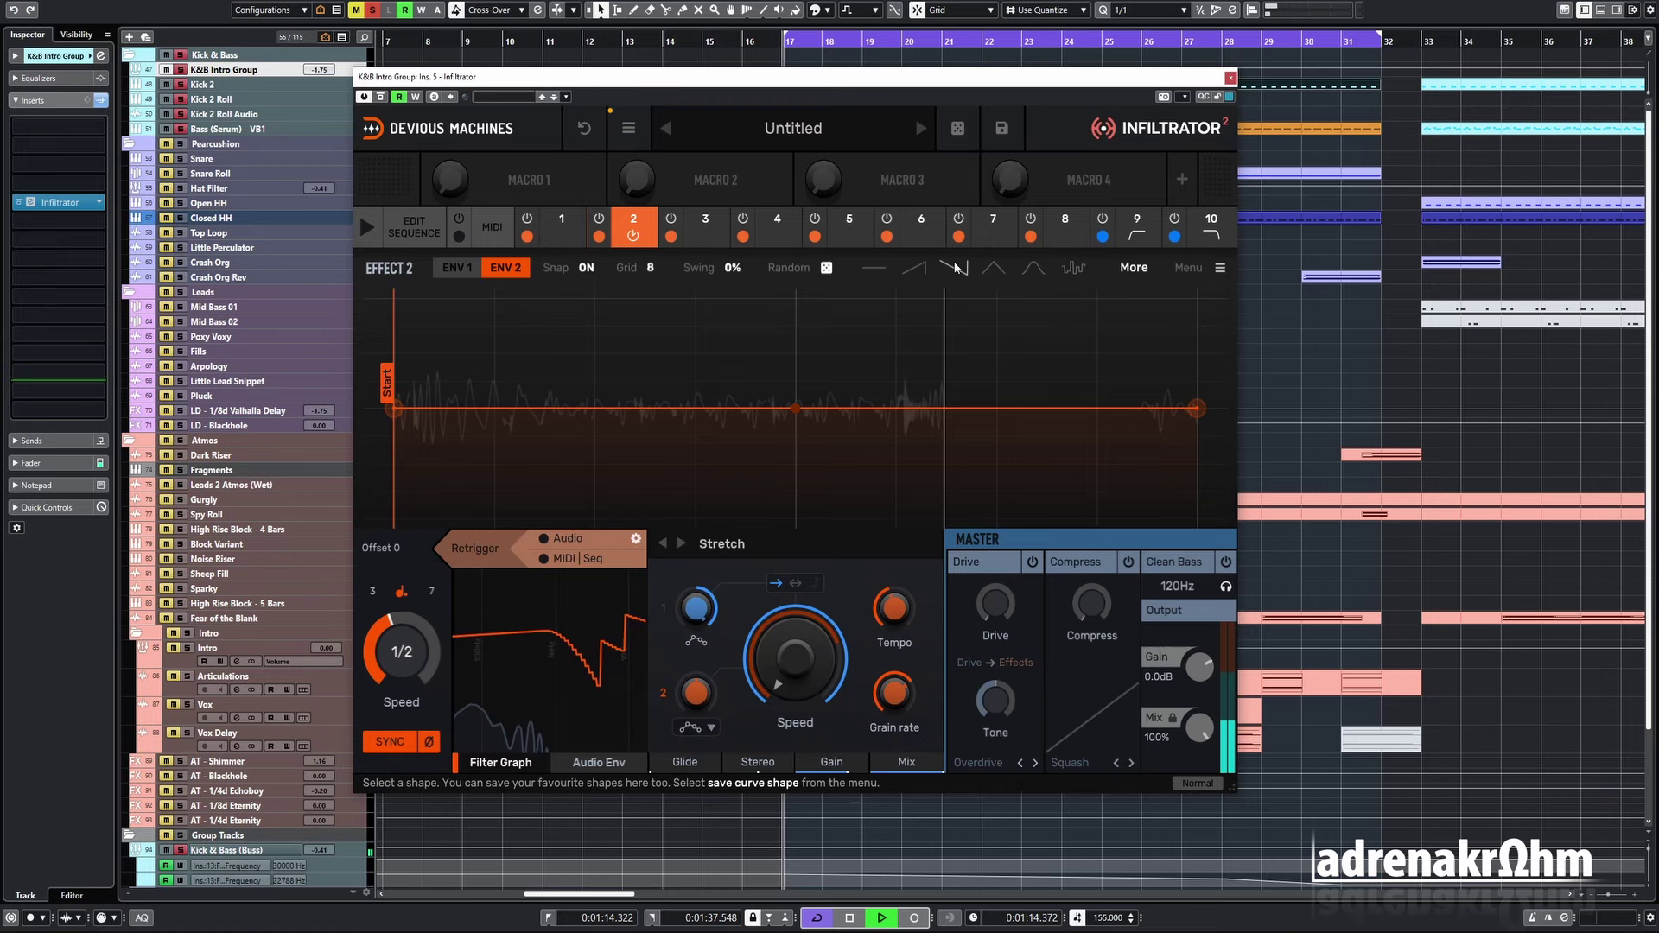
left_click_drag(898, 698, 898, 653)
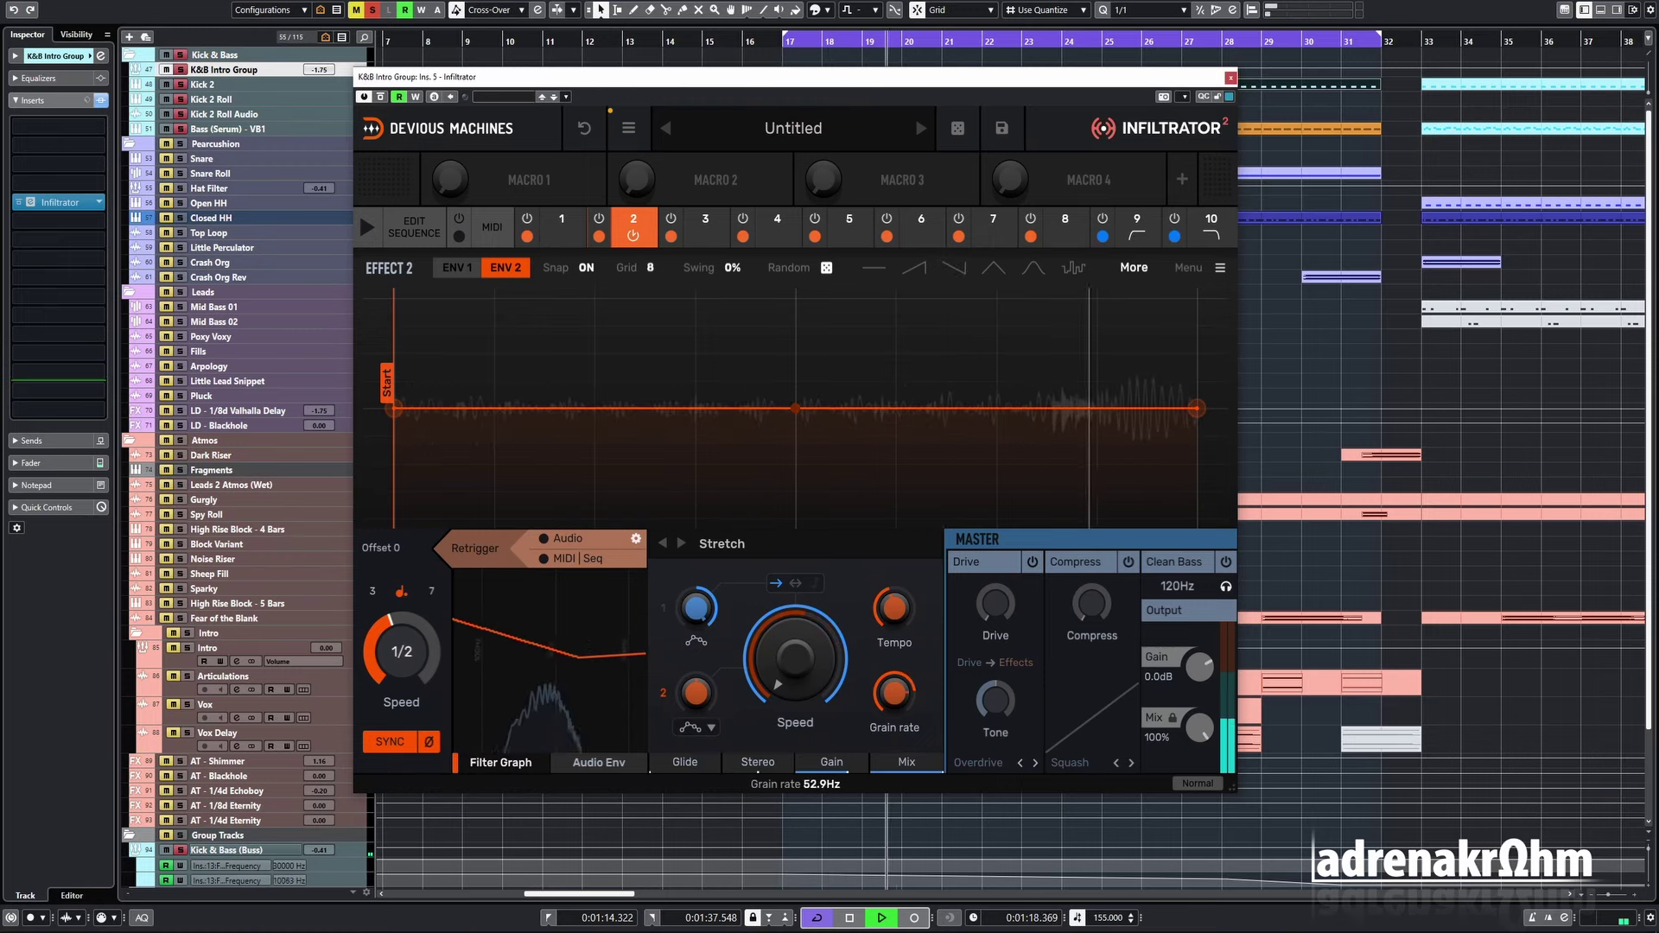
left_click(697, 727)
left_click(743, 609)
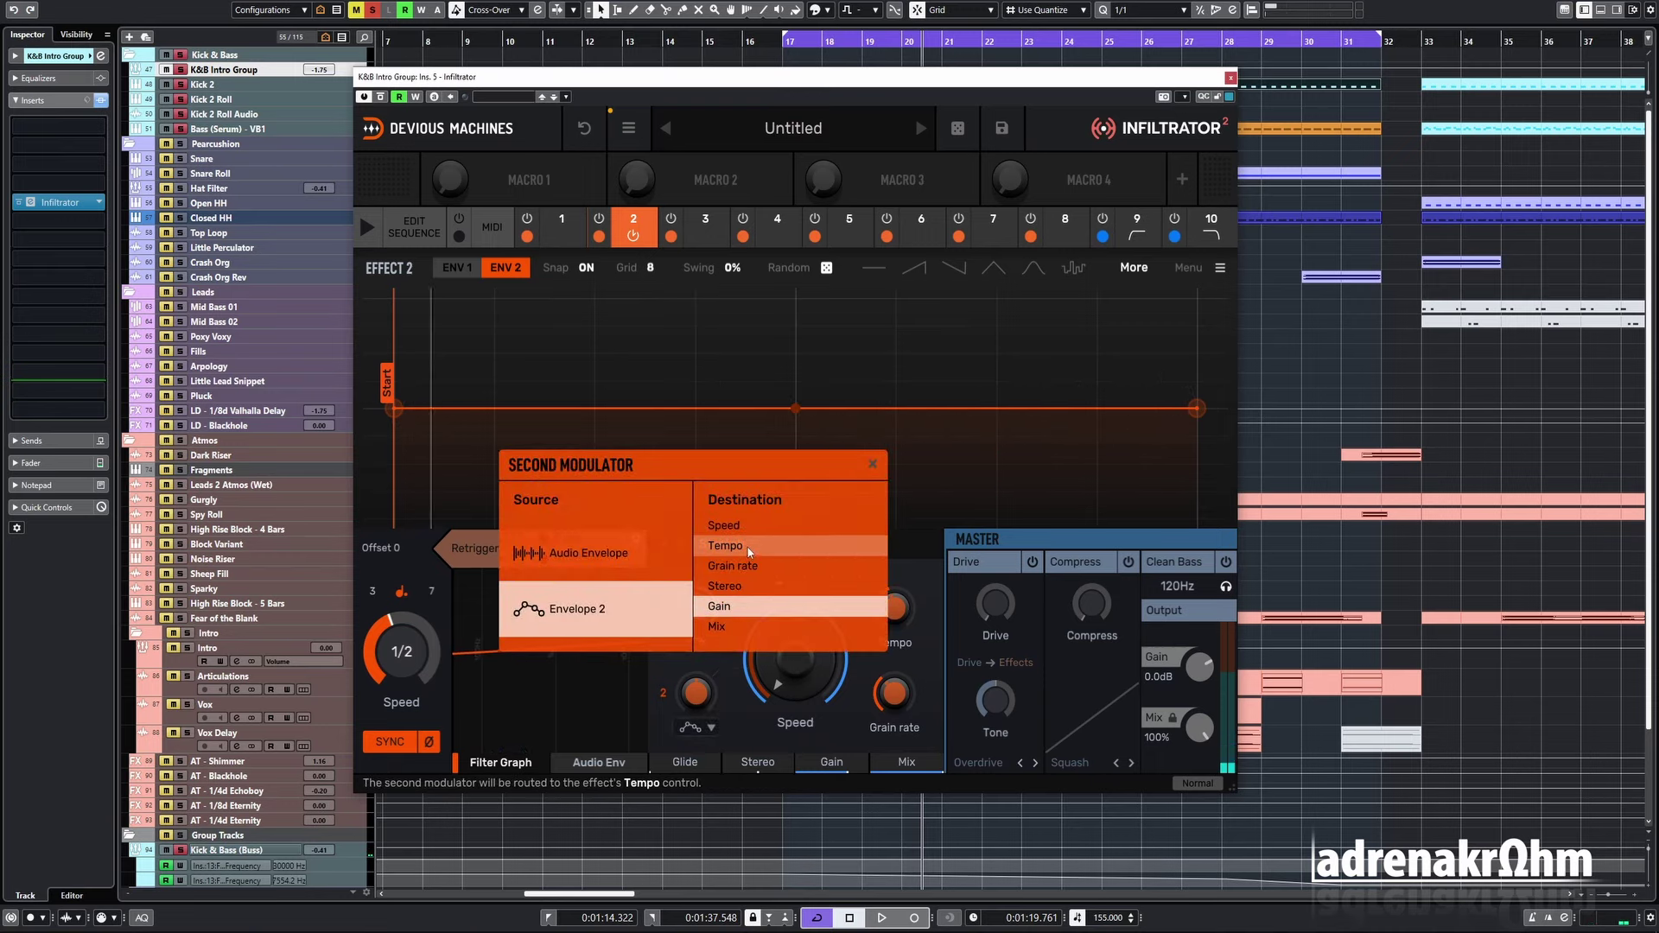
left_click(735, 566)
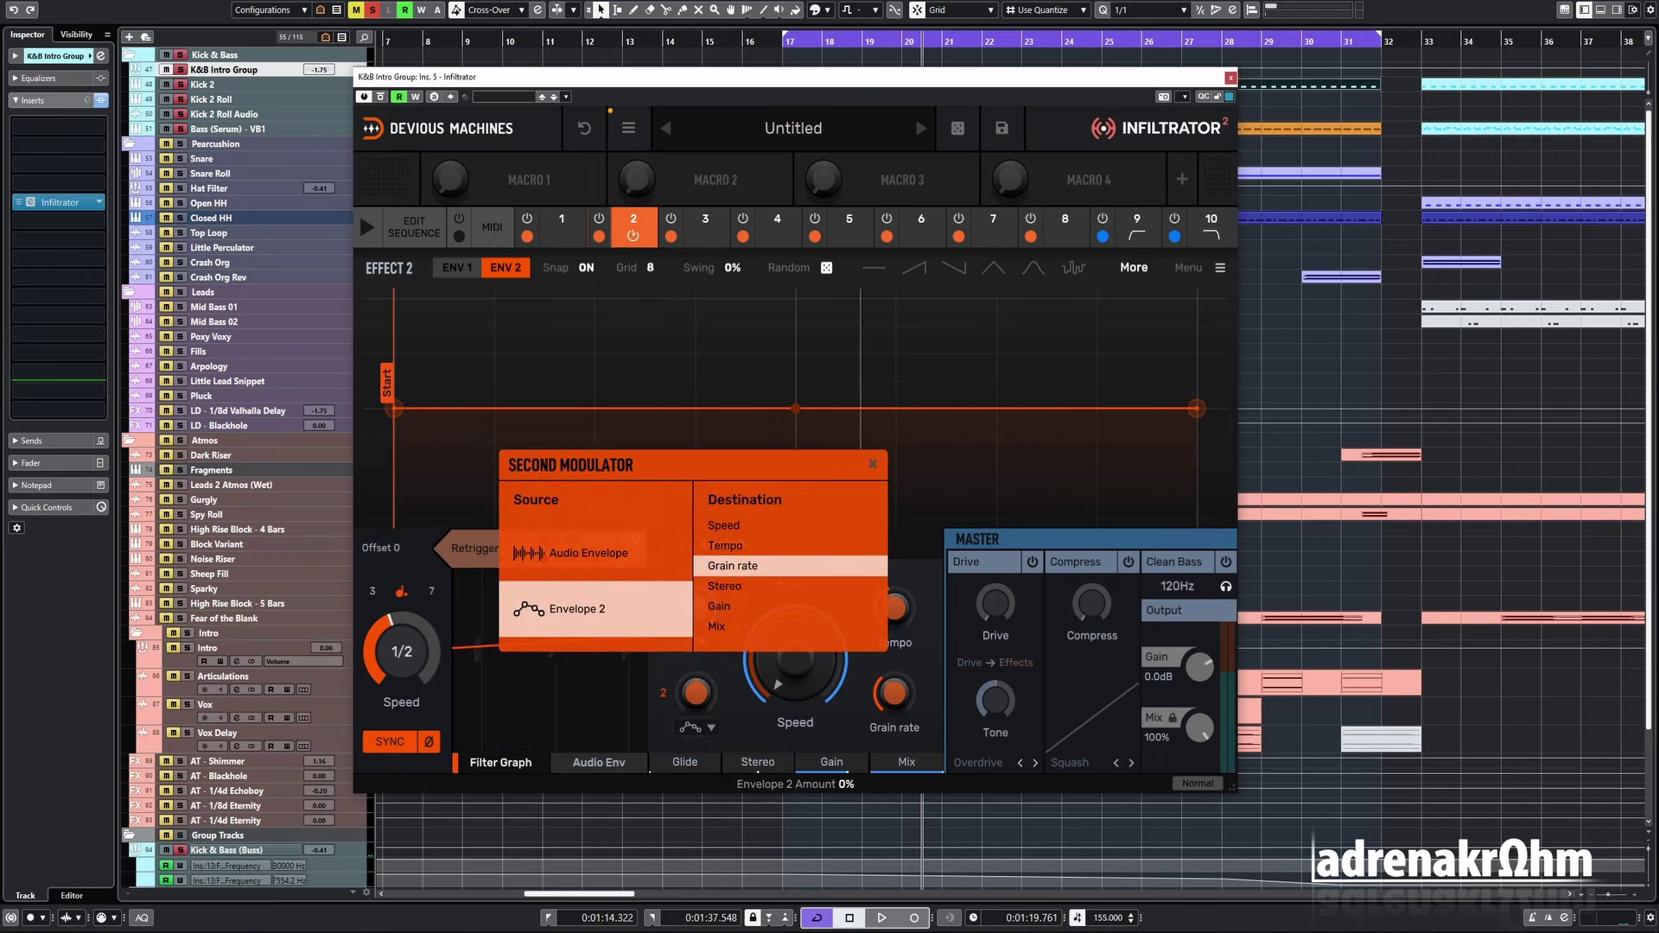
left_click(743, 721)
key("space")
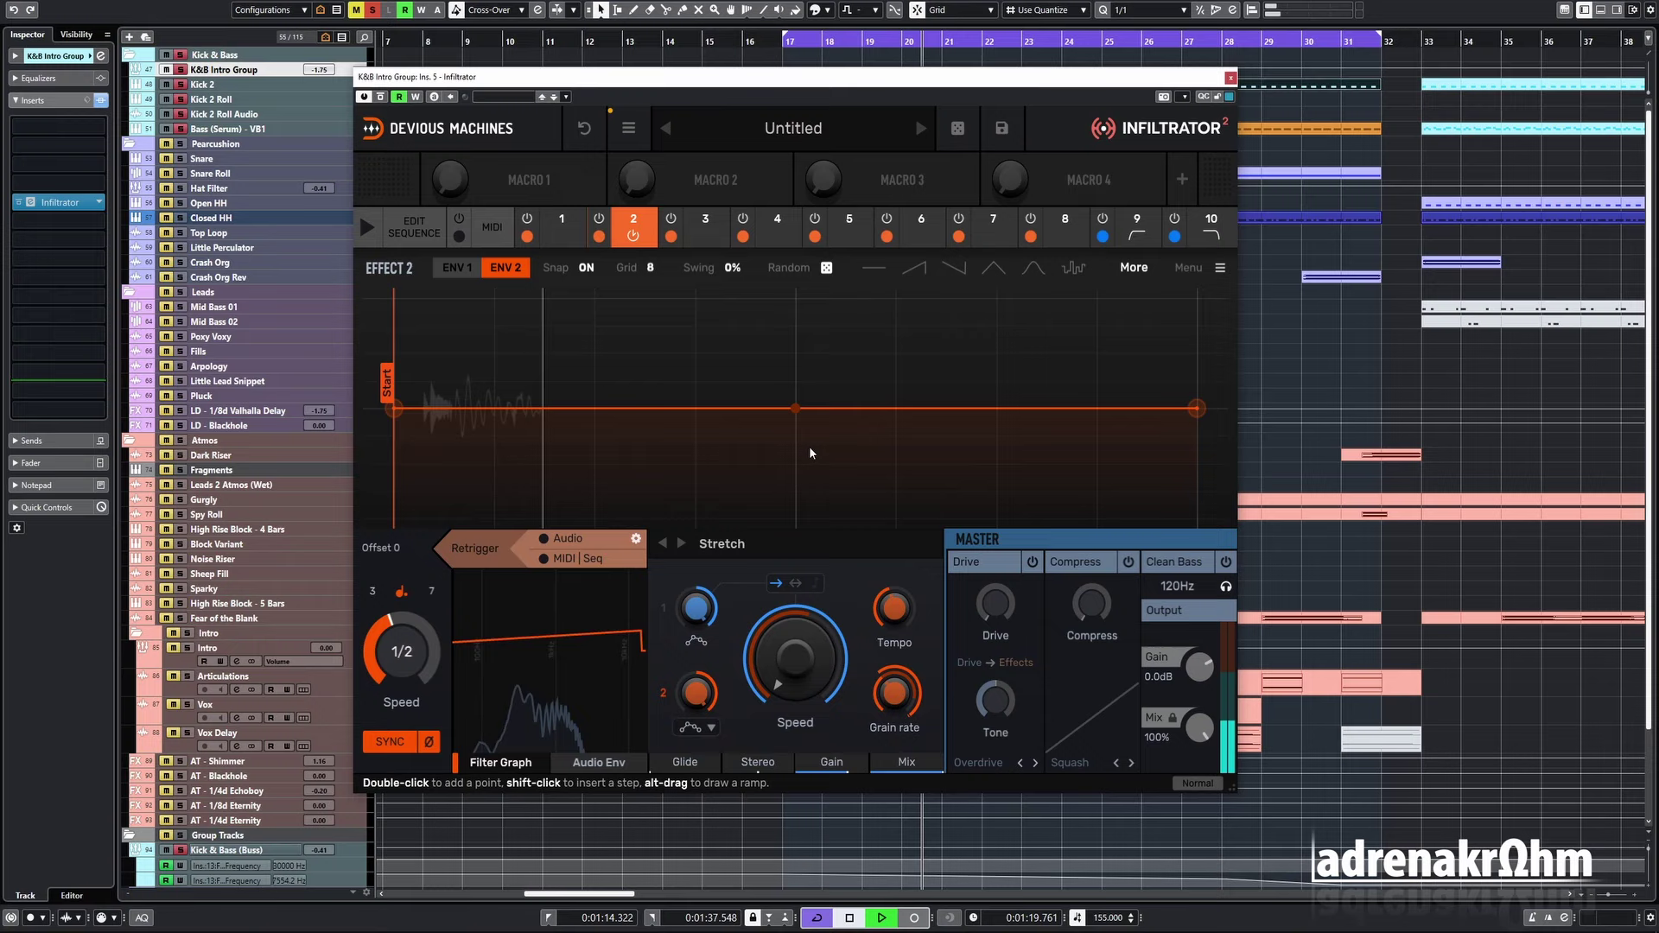
- Randomize ENV 2 through stepped, zigzag and curved shapes and set its Speed to 16 bars
left_click(826, 269)
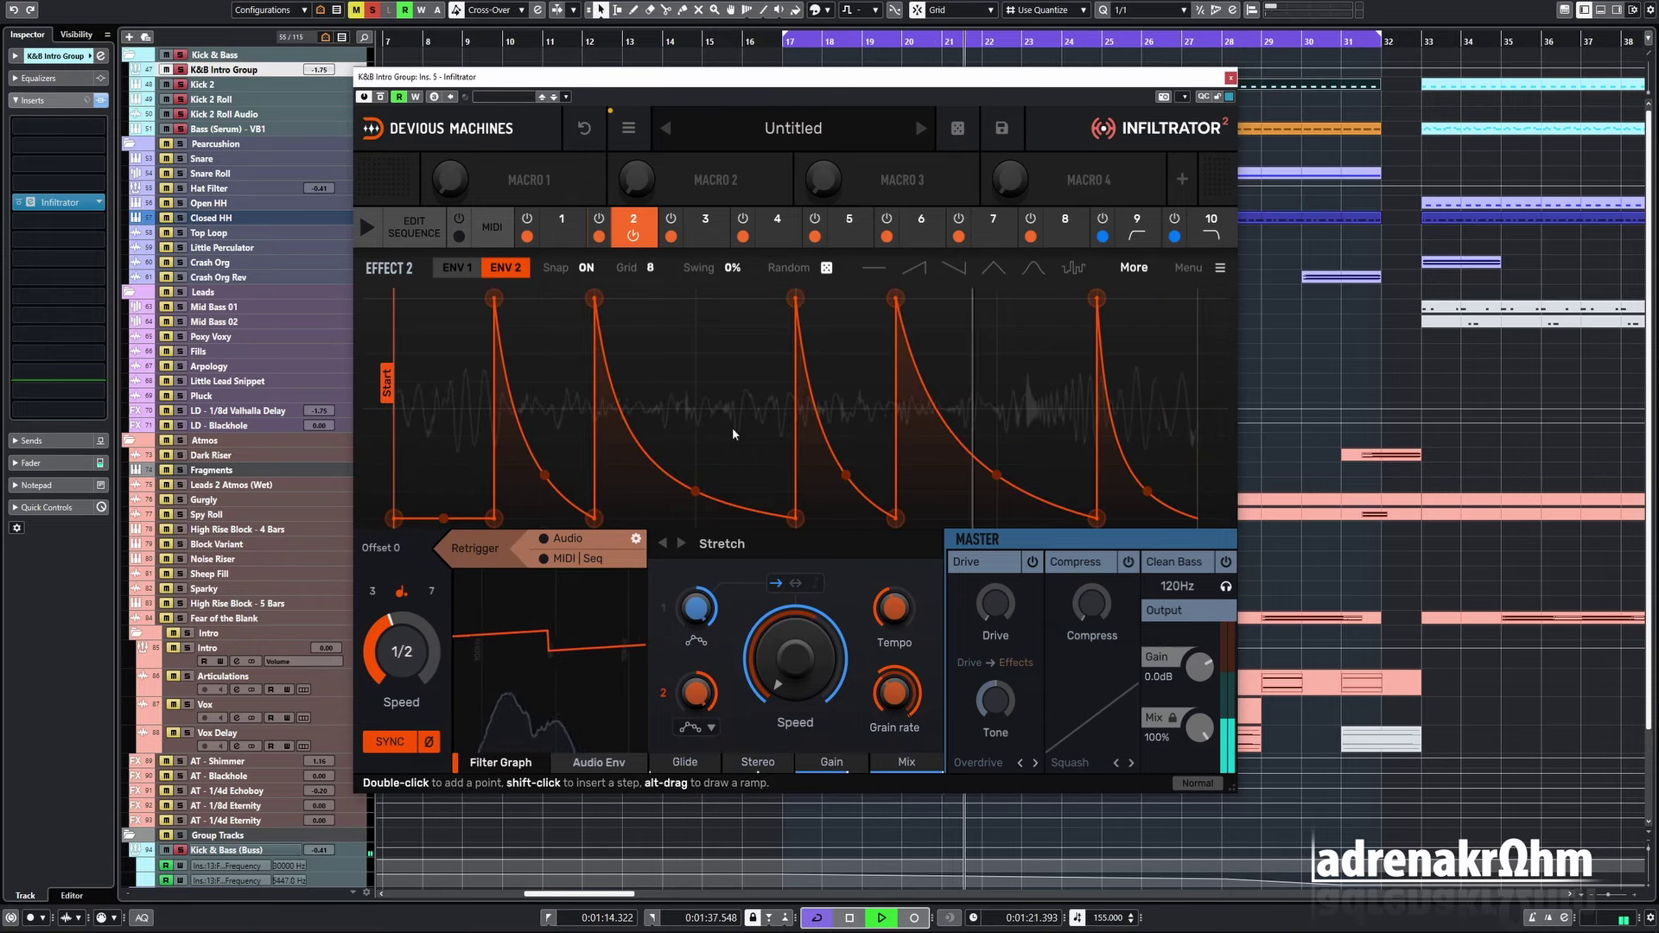
left_click(826, 269)
left_click(826, 269)
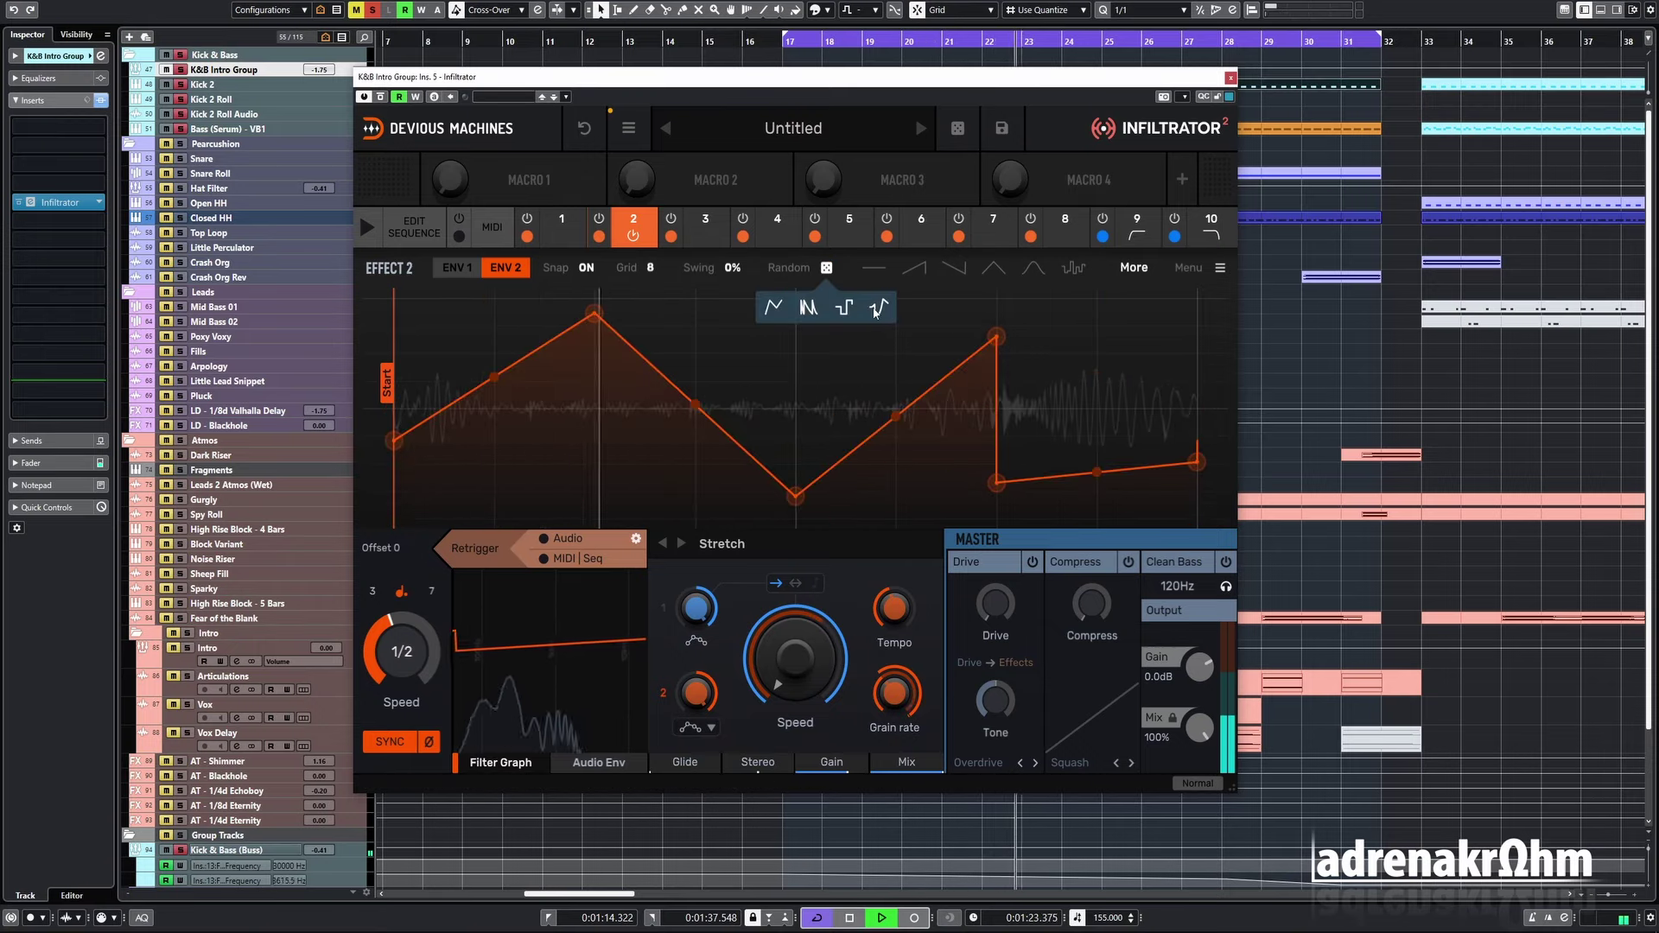
left_click(878, 308)
left_click(877, 308)
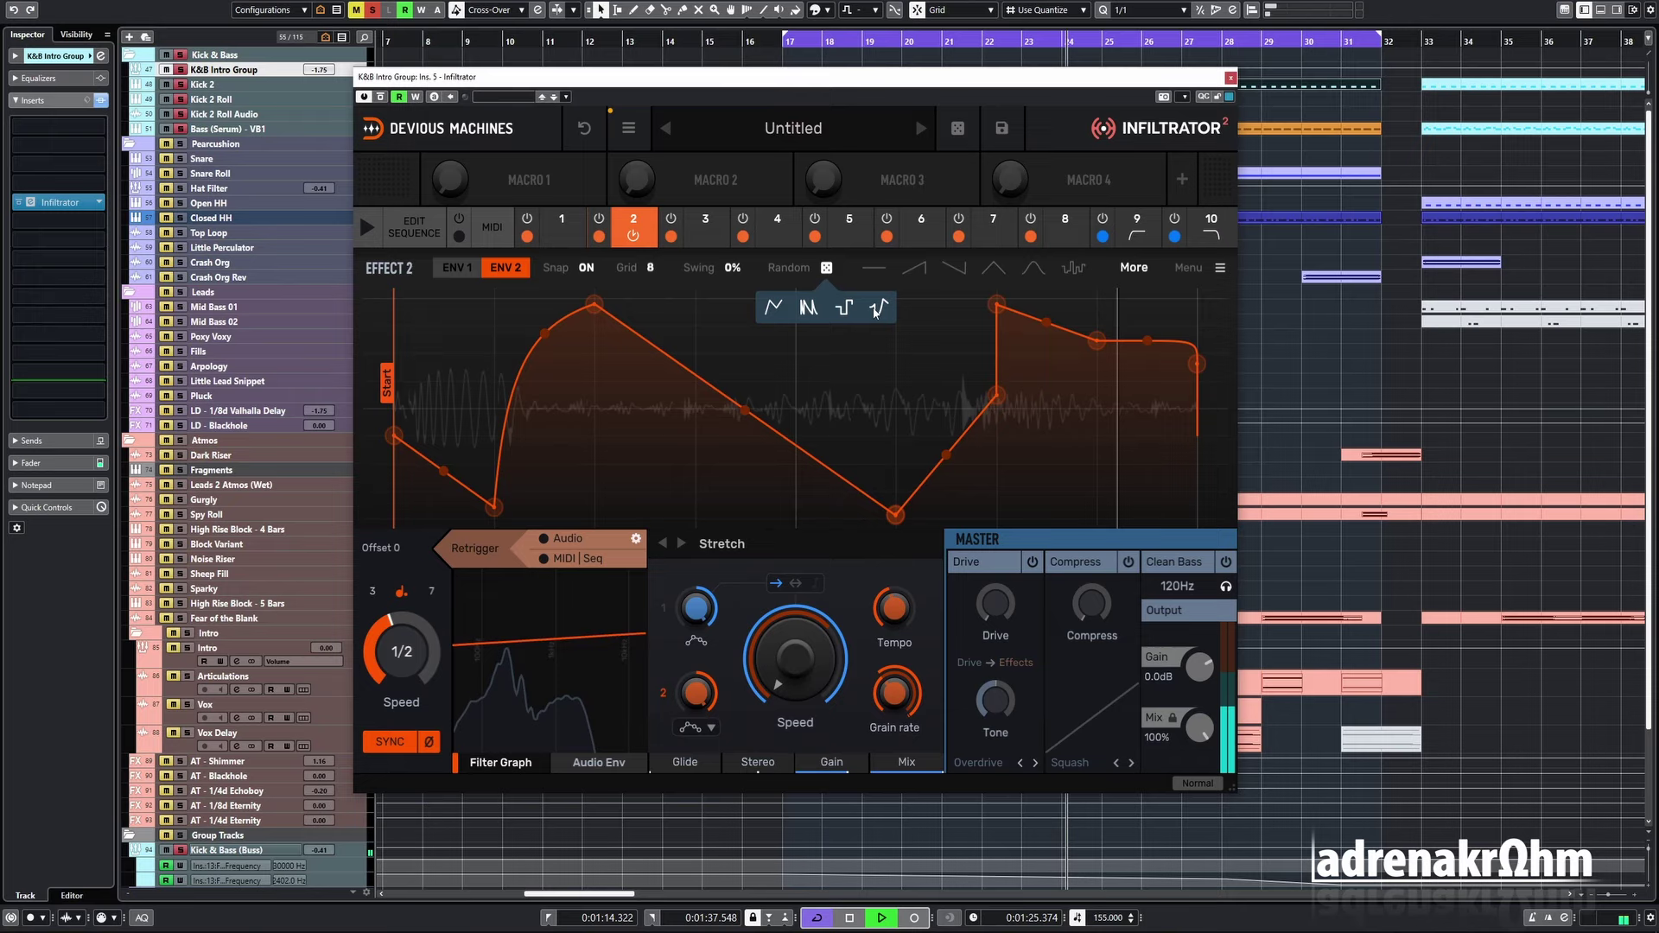
left_click(877, 309)
left_click(877, 308)
left_click(877, 310)
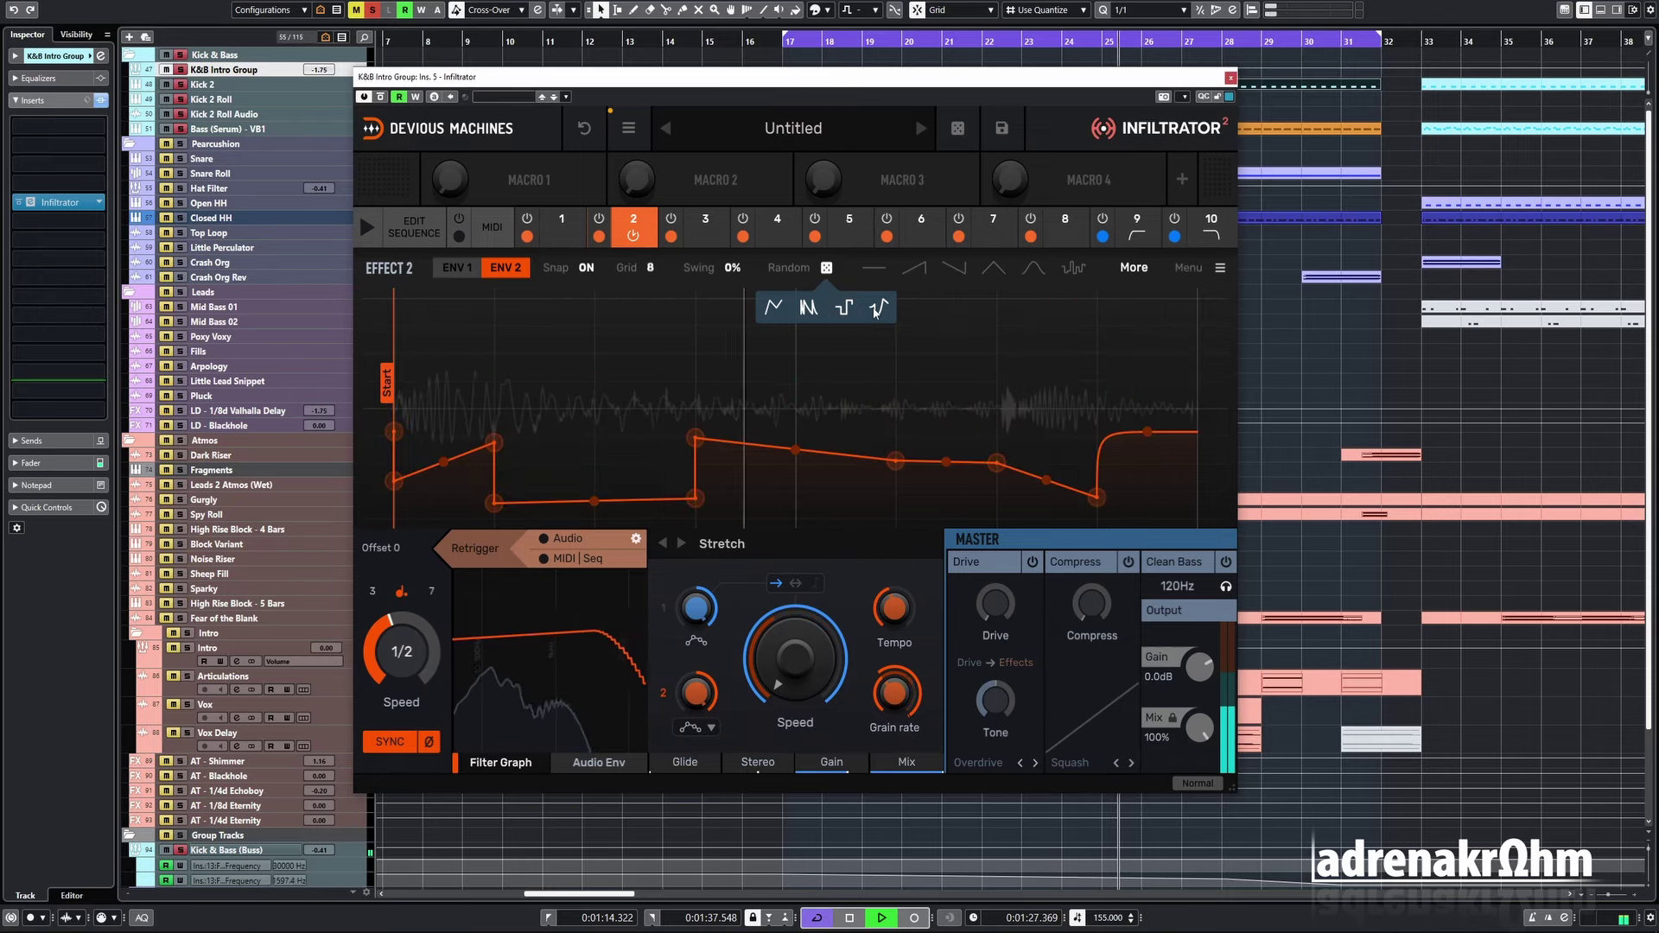
left_click(877, 310)
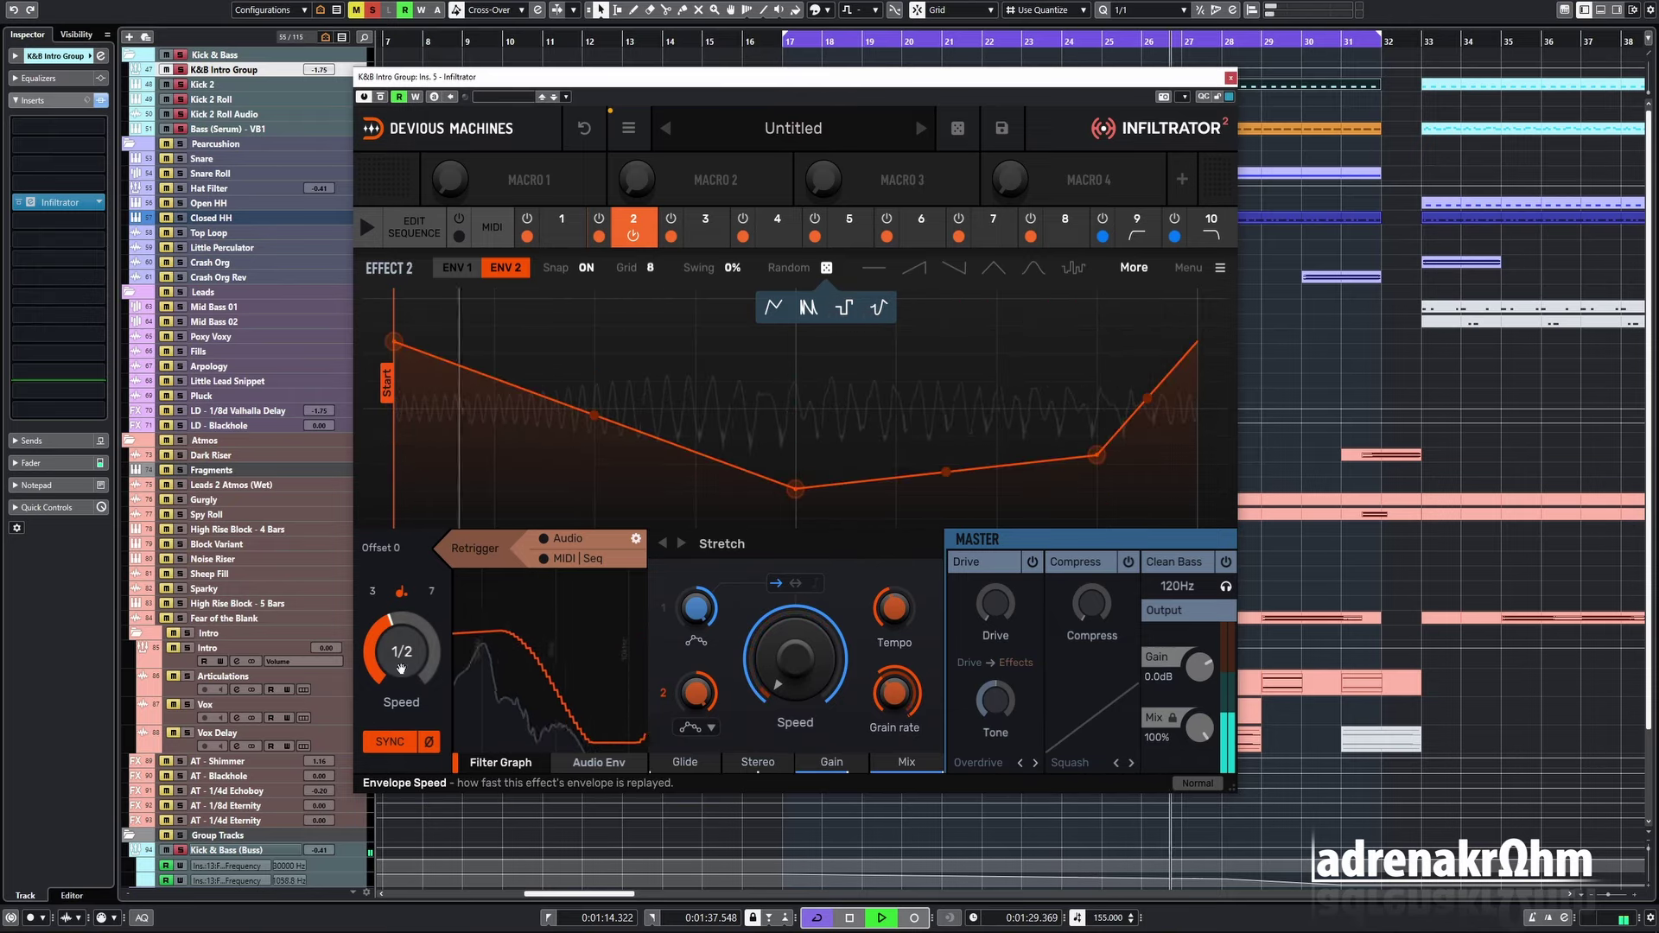
left_click_drag(402, 651, 403, 700)
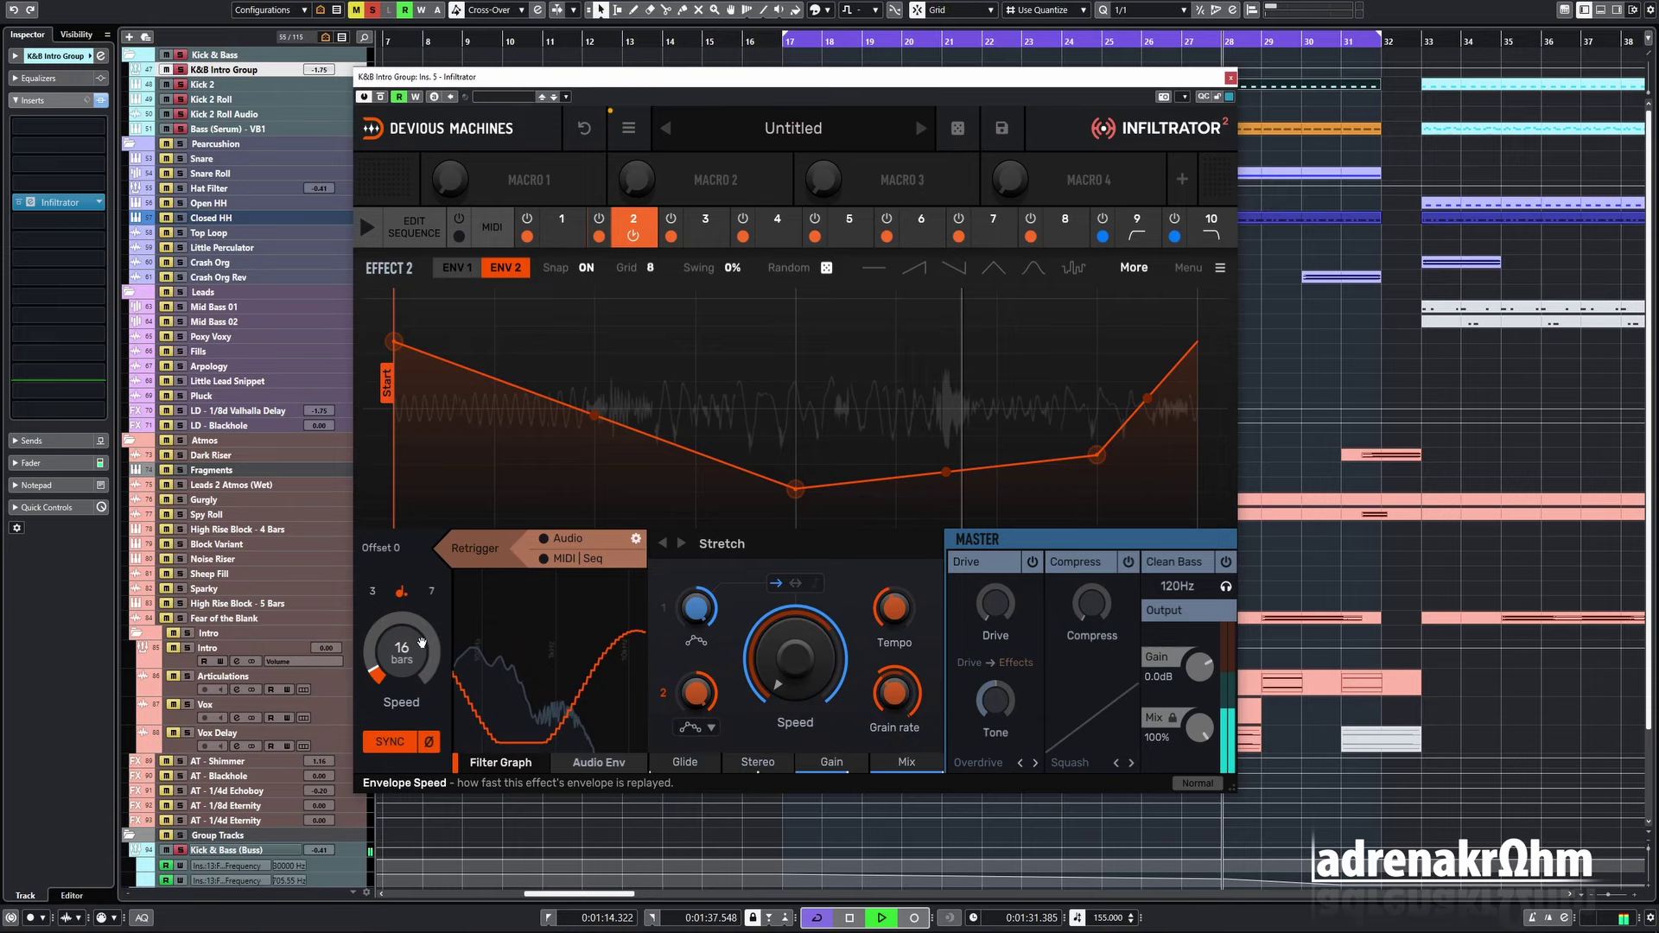
left_click(898, 697)
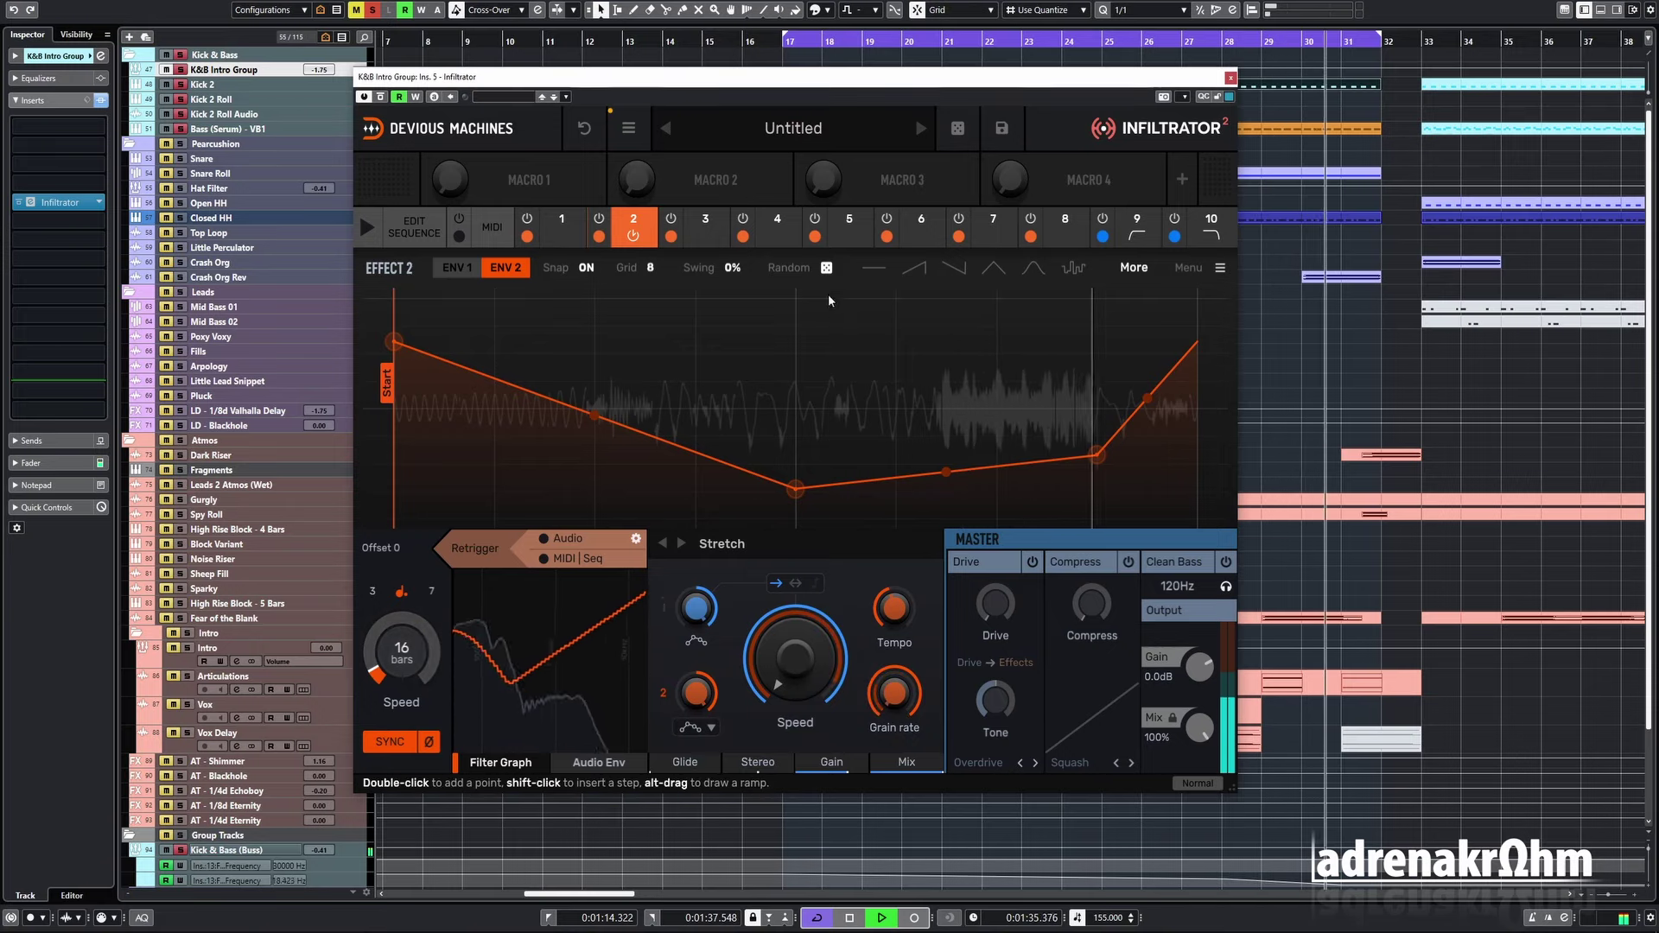
- Keep regenerating ENV 2 until settling on a stepped, ramped random shape
mouse_move(826, 270)
left_click(882, 313)
left_click(884, 312)
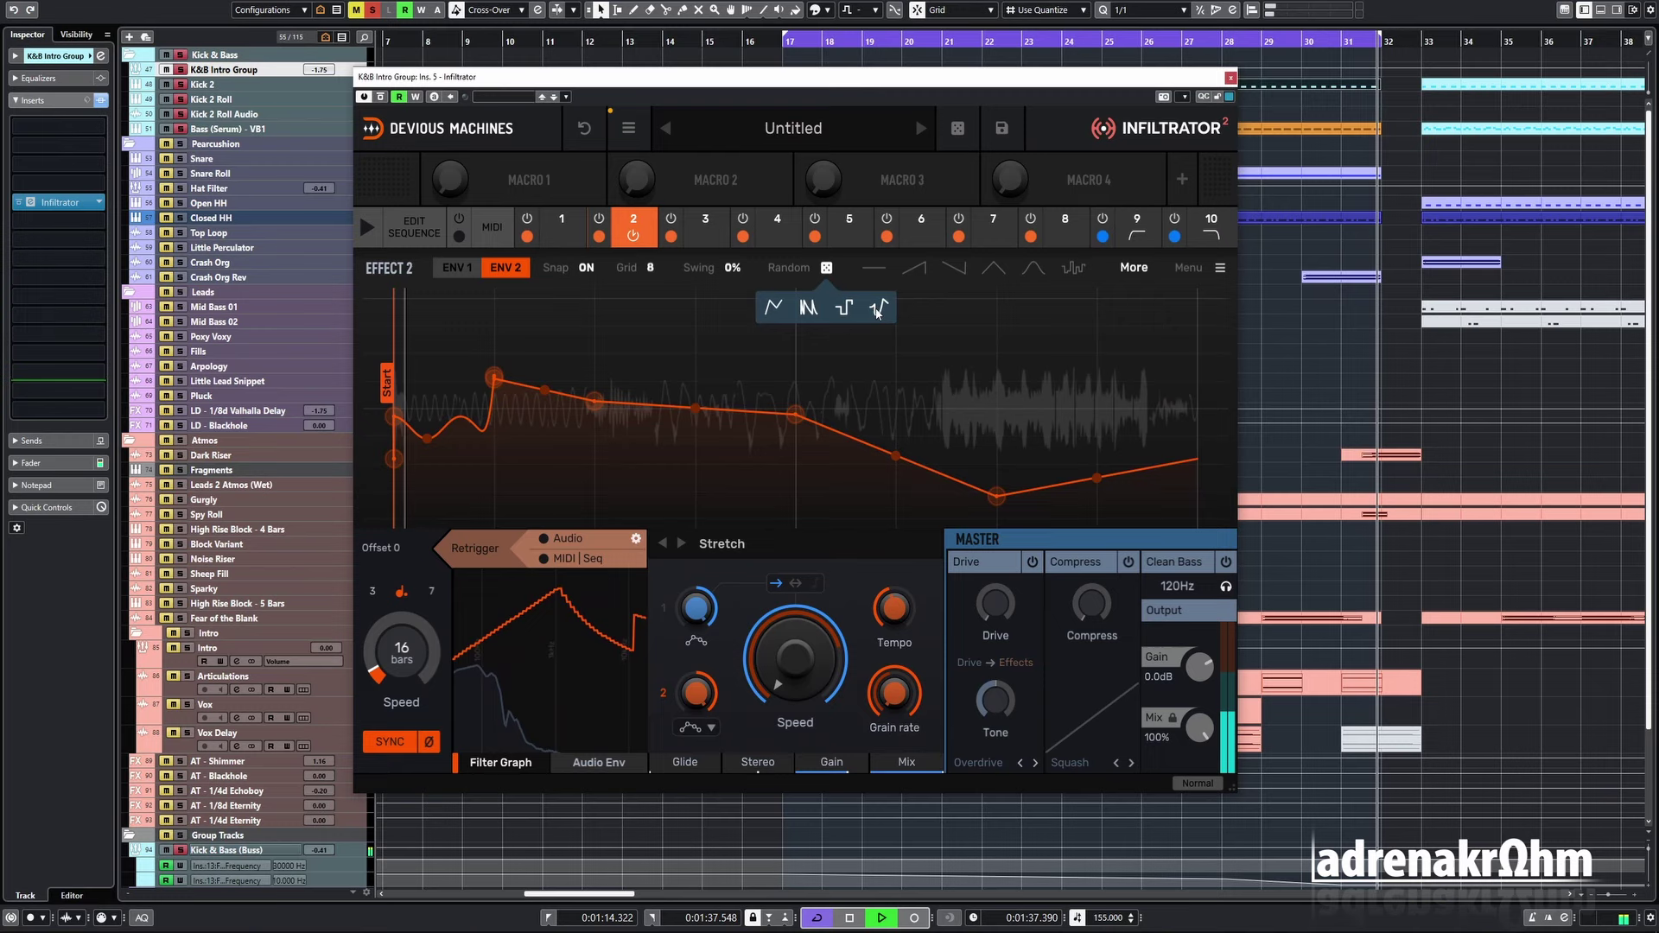
left_click(878, 312)
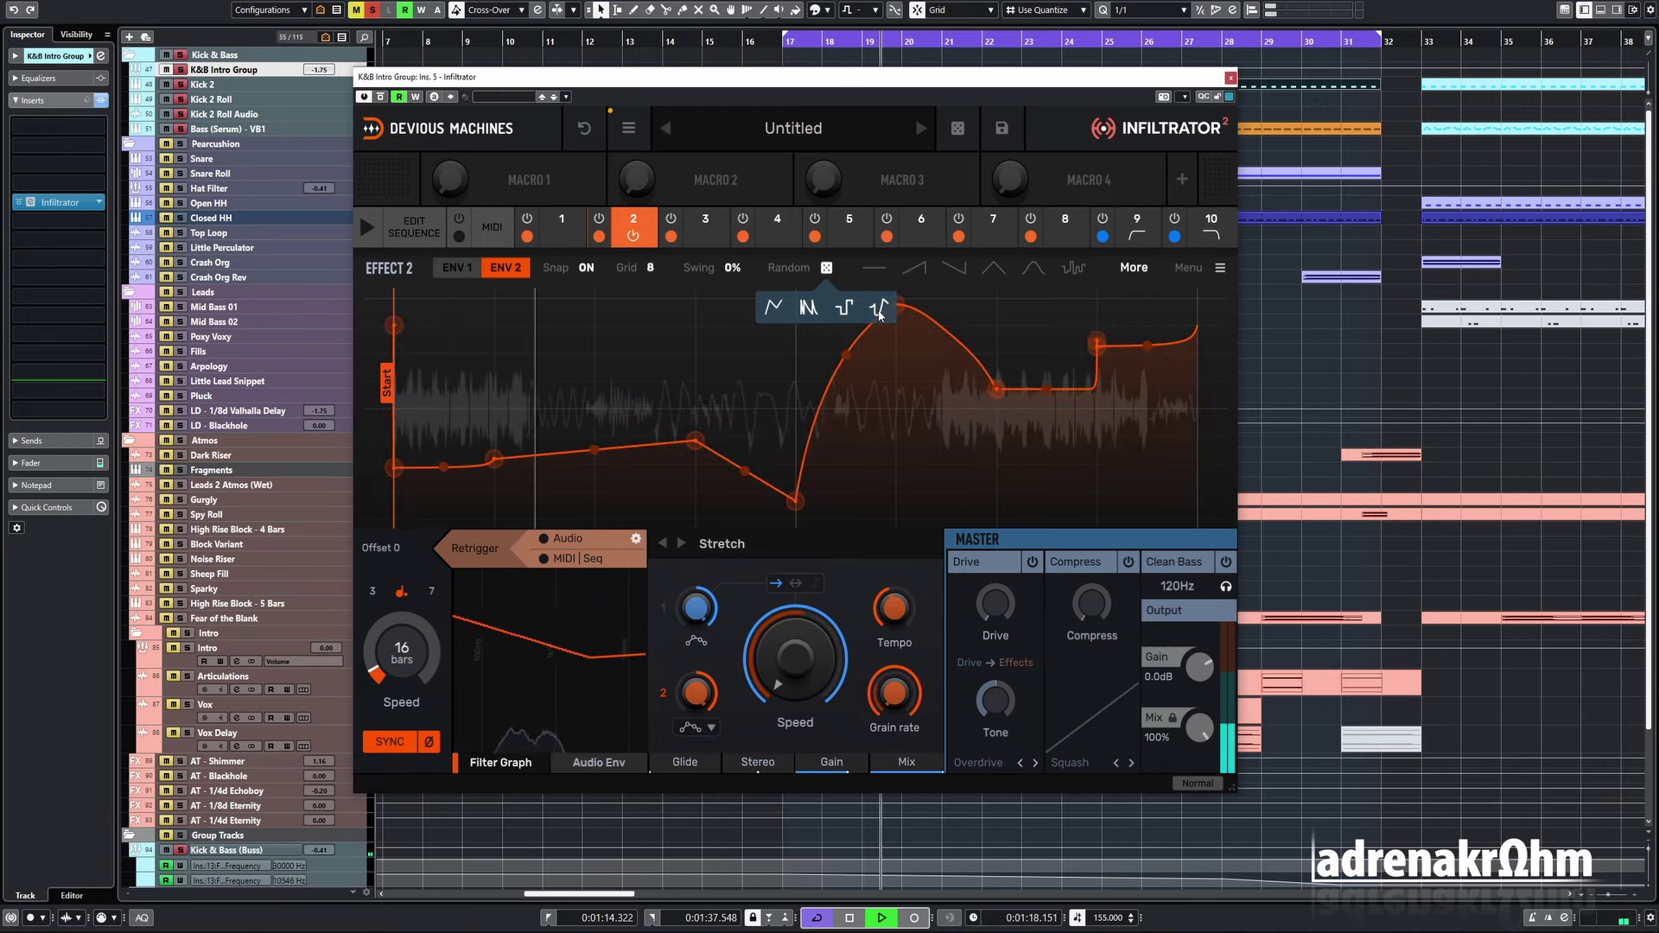
left_click(880, 313)
left_click(879, 313)
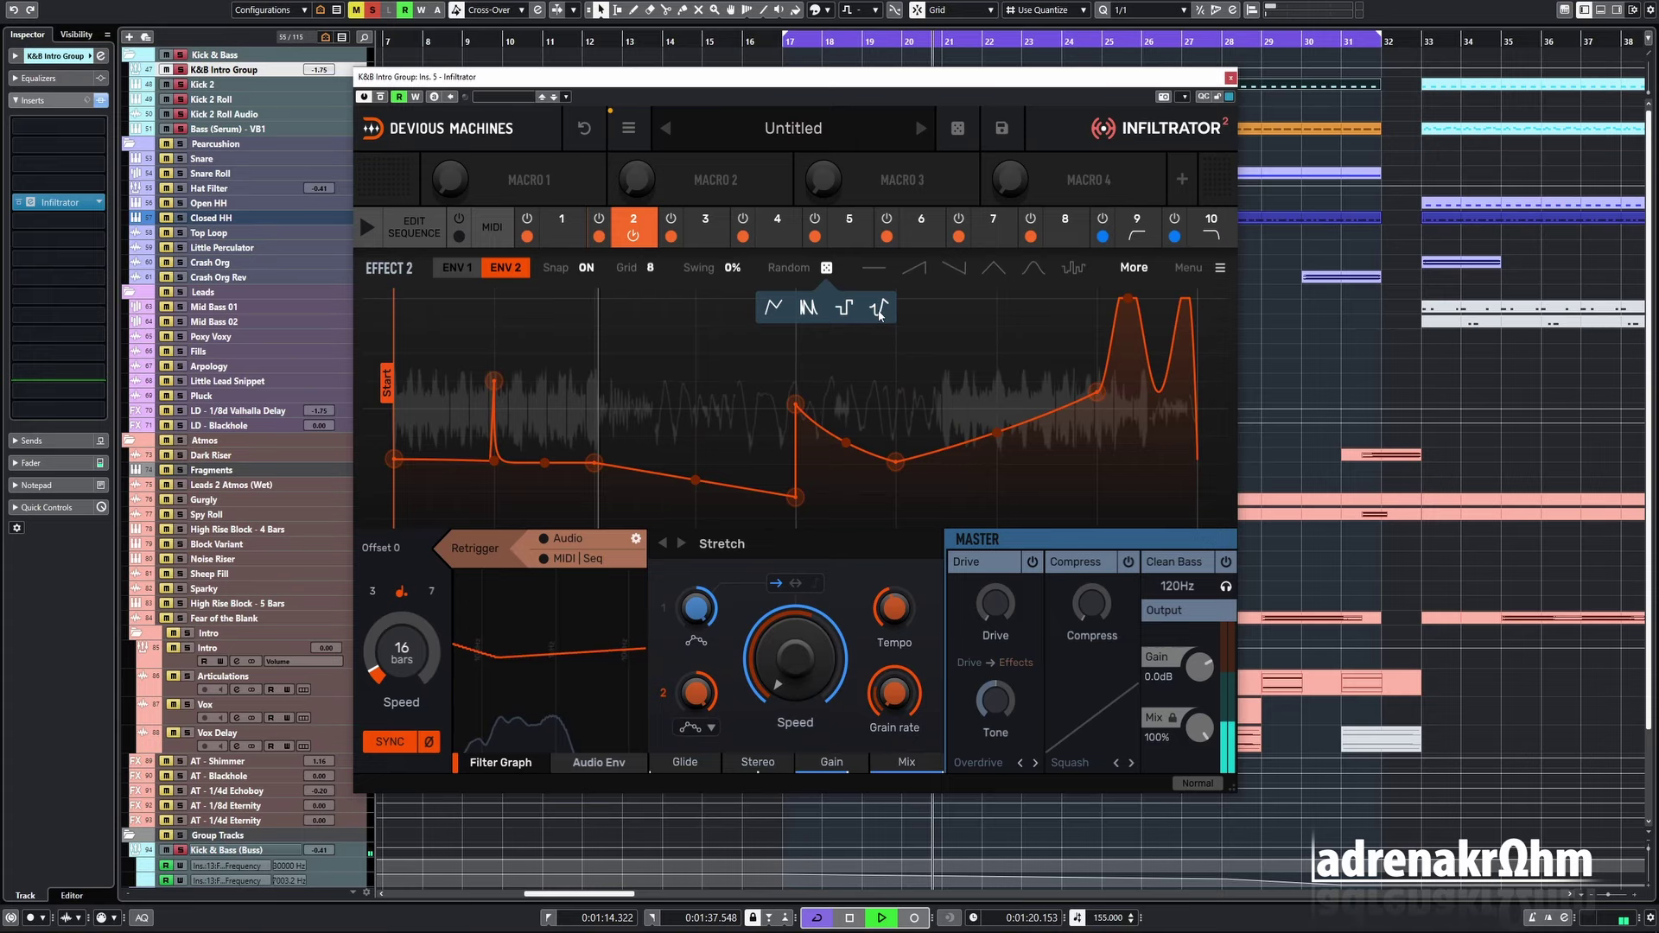
left_click(880, 313)
left_click(880, 313)
left_click(879, 313)
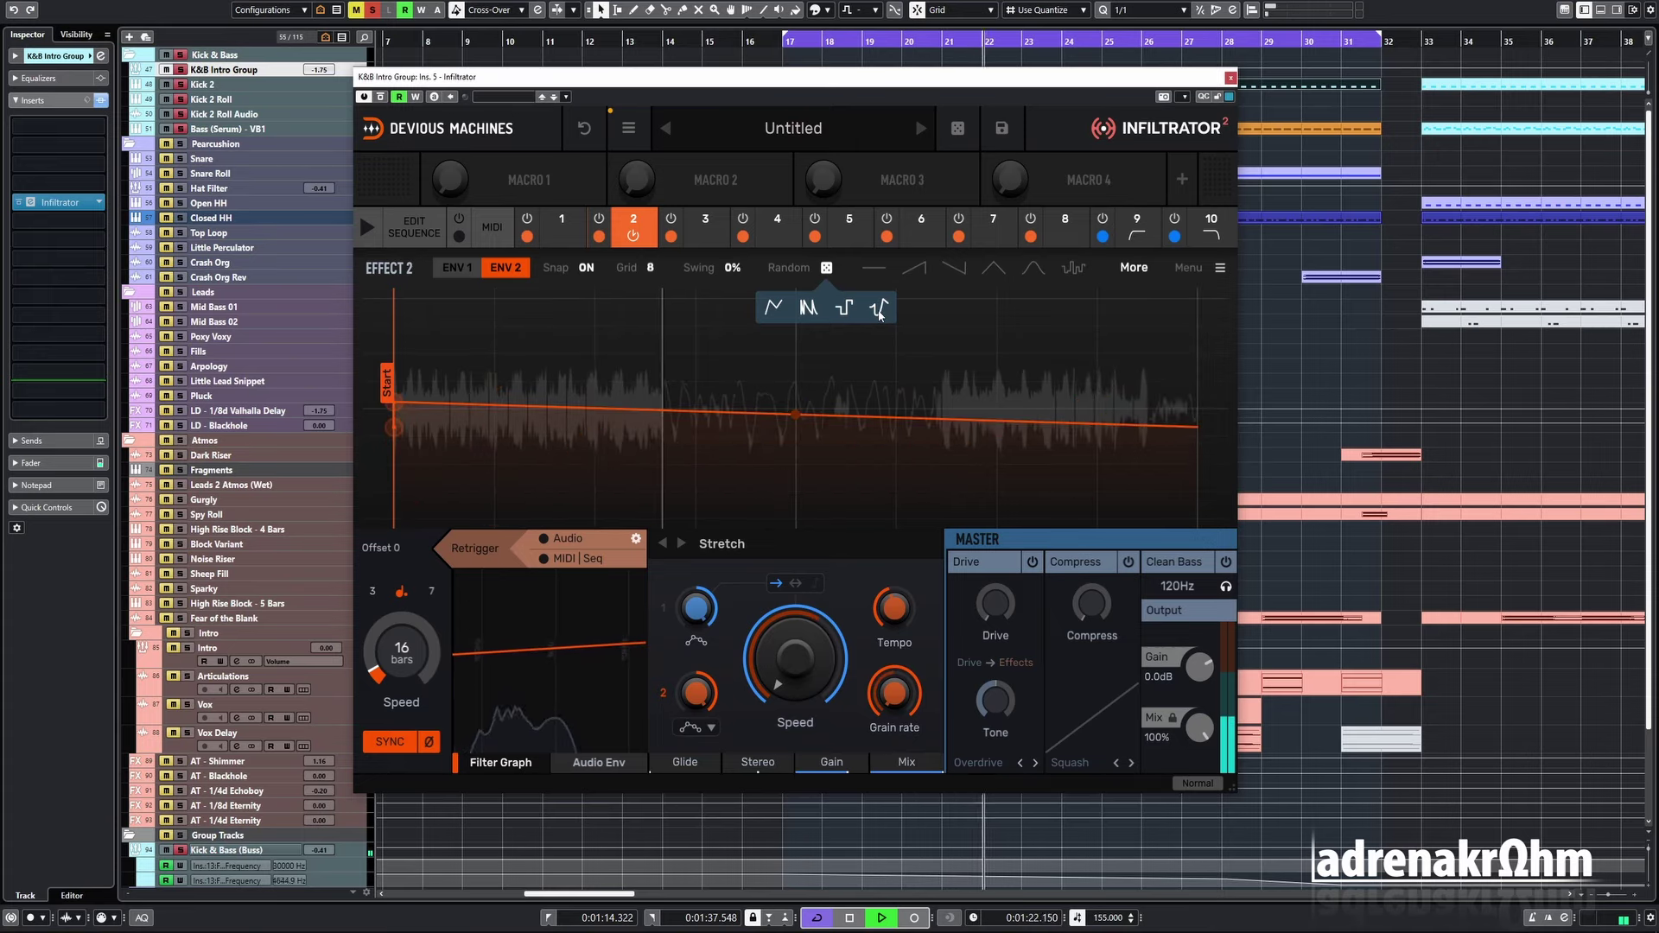
left_click(879, 313)
left_click(880, 313)
left_click(879, 313)
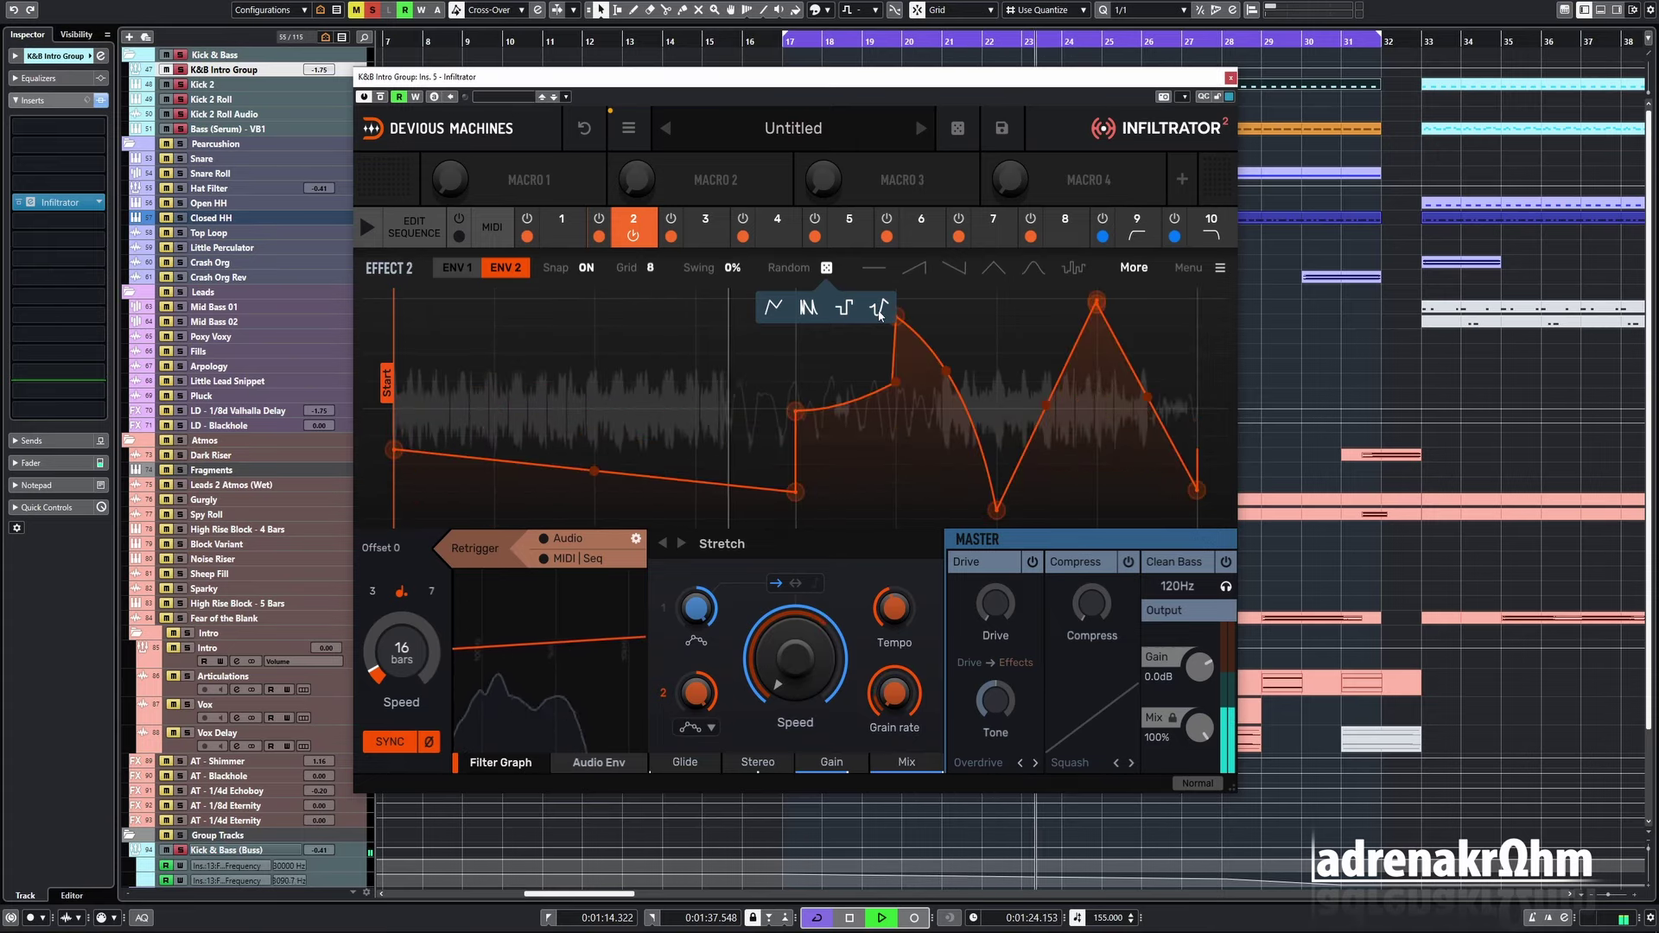
left_click(880, 313)
left_click(880, 313)
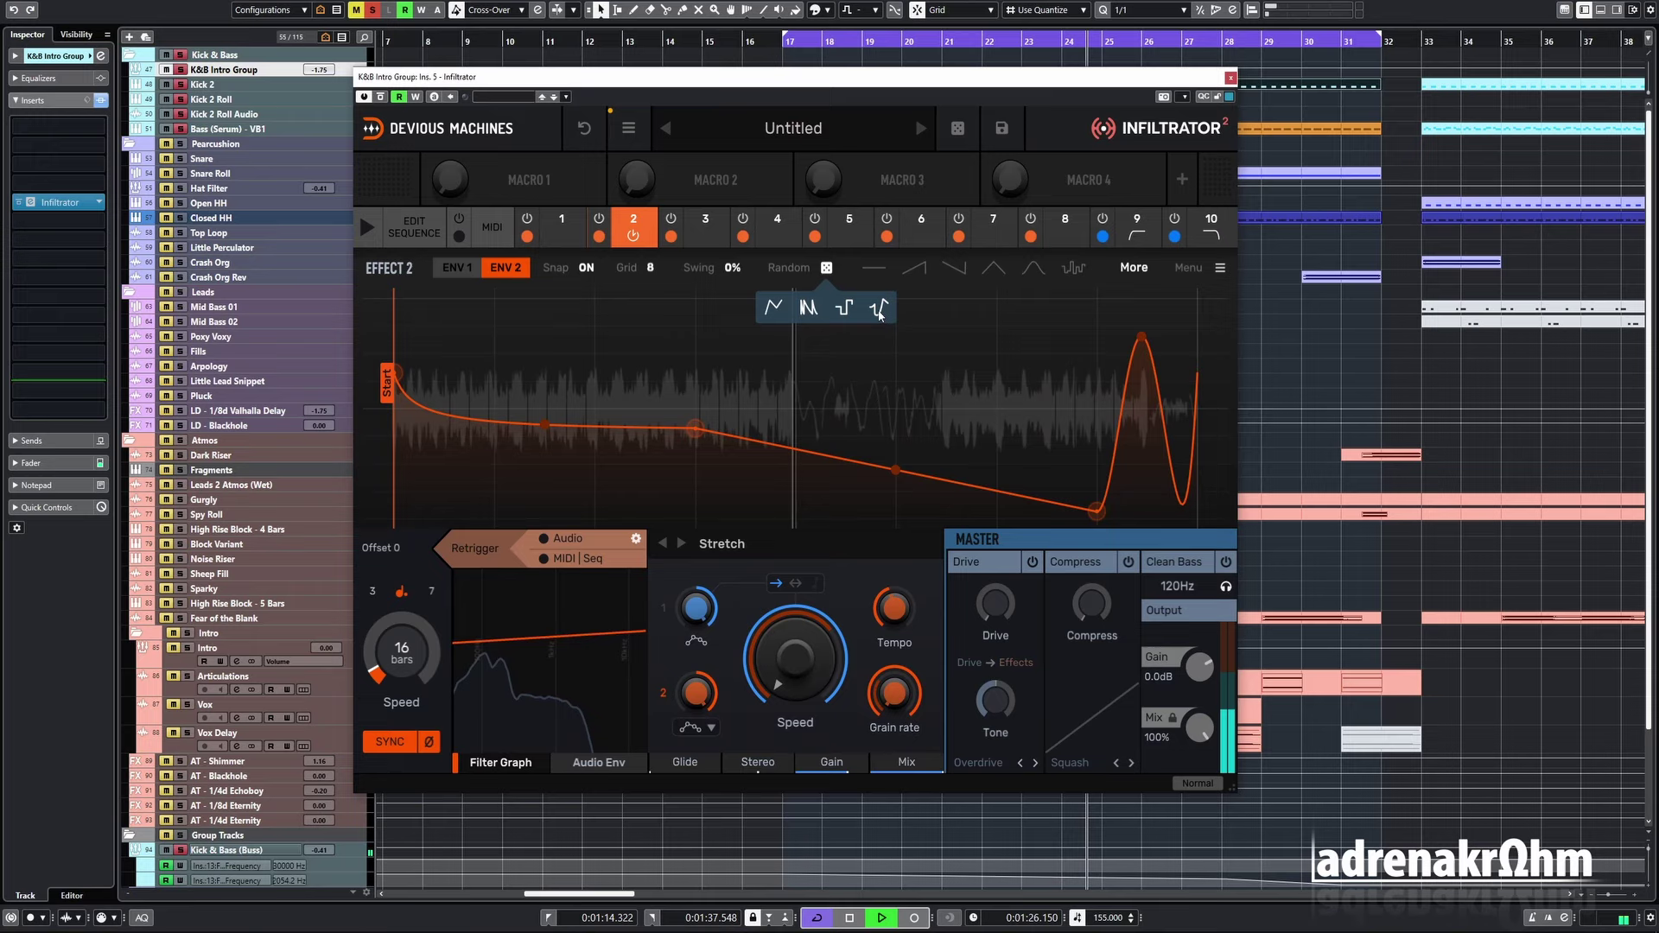
left_click(880, 313)
left_click(880, 313)
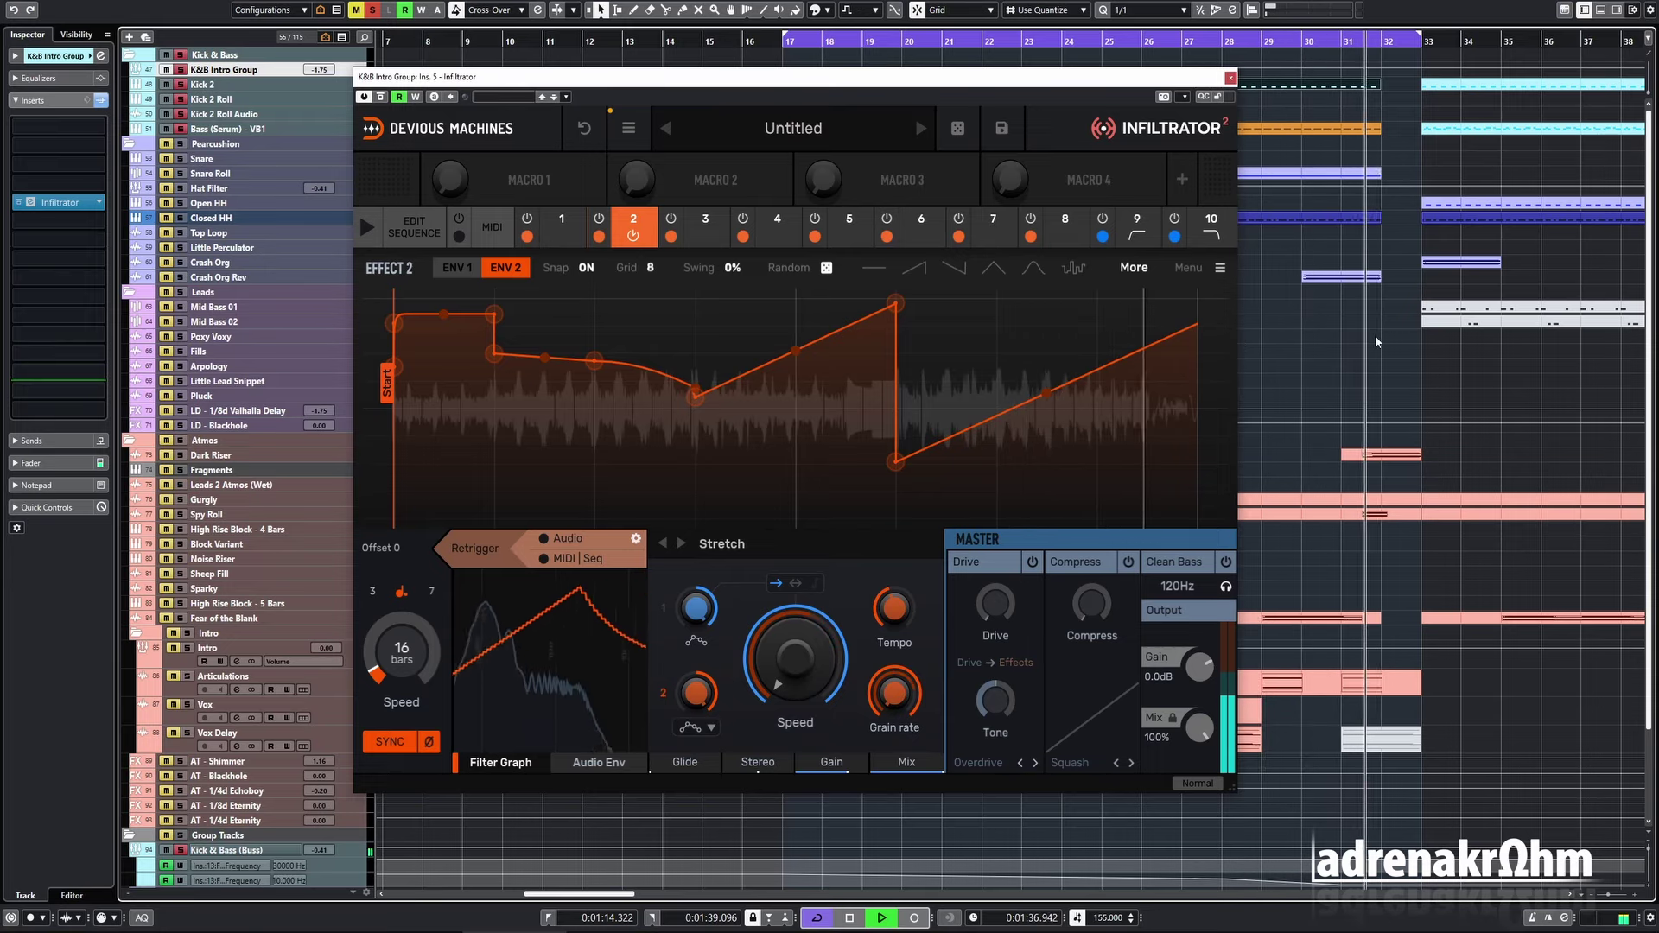
- Start the cycle region at bar 31 and move the Ladder HP filter from slot 9 to slot 7
key("space")
left_click_drag(785, 38, 1220, 58)
left_click_drag(1337, 46, 1342, 43)
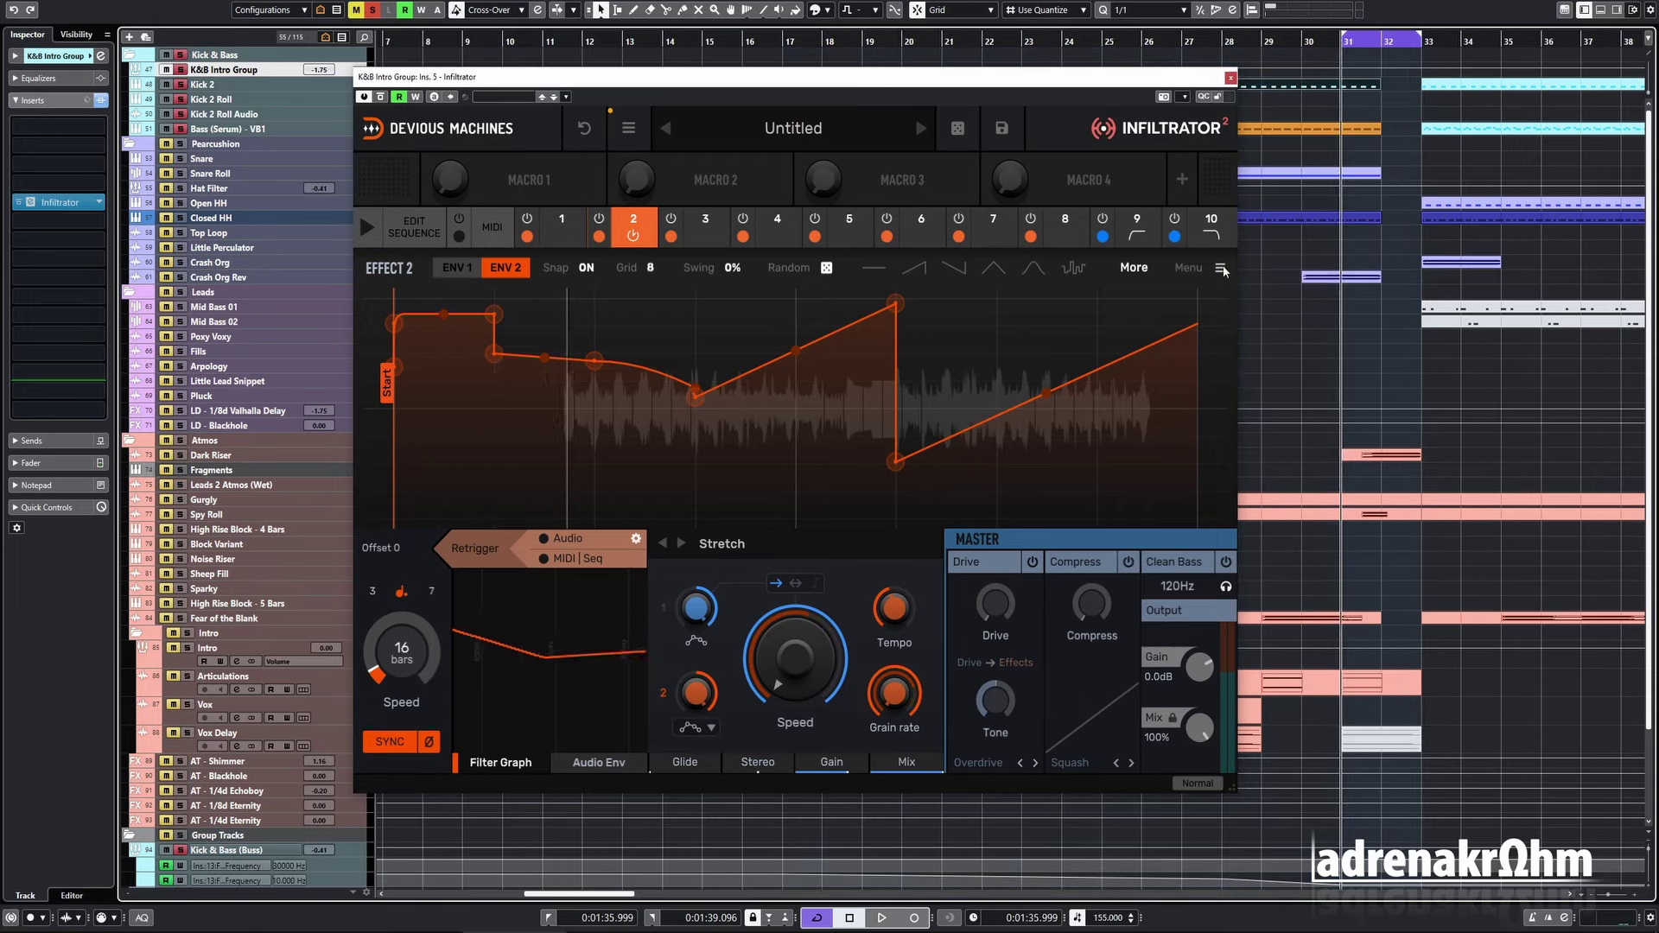
left_click_drag(1141, 239, 1064, 232)
- Make slot 9 a Delay with Envelope 2 routed to Mix and a 2-bar envelope Speed
left_click(1140, 231)
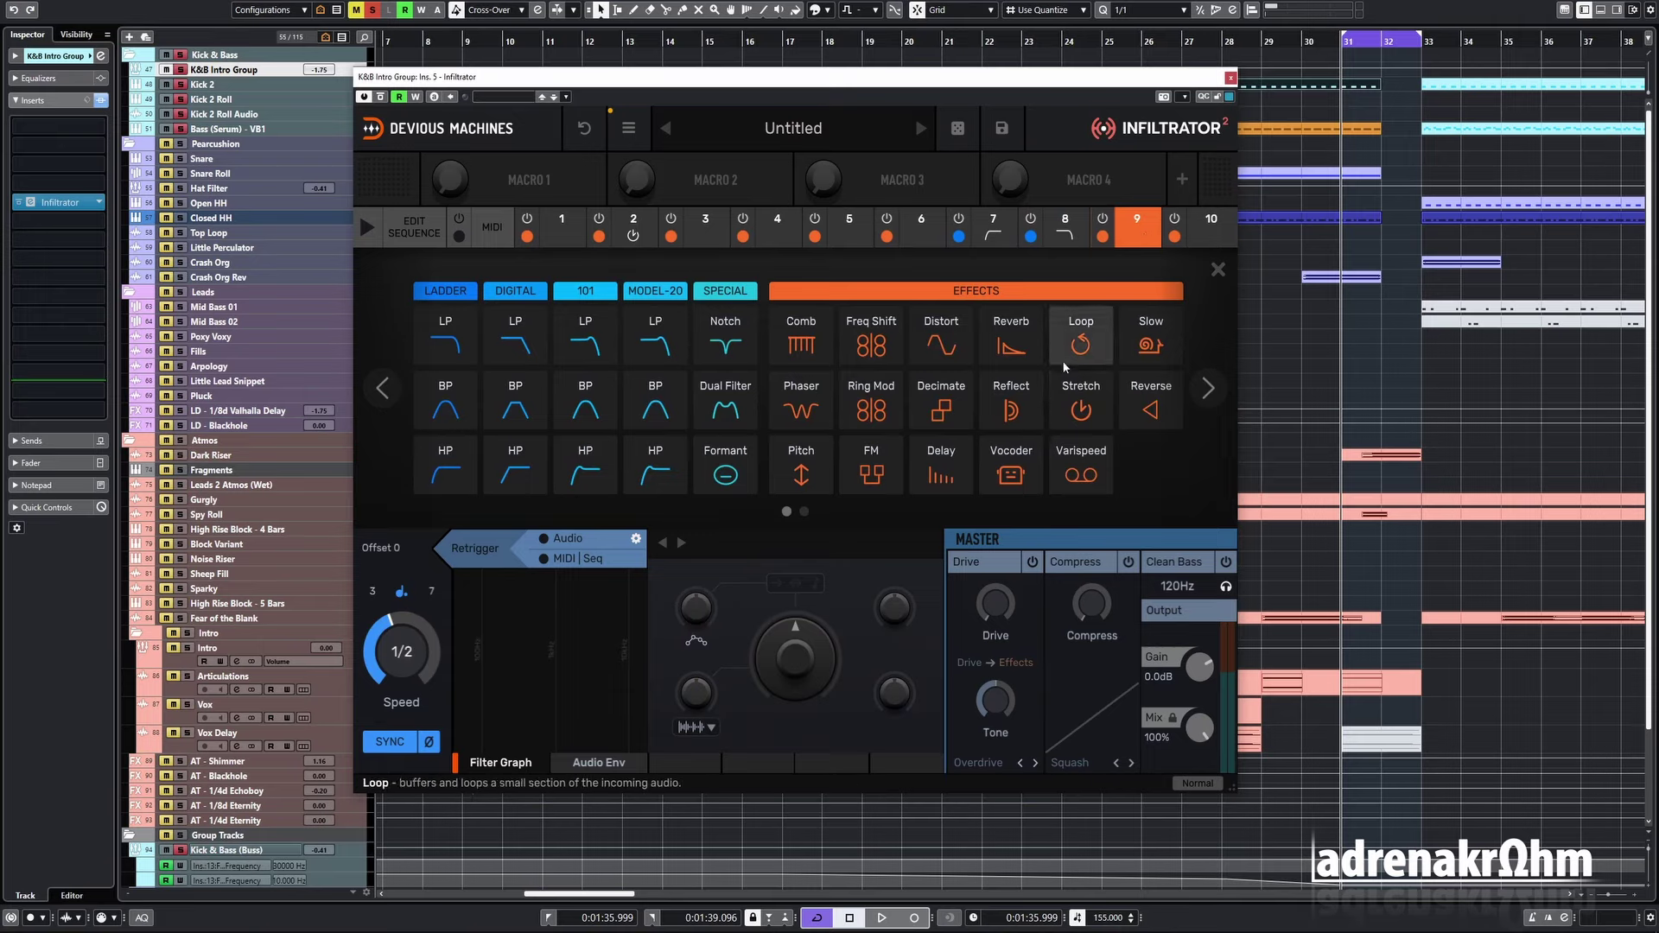
left_click(946, 458)
left_click_drag(401, 651, 402, 635)
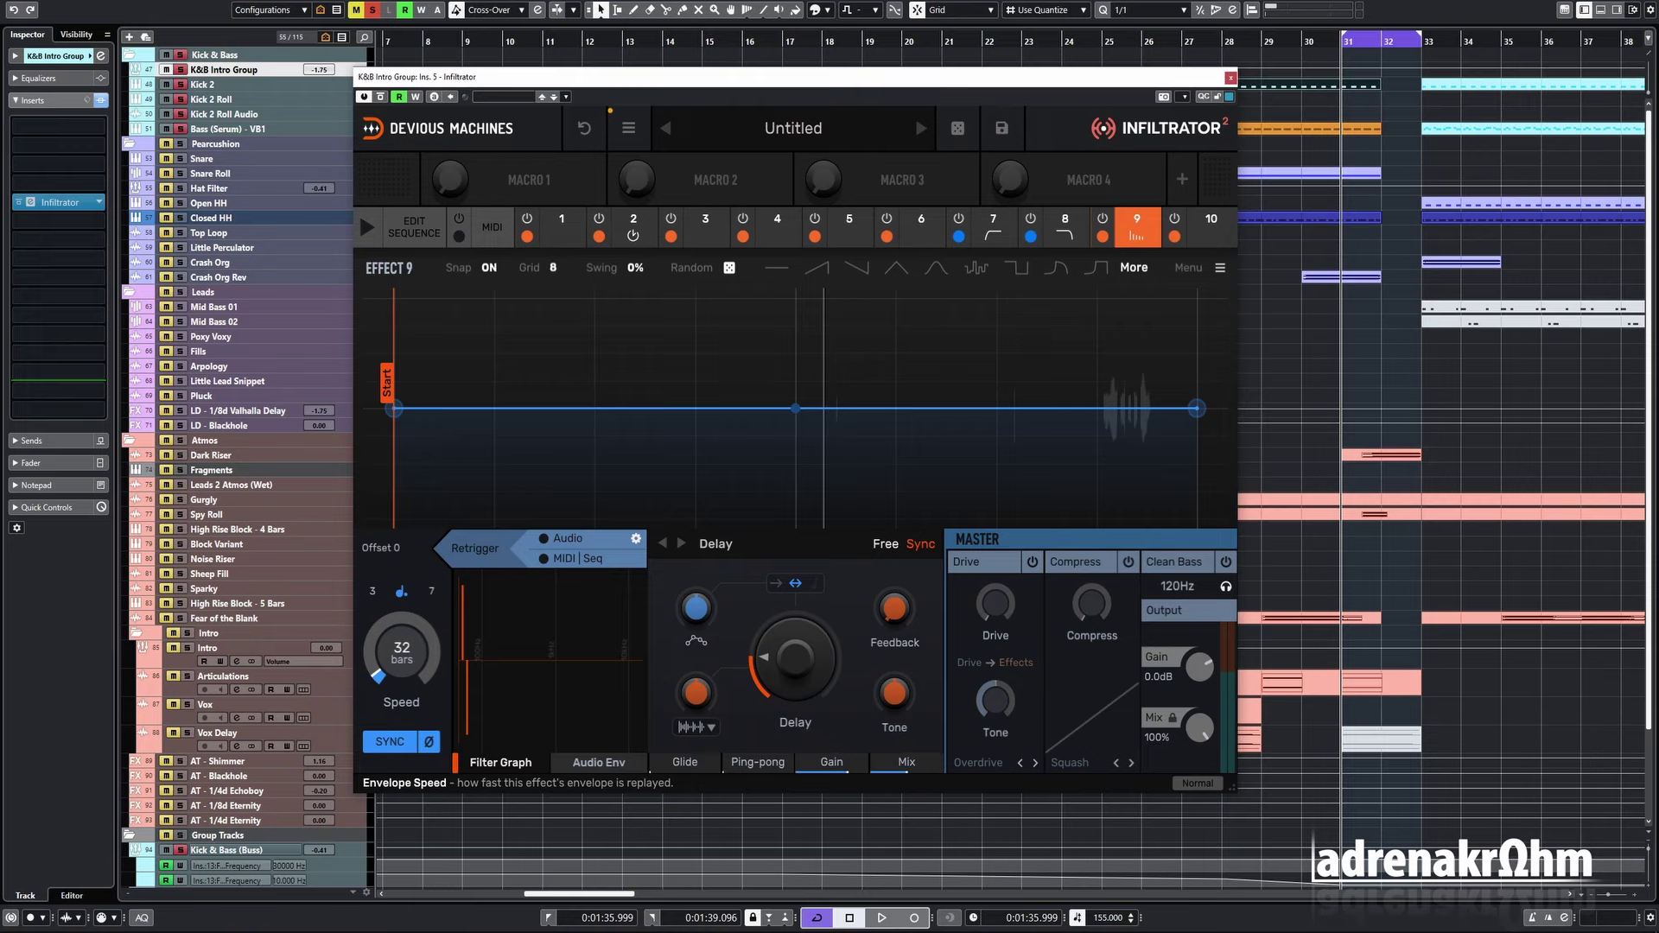
left_click(696, 727)
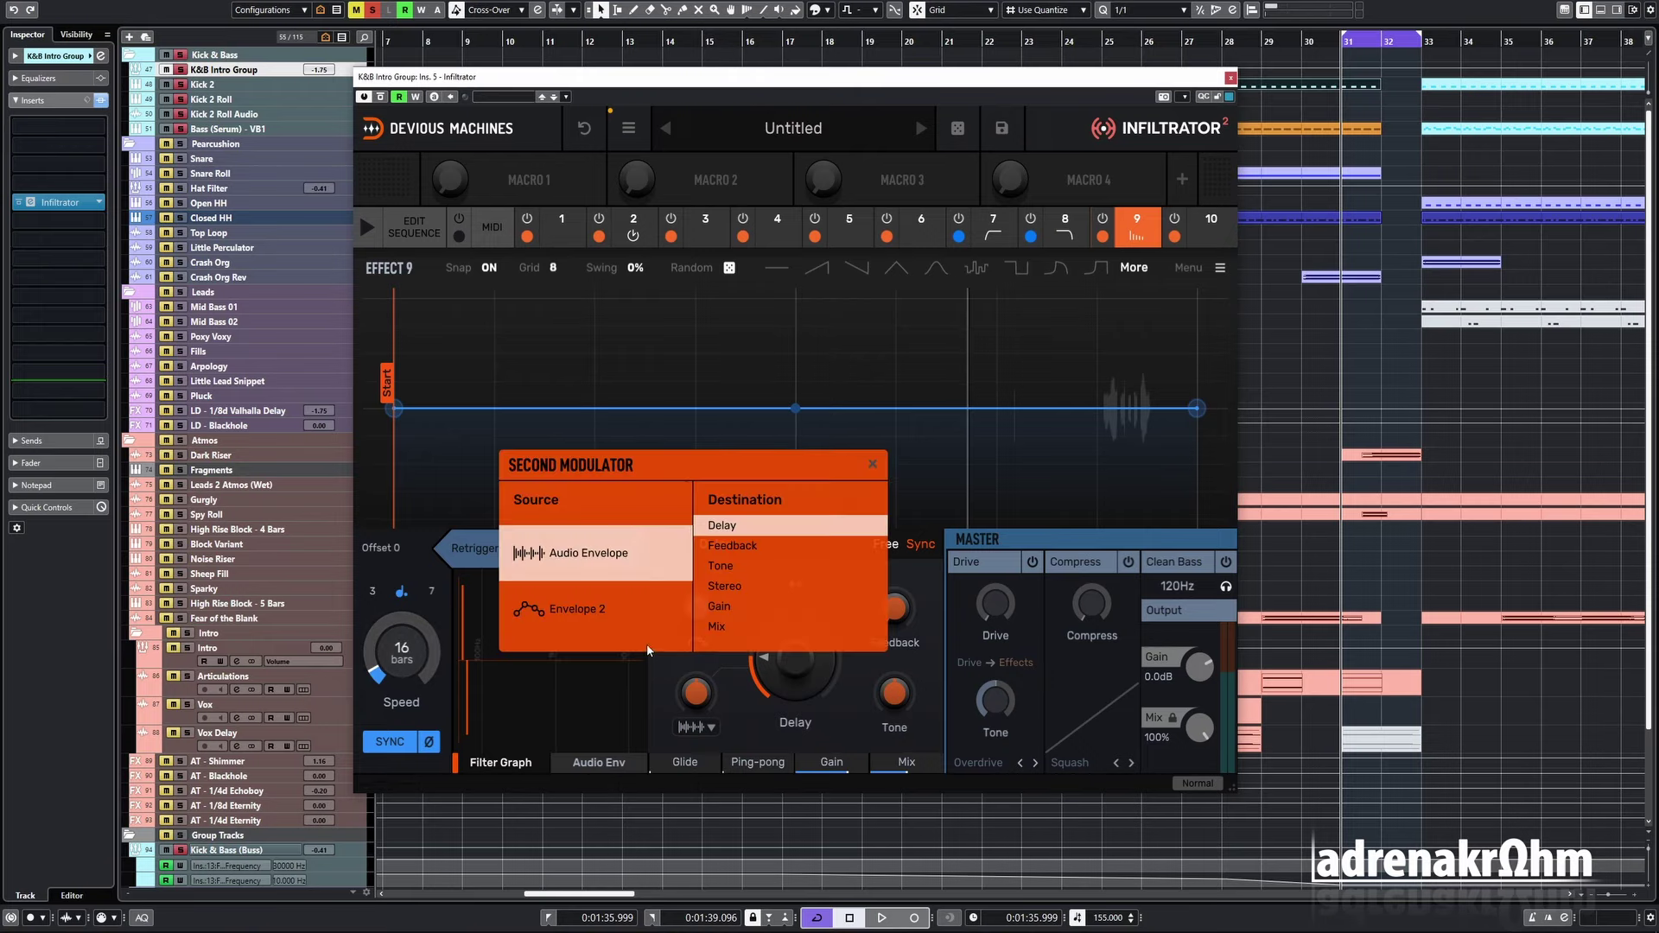
left_click(628, 619)
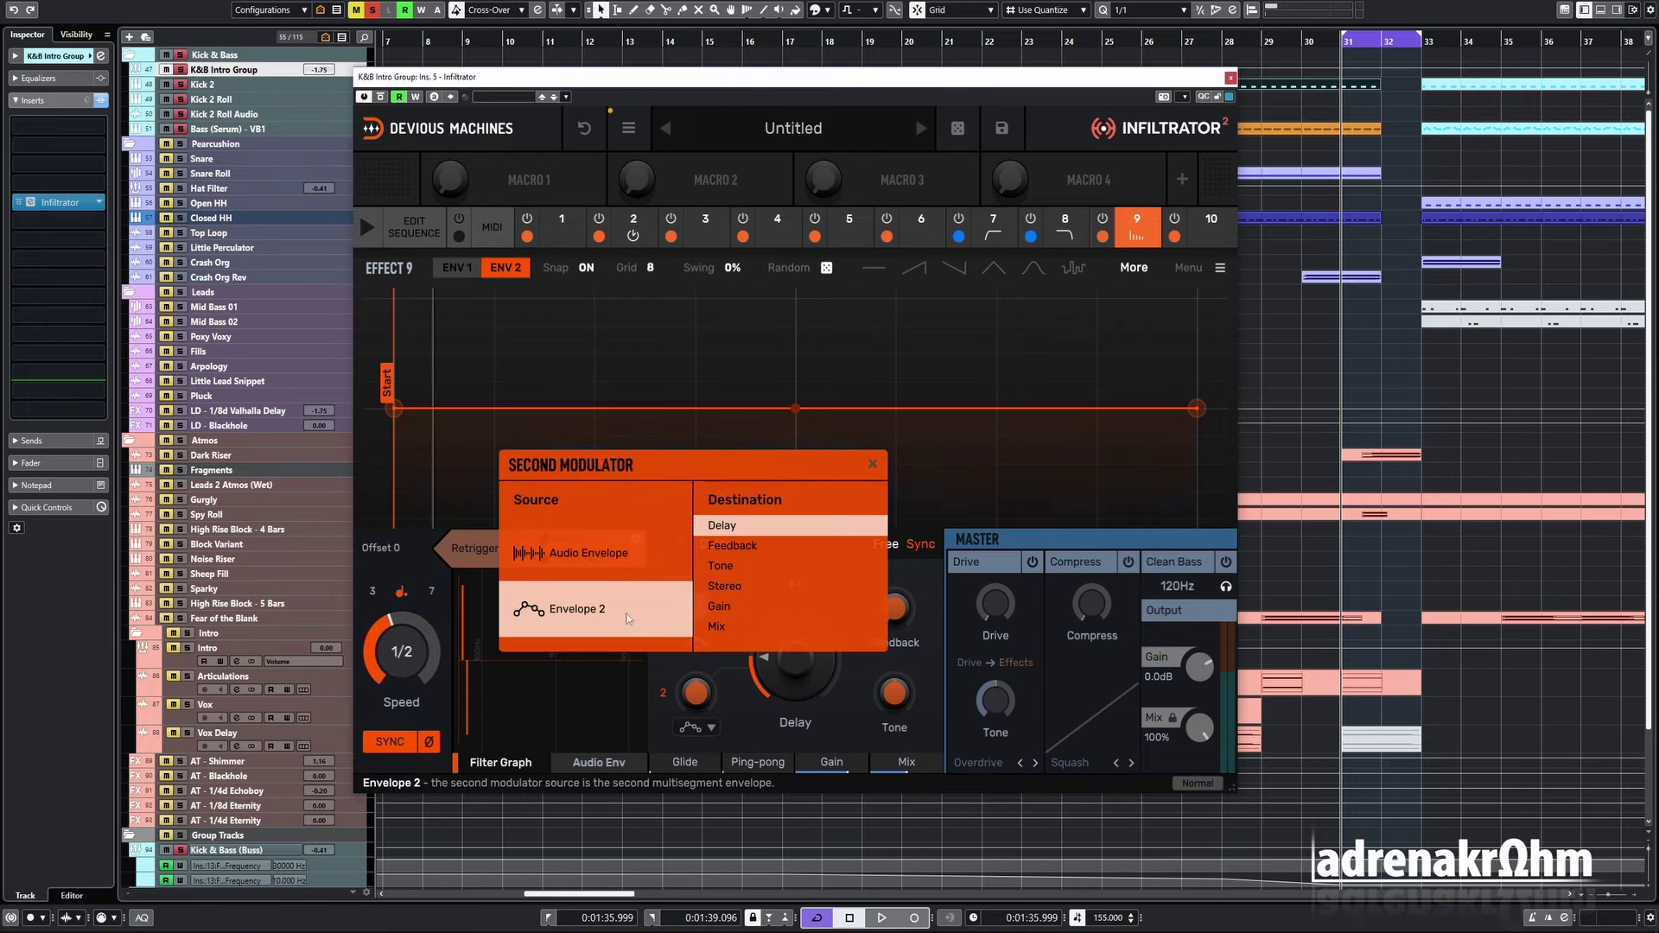
left_click(757, 634)
left_click_drag(402, 652, 402, 622)
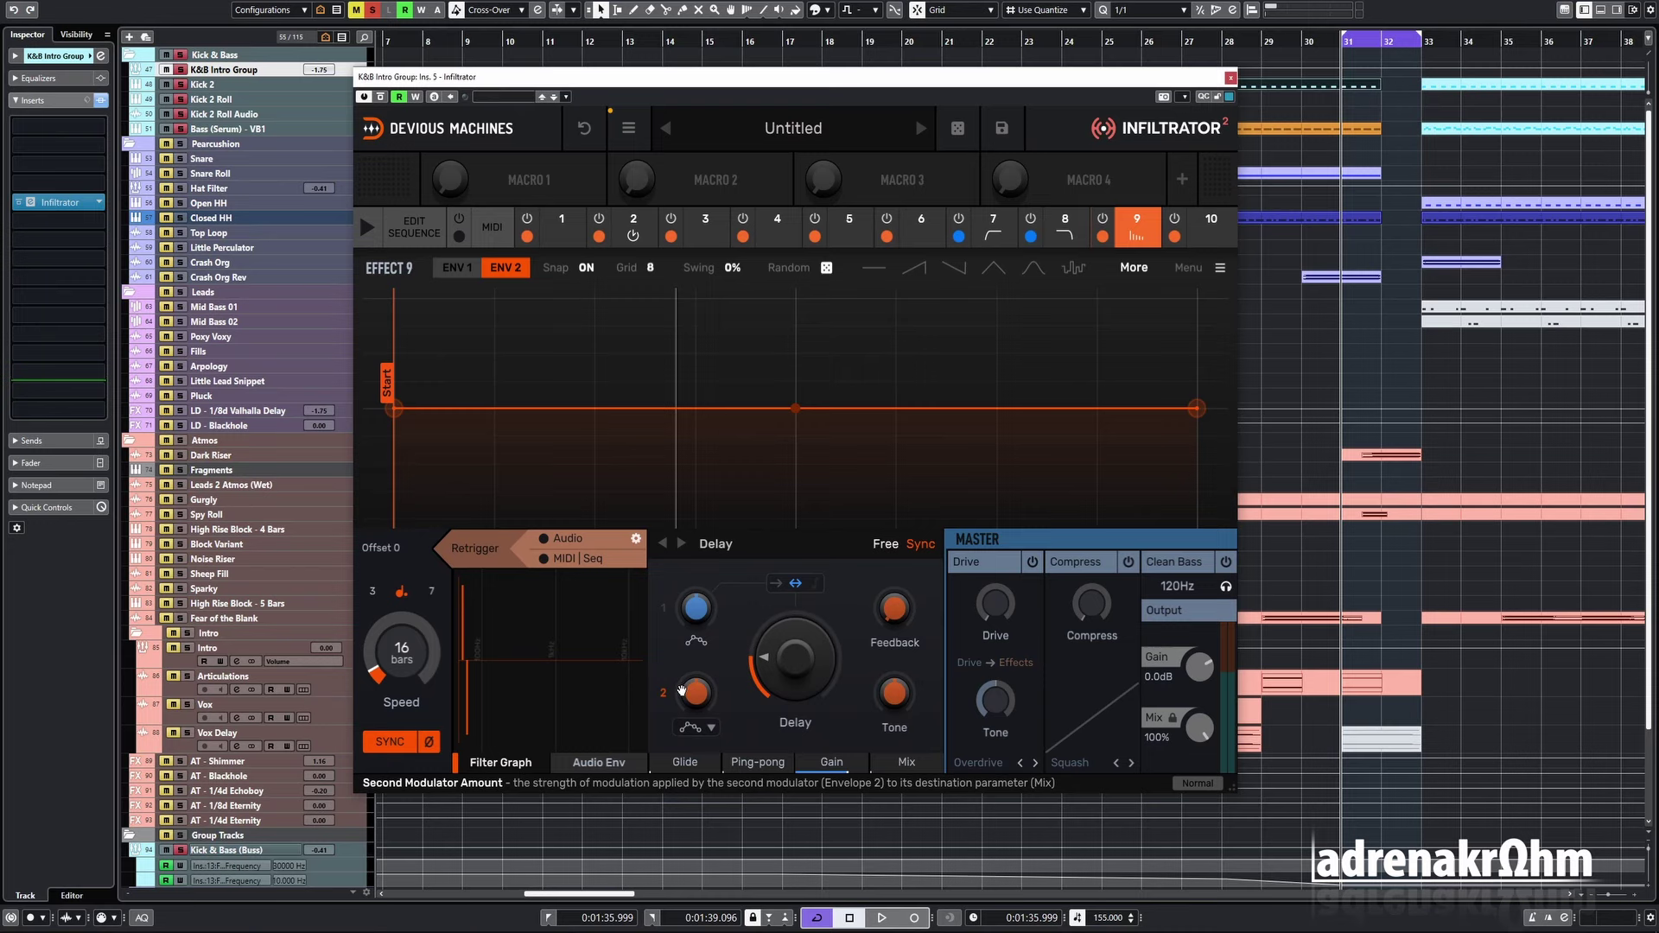
- Set the ENV 2 amount to 18% and shape it to hold at zero, then ramp to a late plateau
left_click_drag(696, 691, 695, 678)
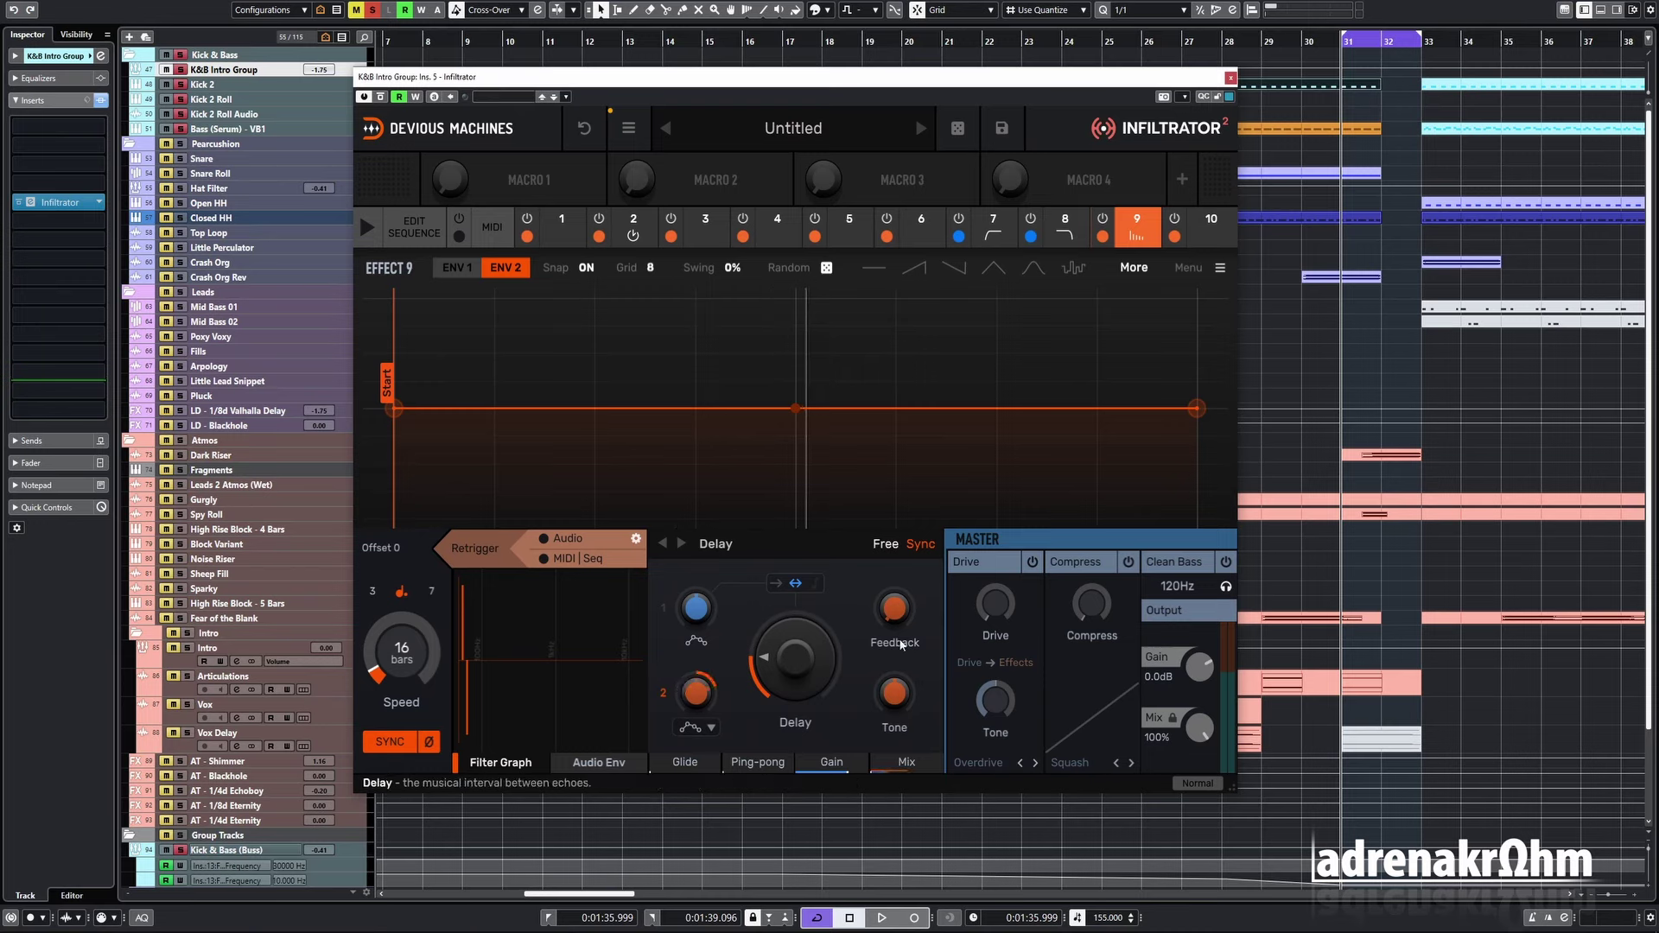
double_click(1144, 410)
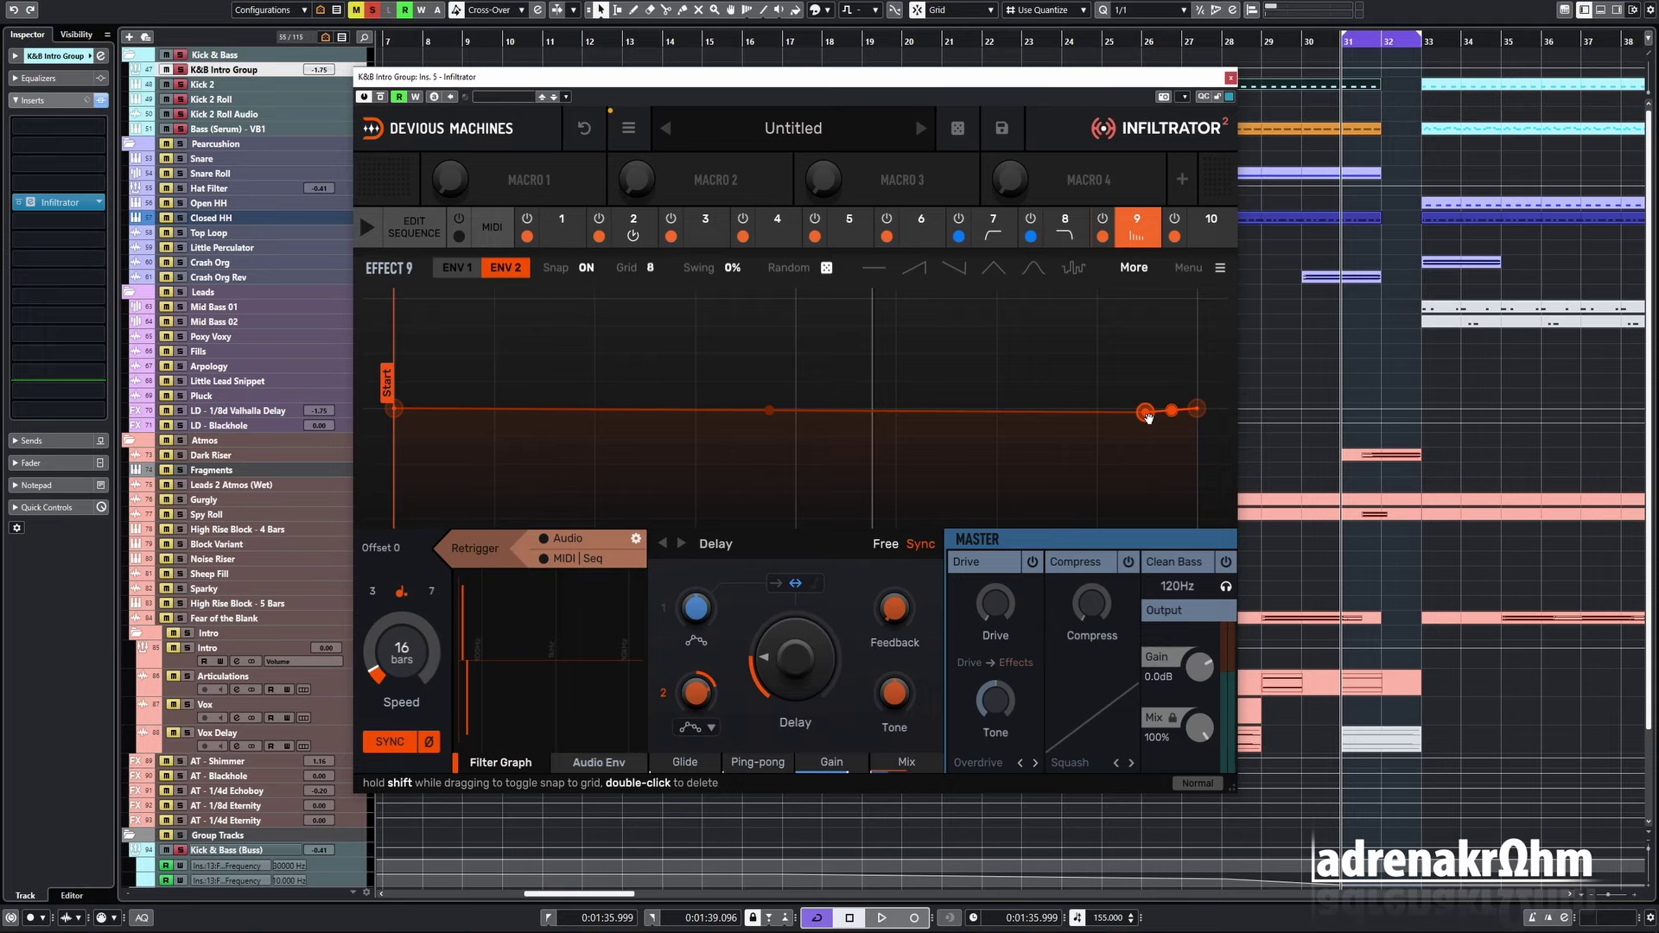
left_click_drag(1144, 409, 1097, 299)
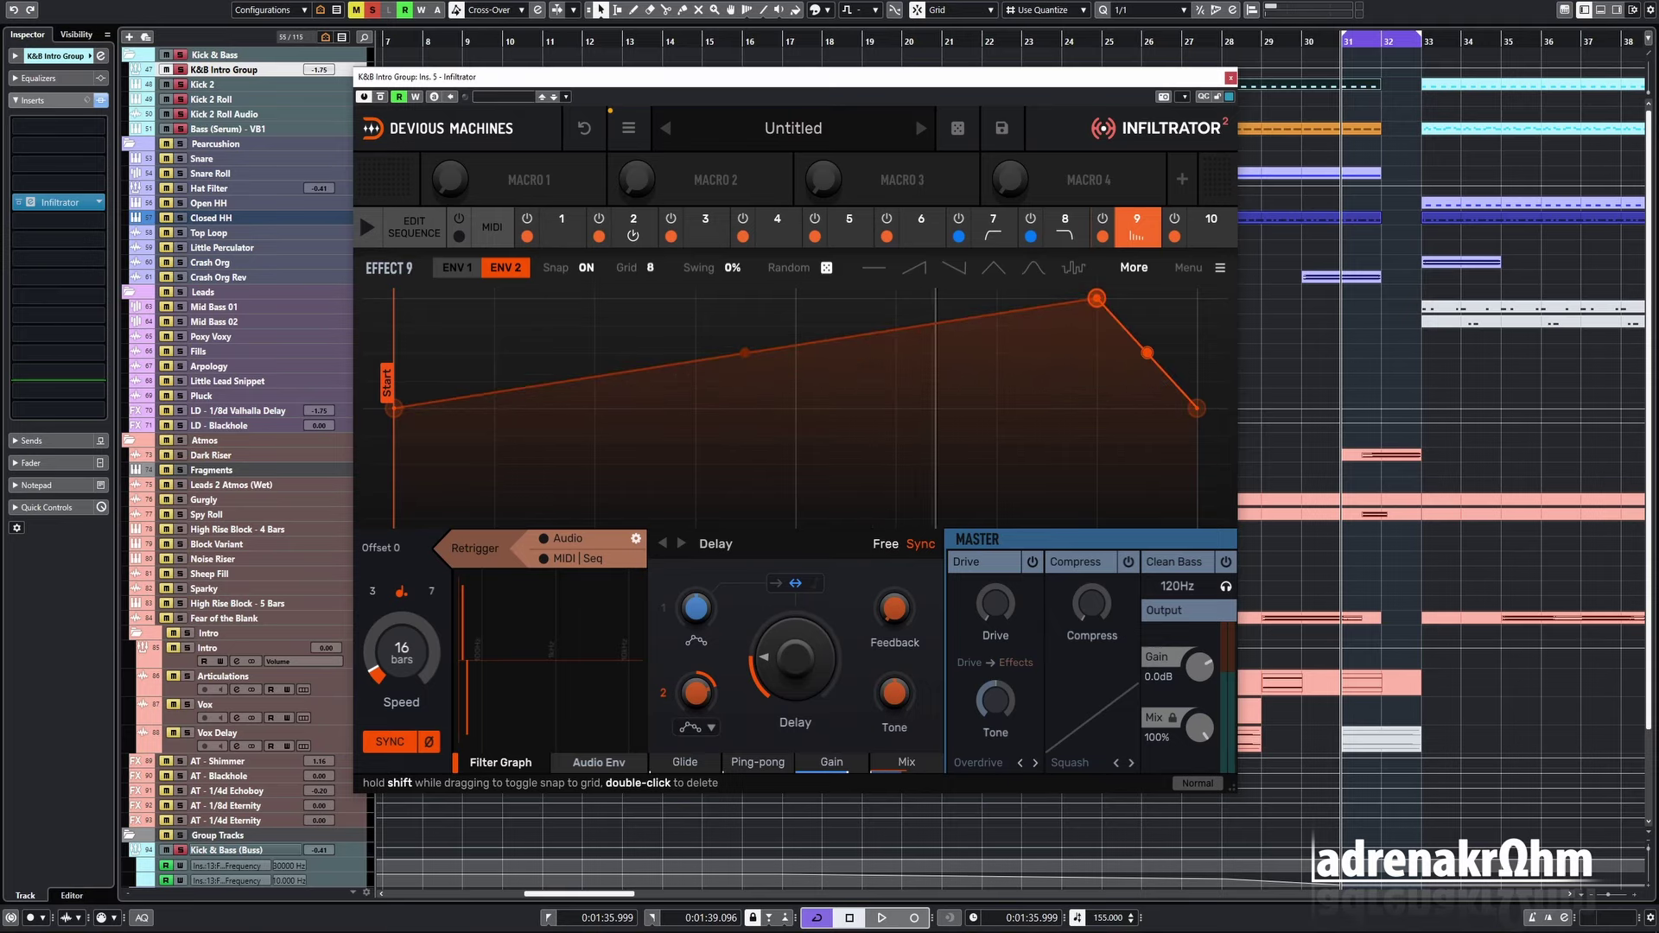
left_click_drag(394, 408, 394, 519)
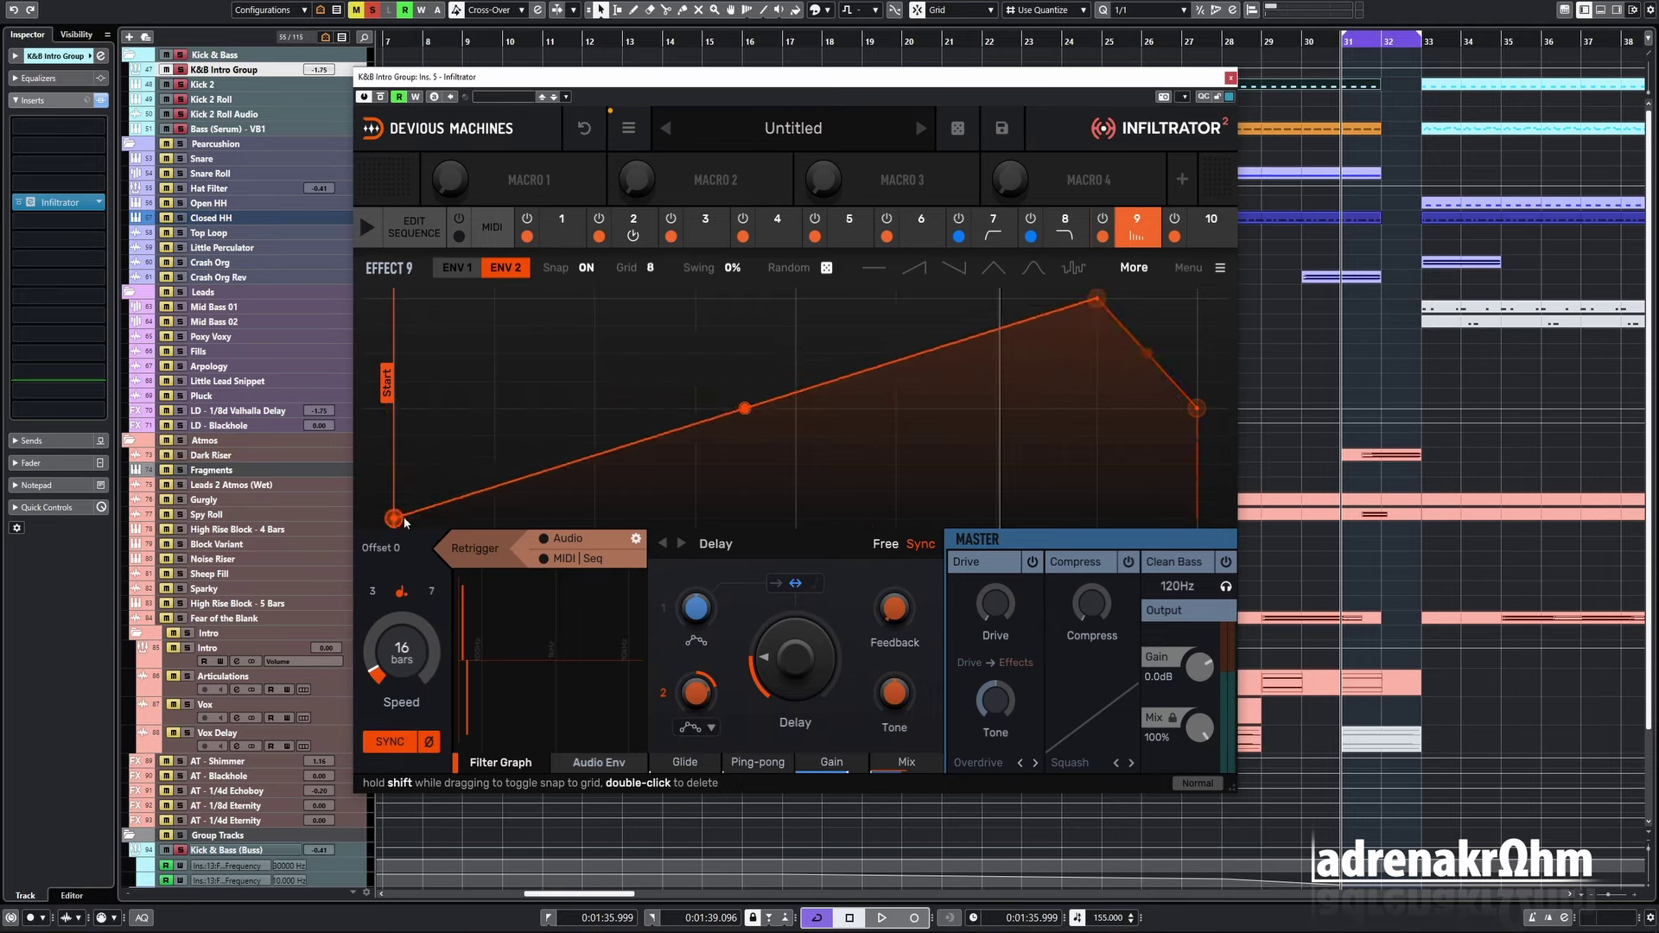
double_click(980, 336)
left_click_drag(980, 335, 1041, 519)
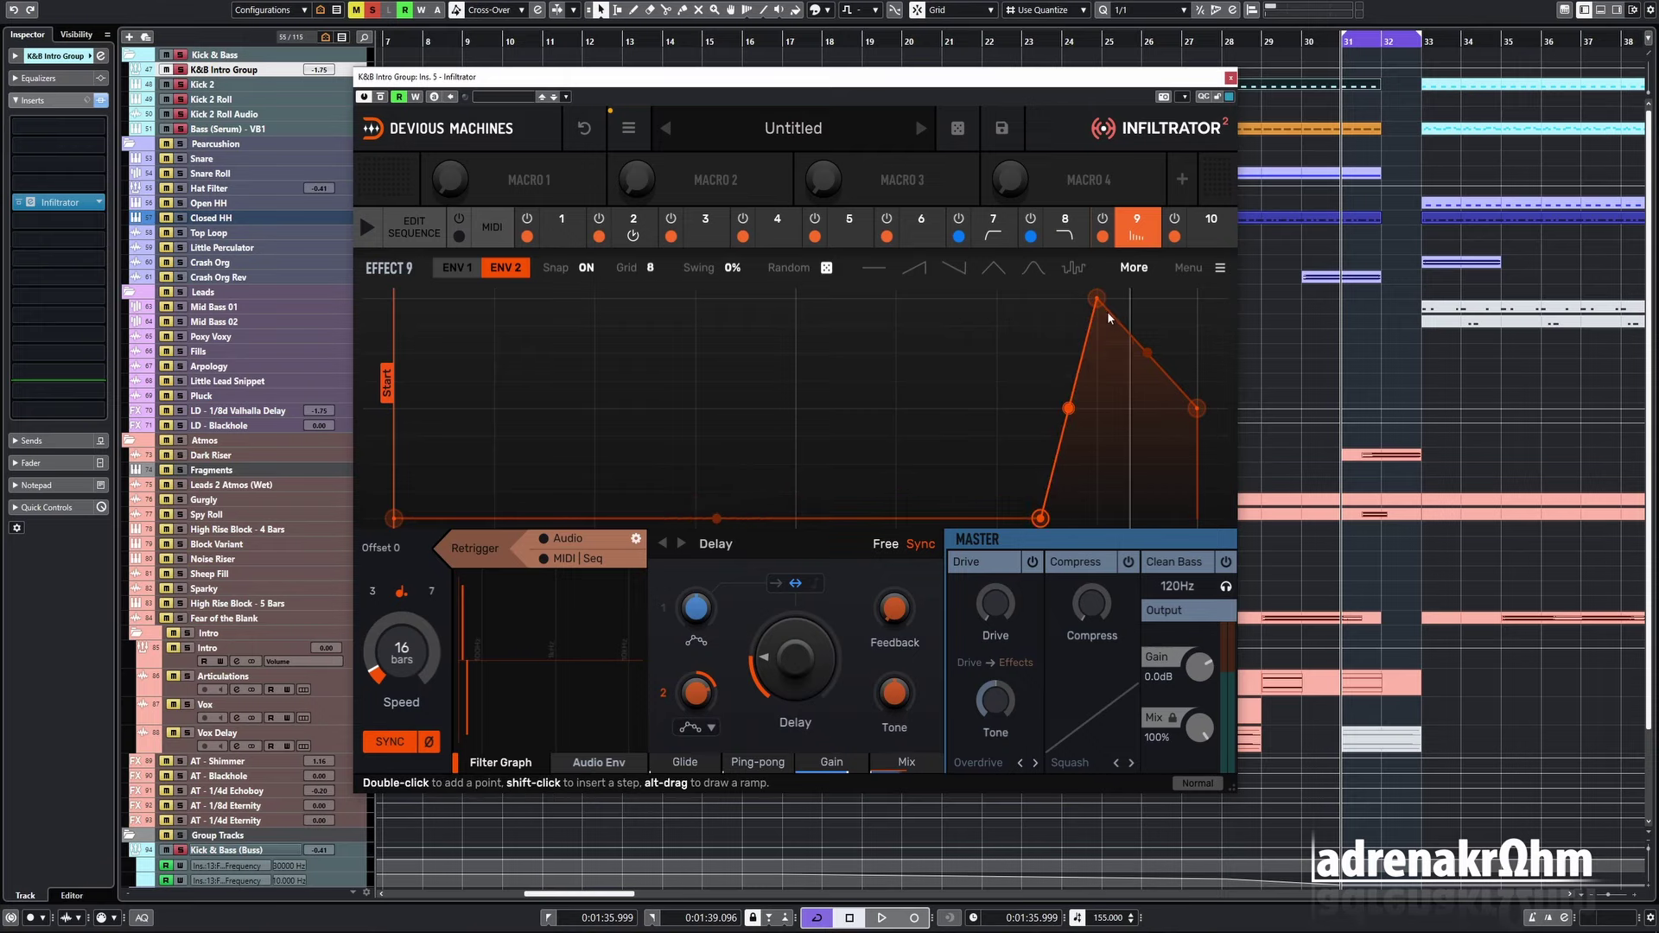
left_click_drag(1197, 408, 1154, 299)
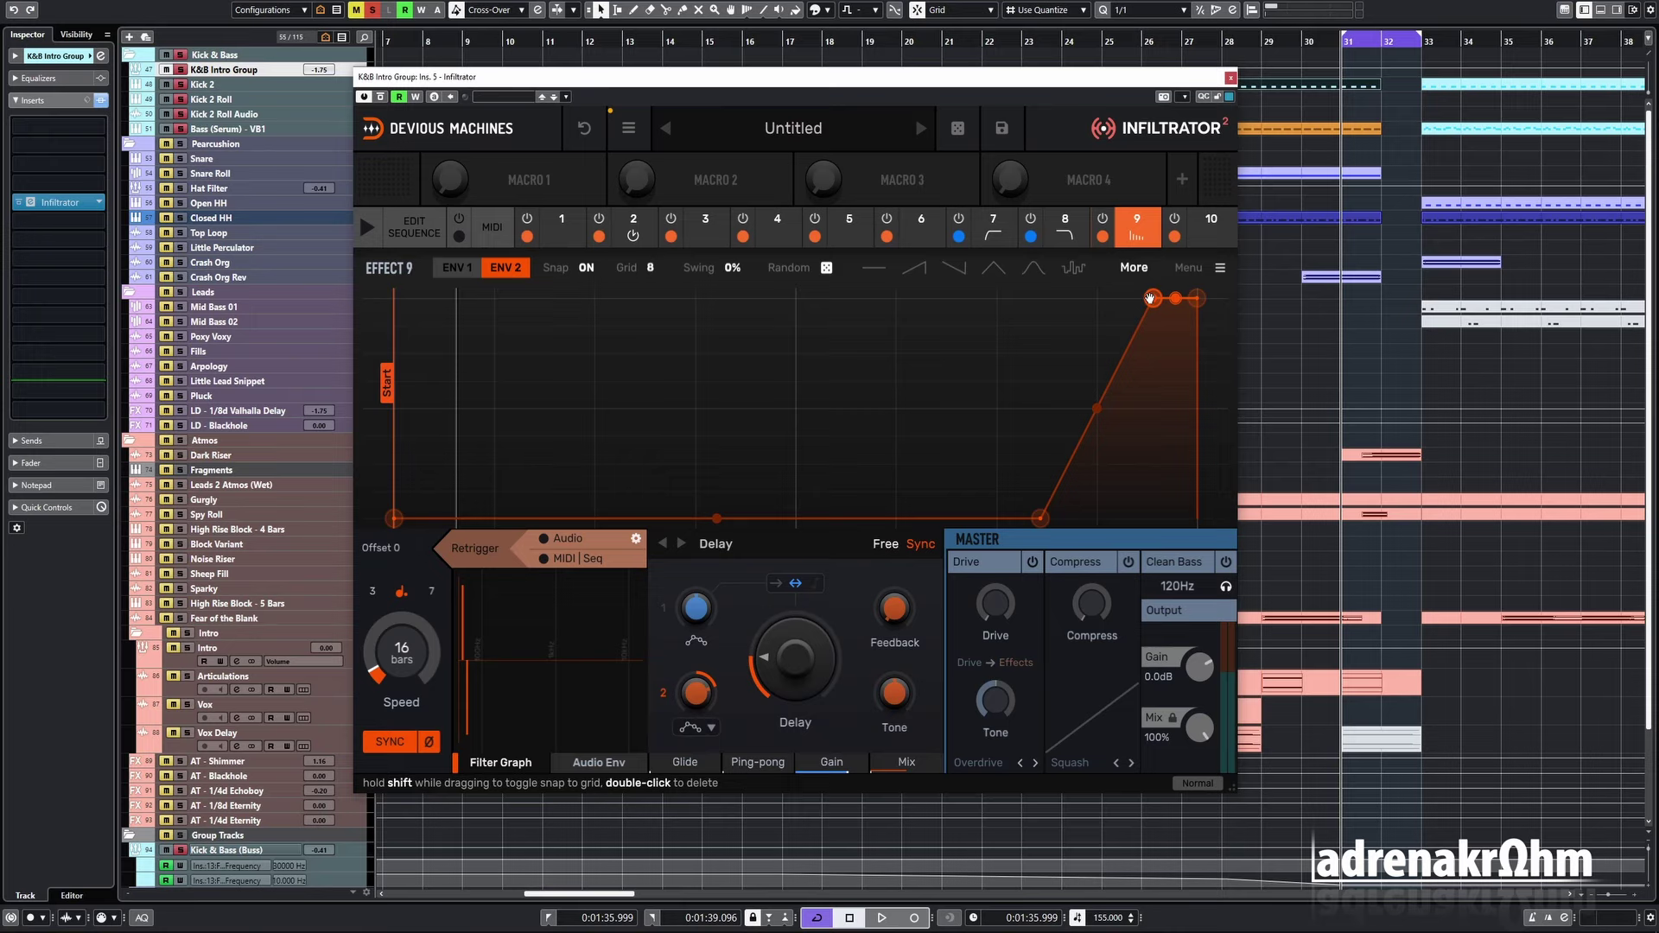
left_click_drag(1154, 298, 1096, 299)
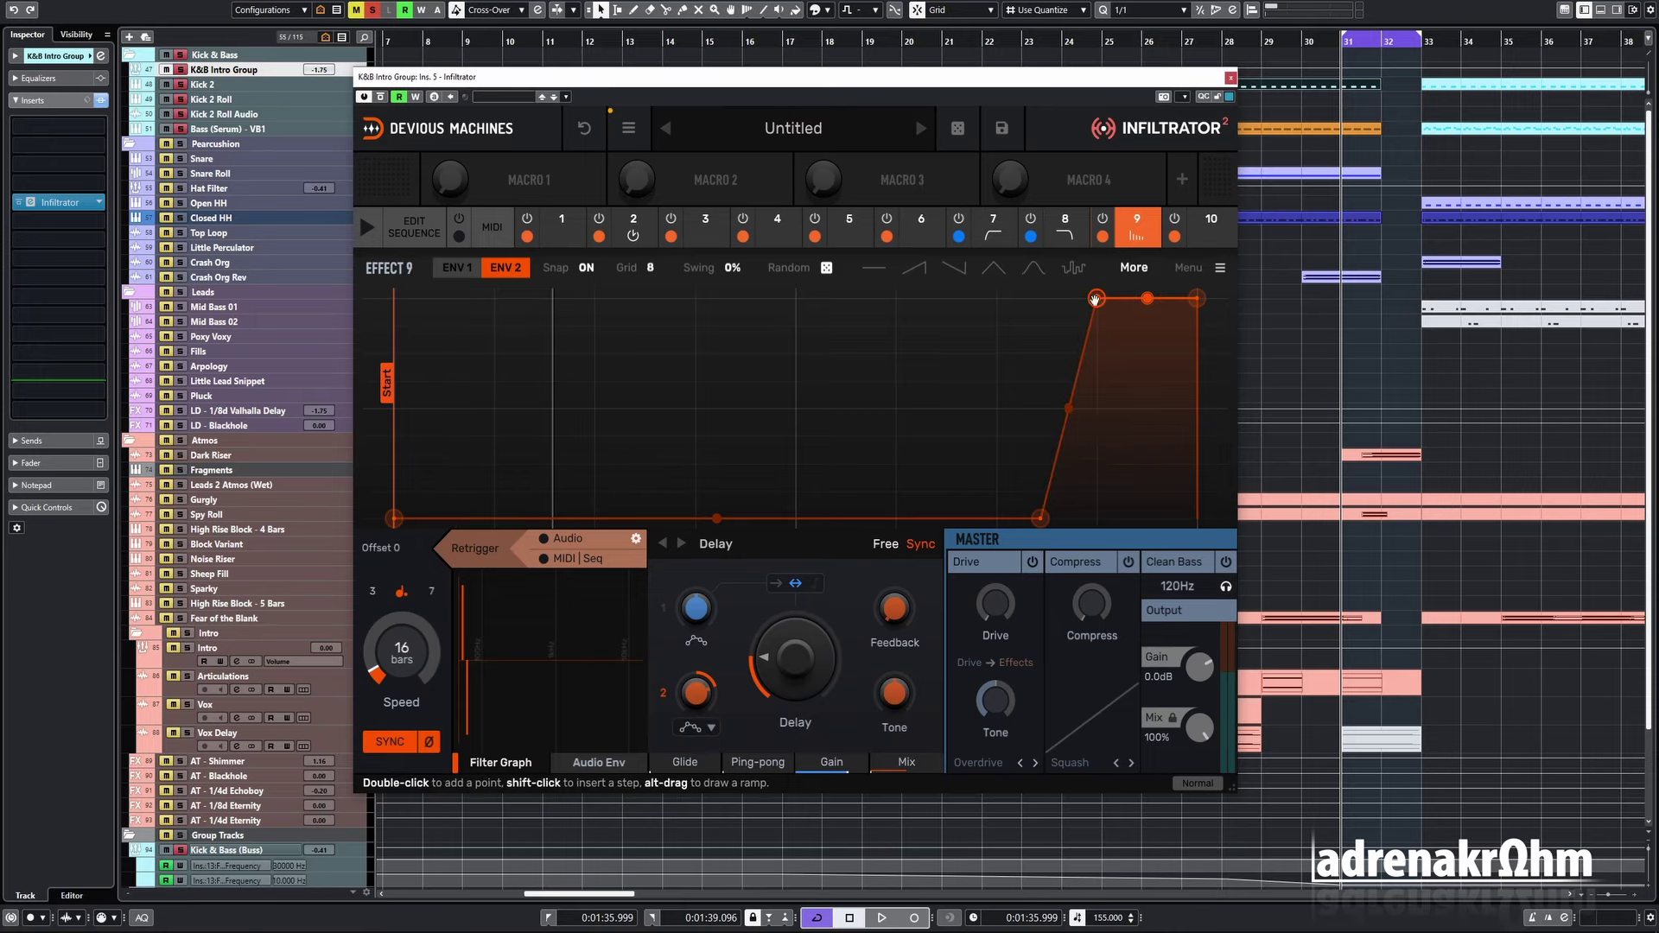
left_click_drag(1041, 519, 997, 518)
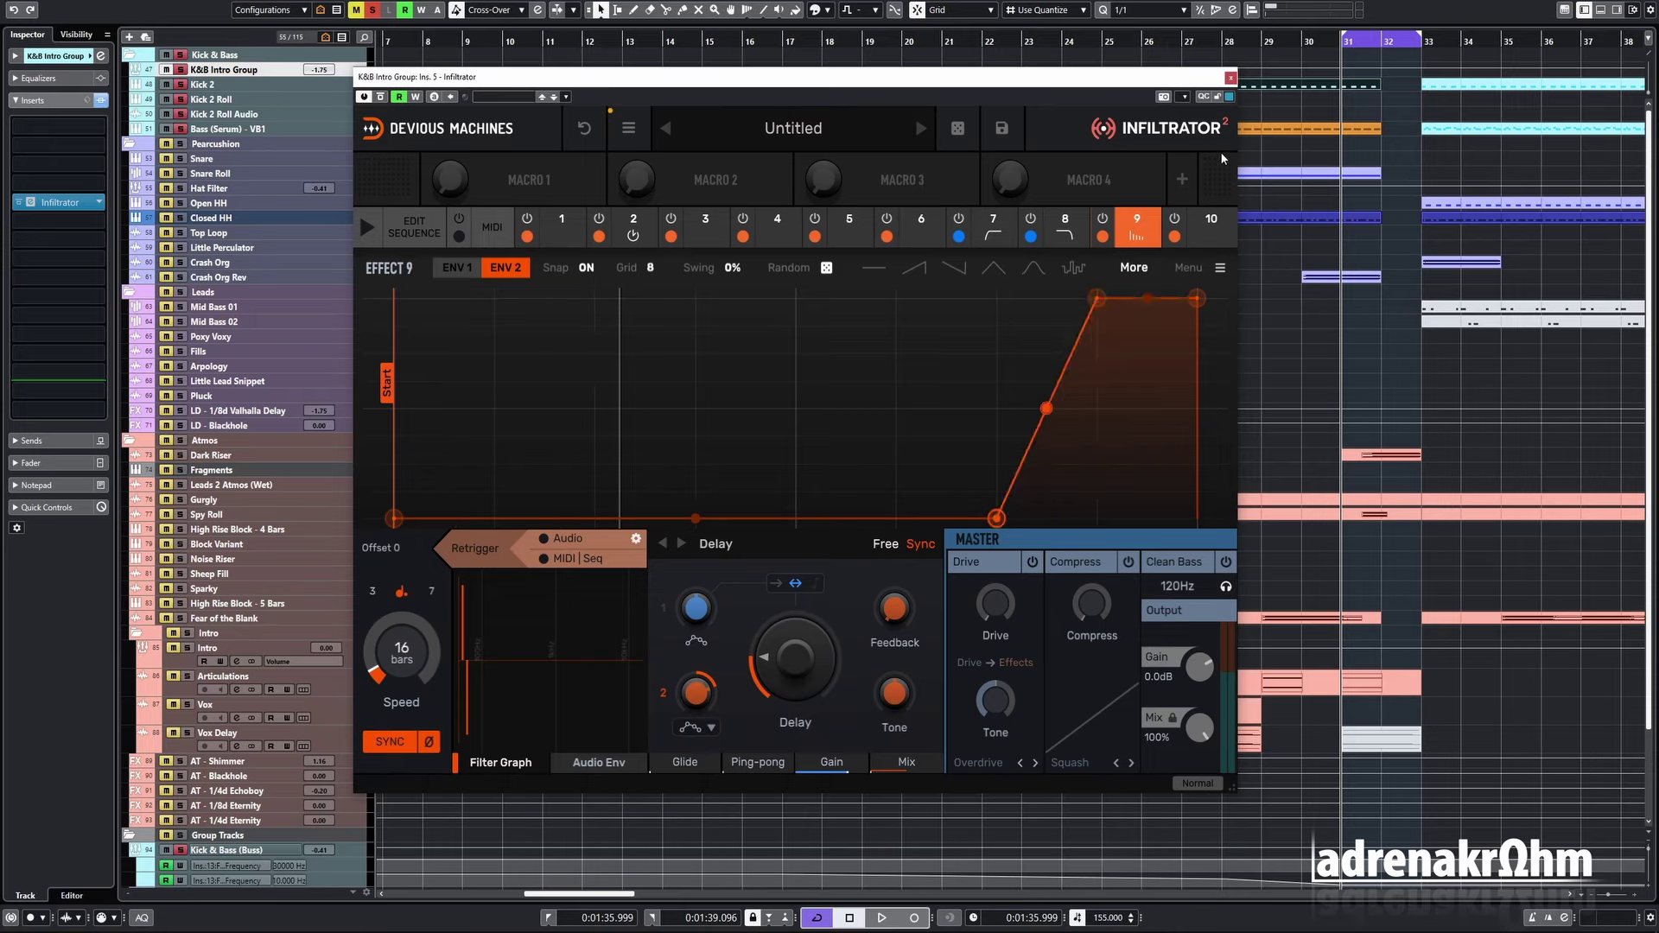
- Audition the delay sweep and lengthen the Delay time to 1/12
key("space")
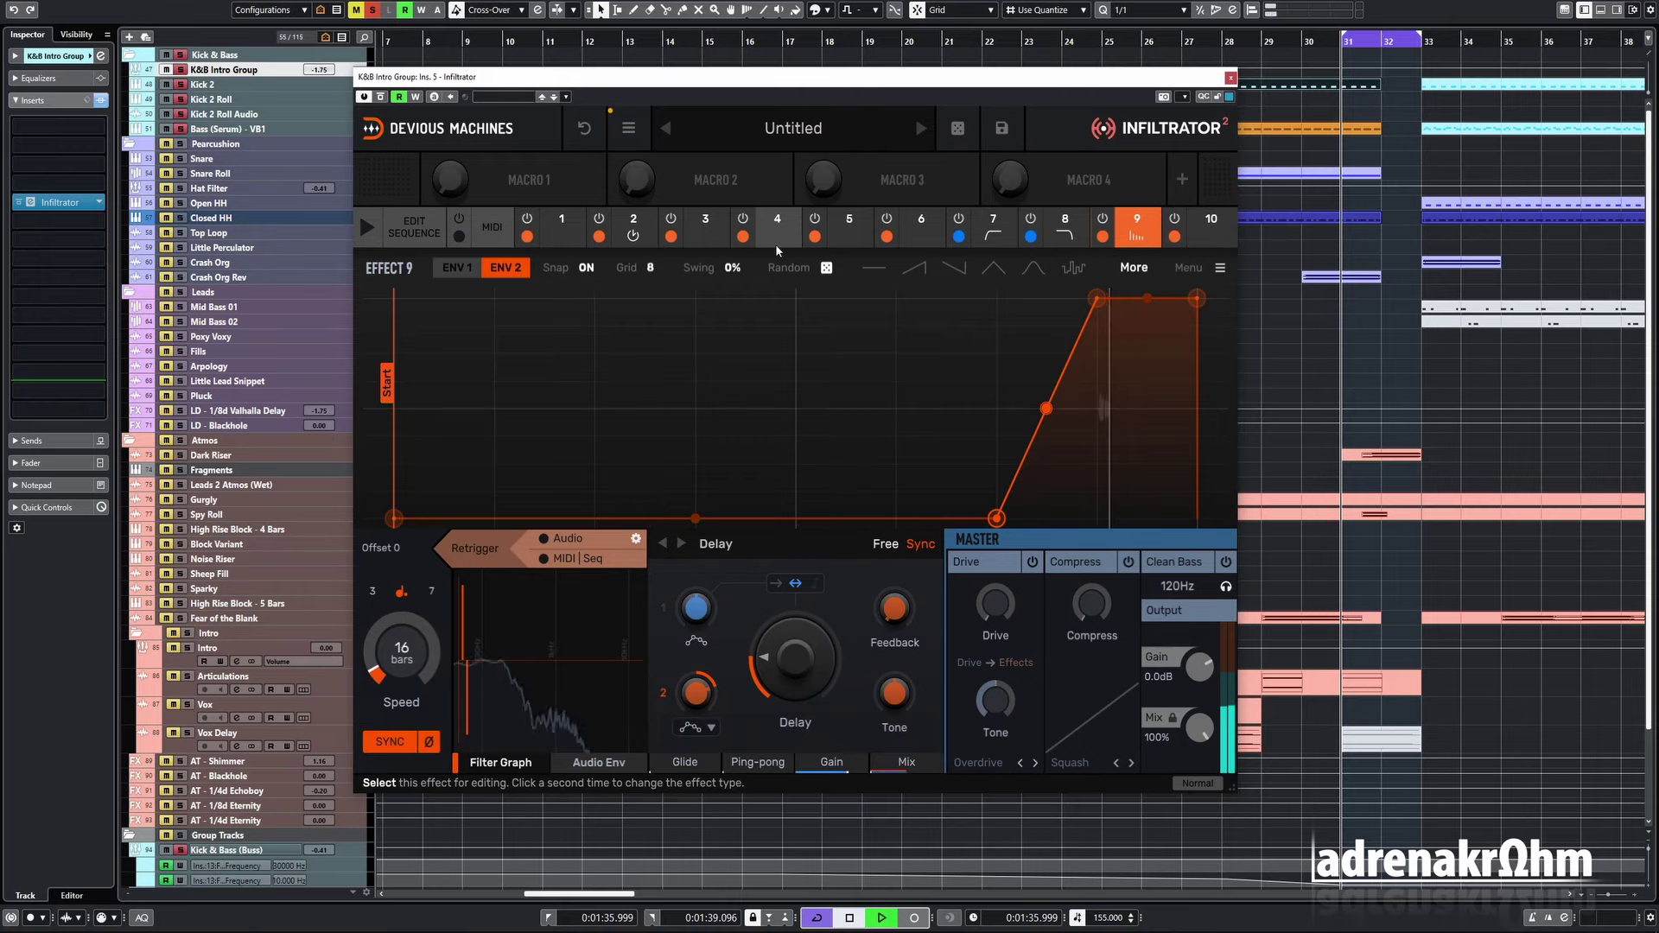
mouse_move(825, 268)
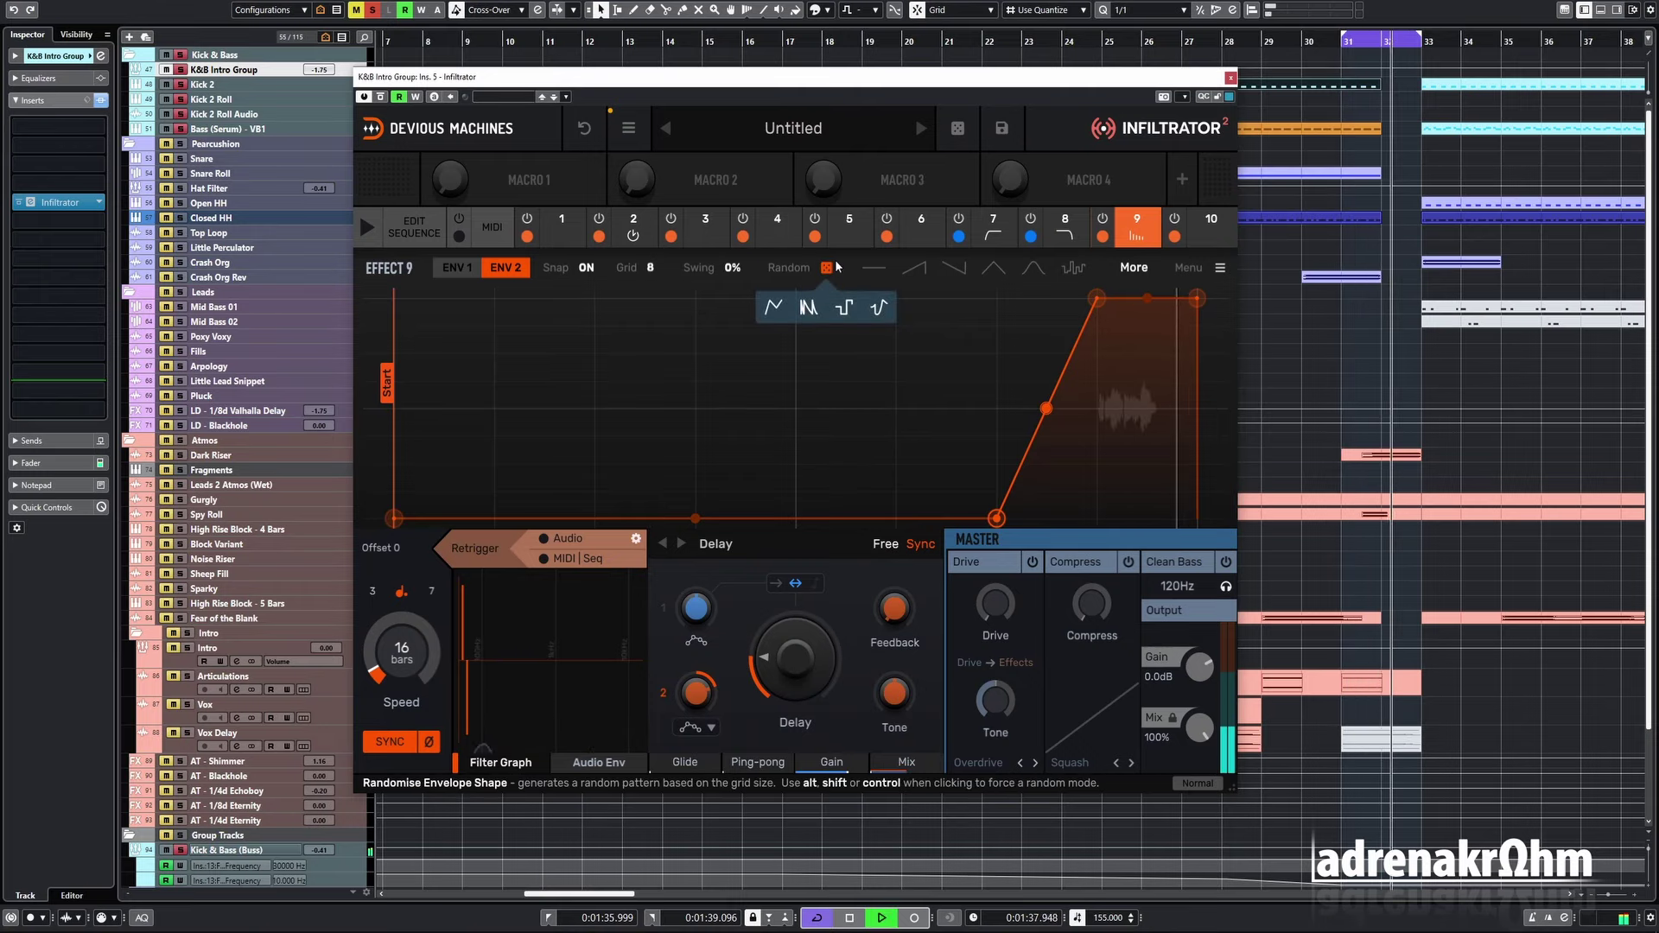
key("space")
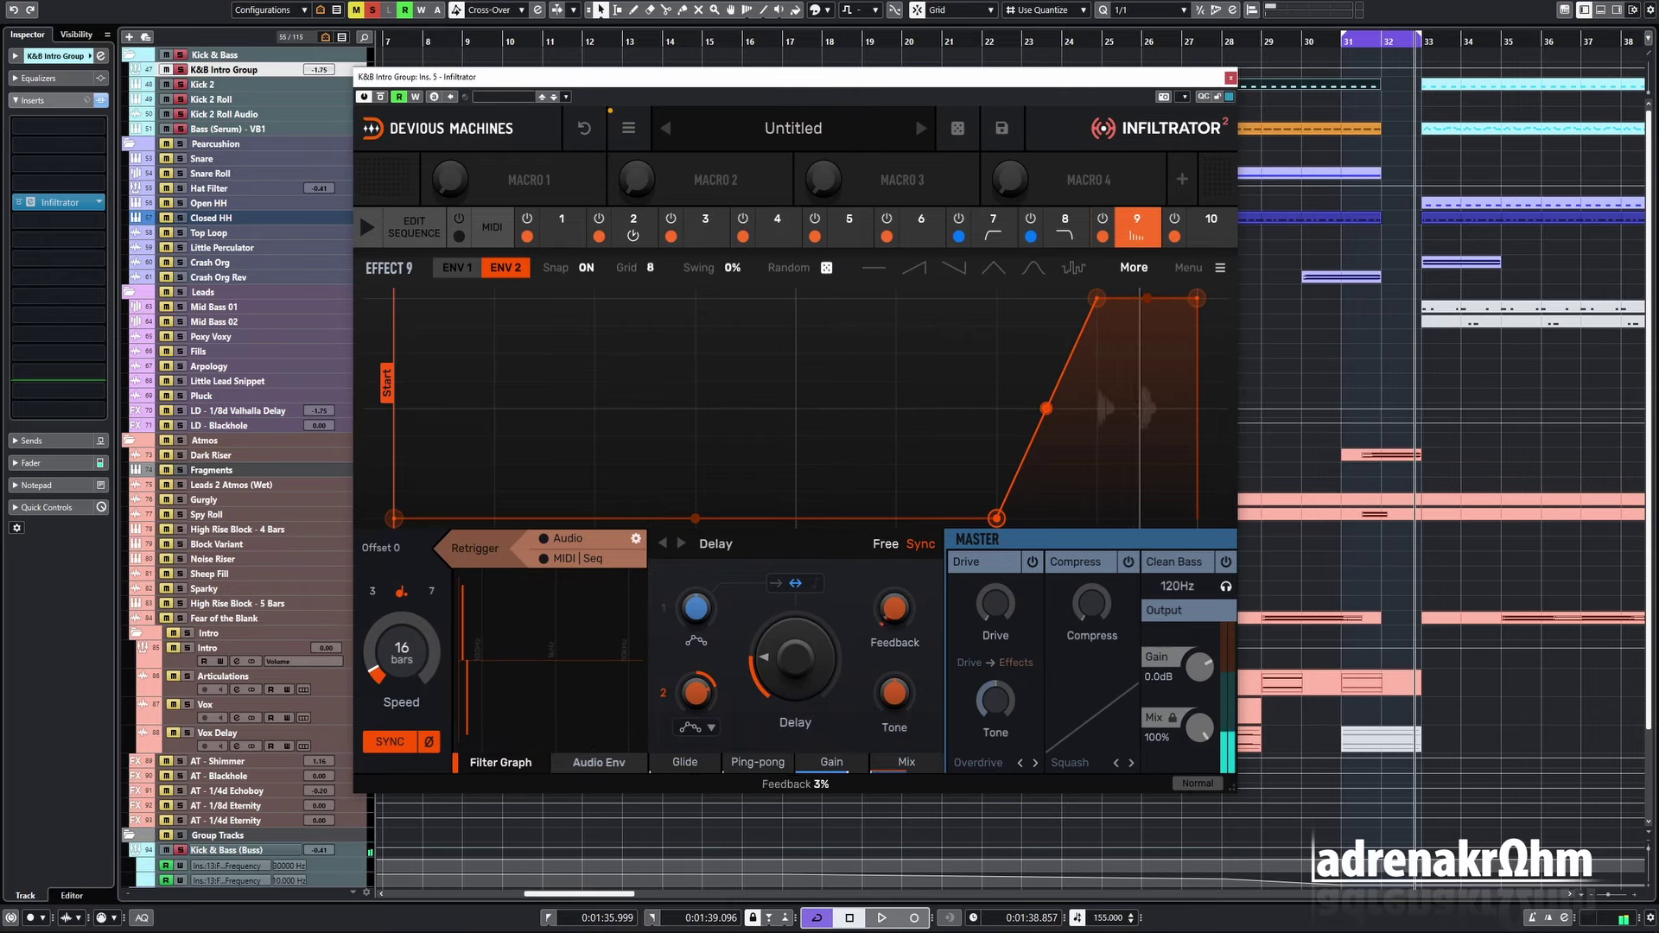
key("space")
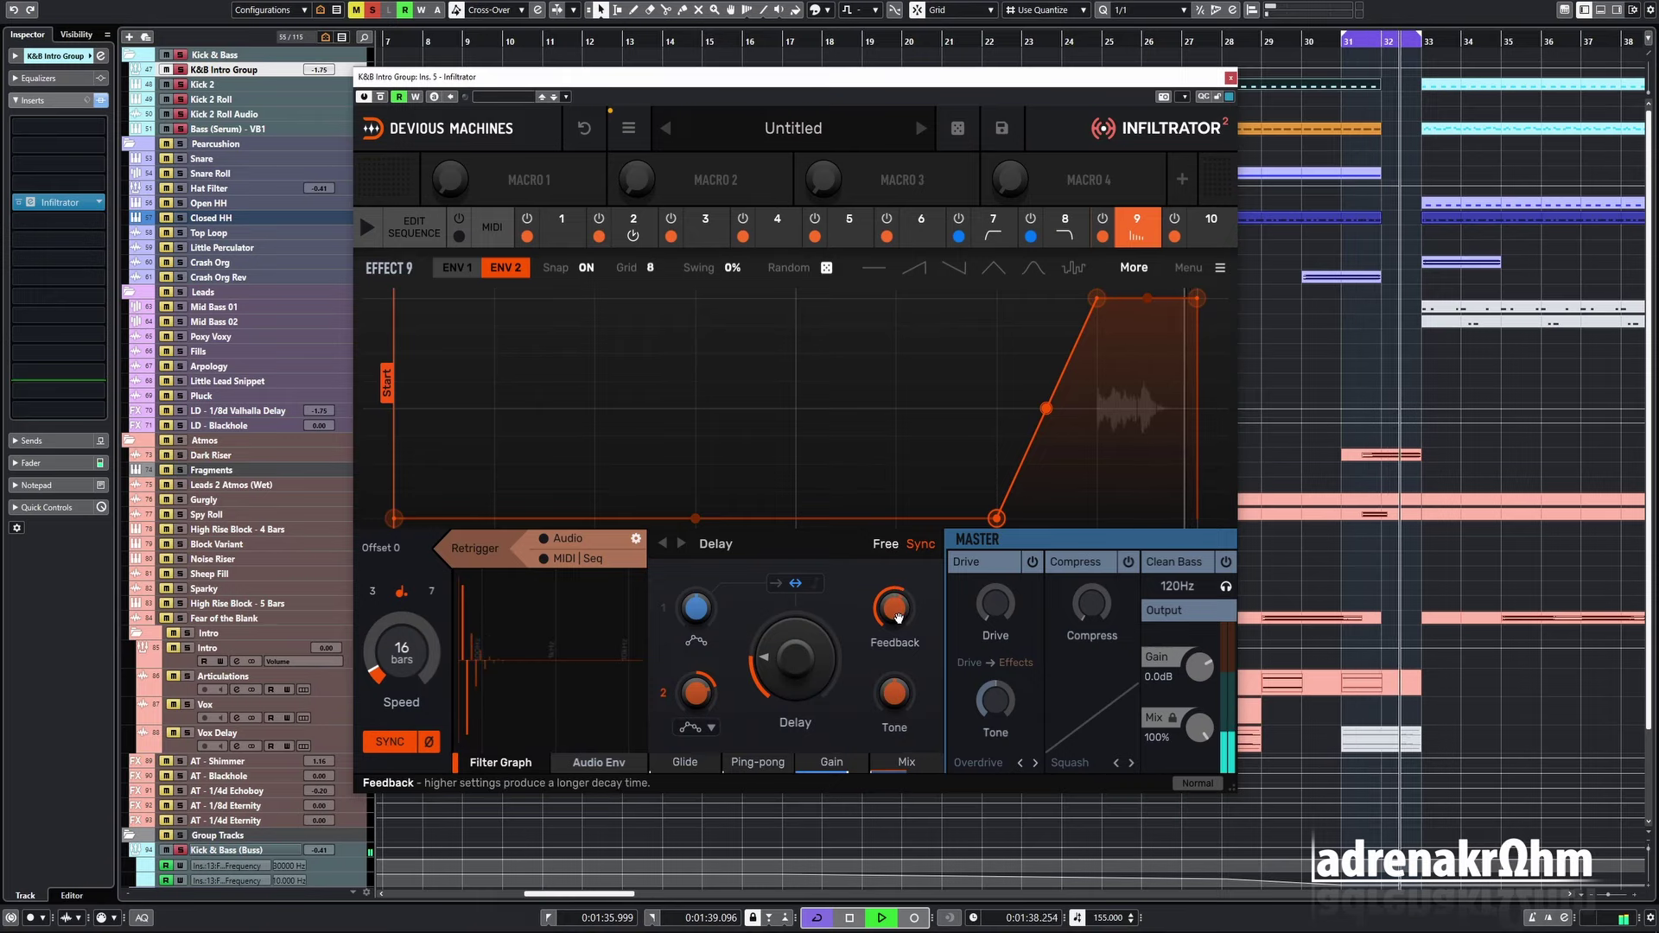
left_click_drag(800, 661, 801, 640)
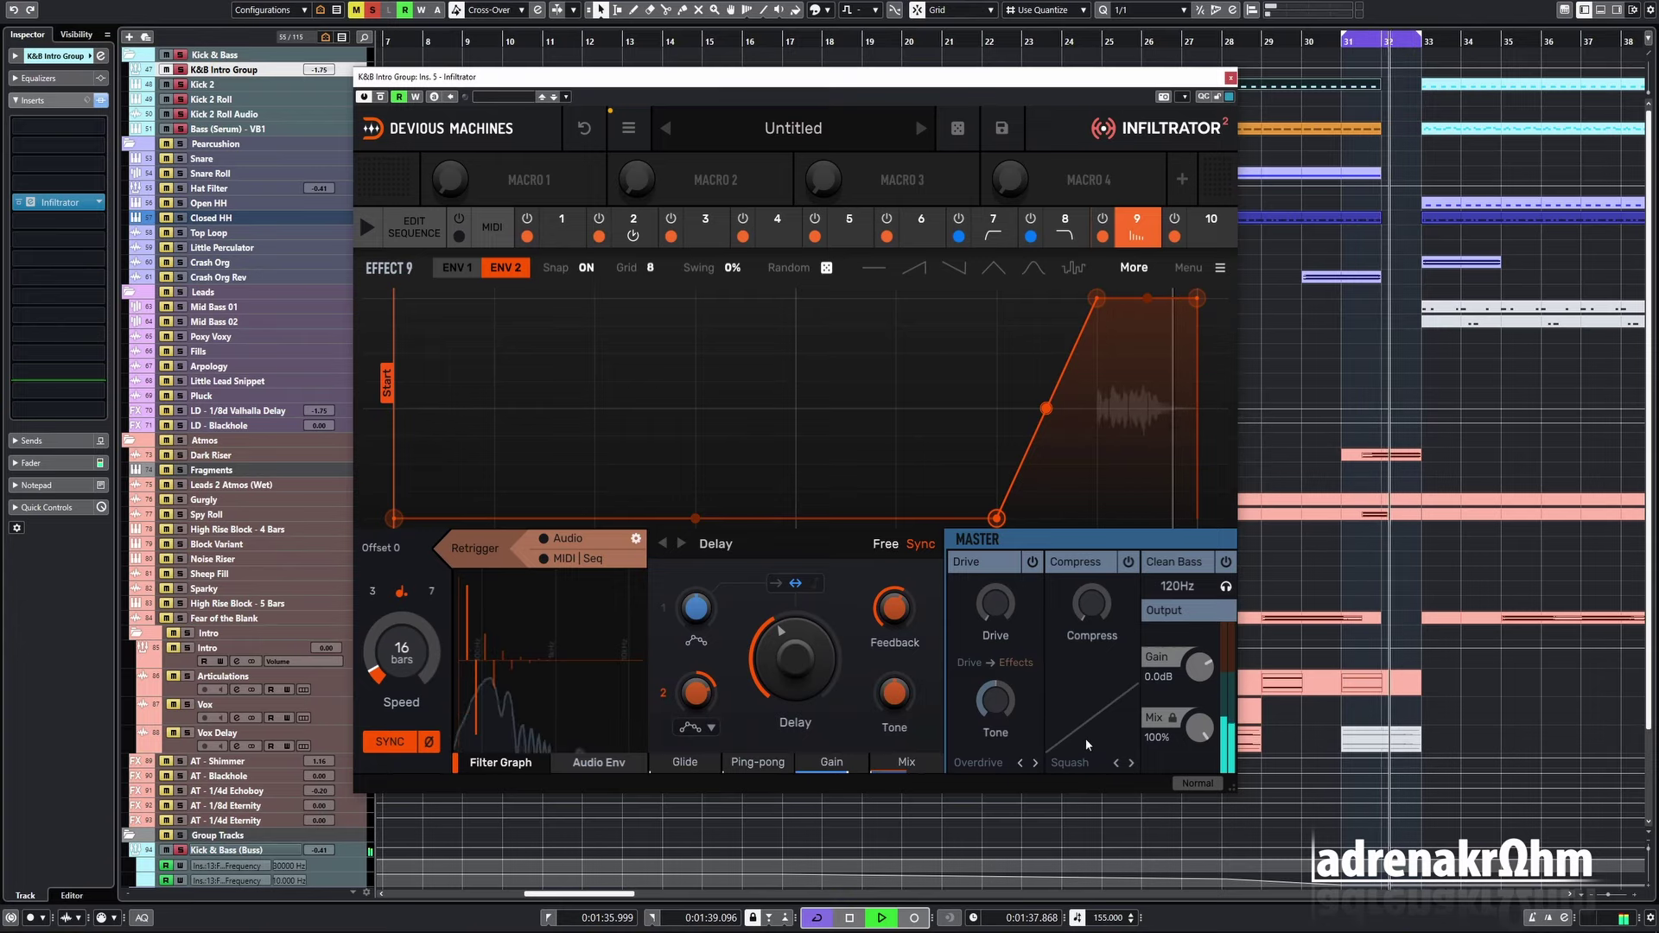
key("space")
- Make slot 10 a Reflect effect, routing Envelope 2 to its Mix with a 16-bar Speed
left_click(1212, 226)
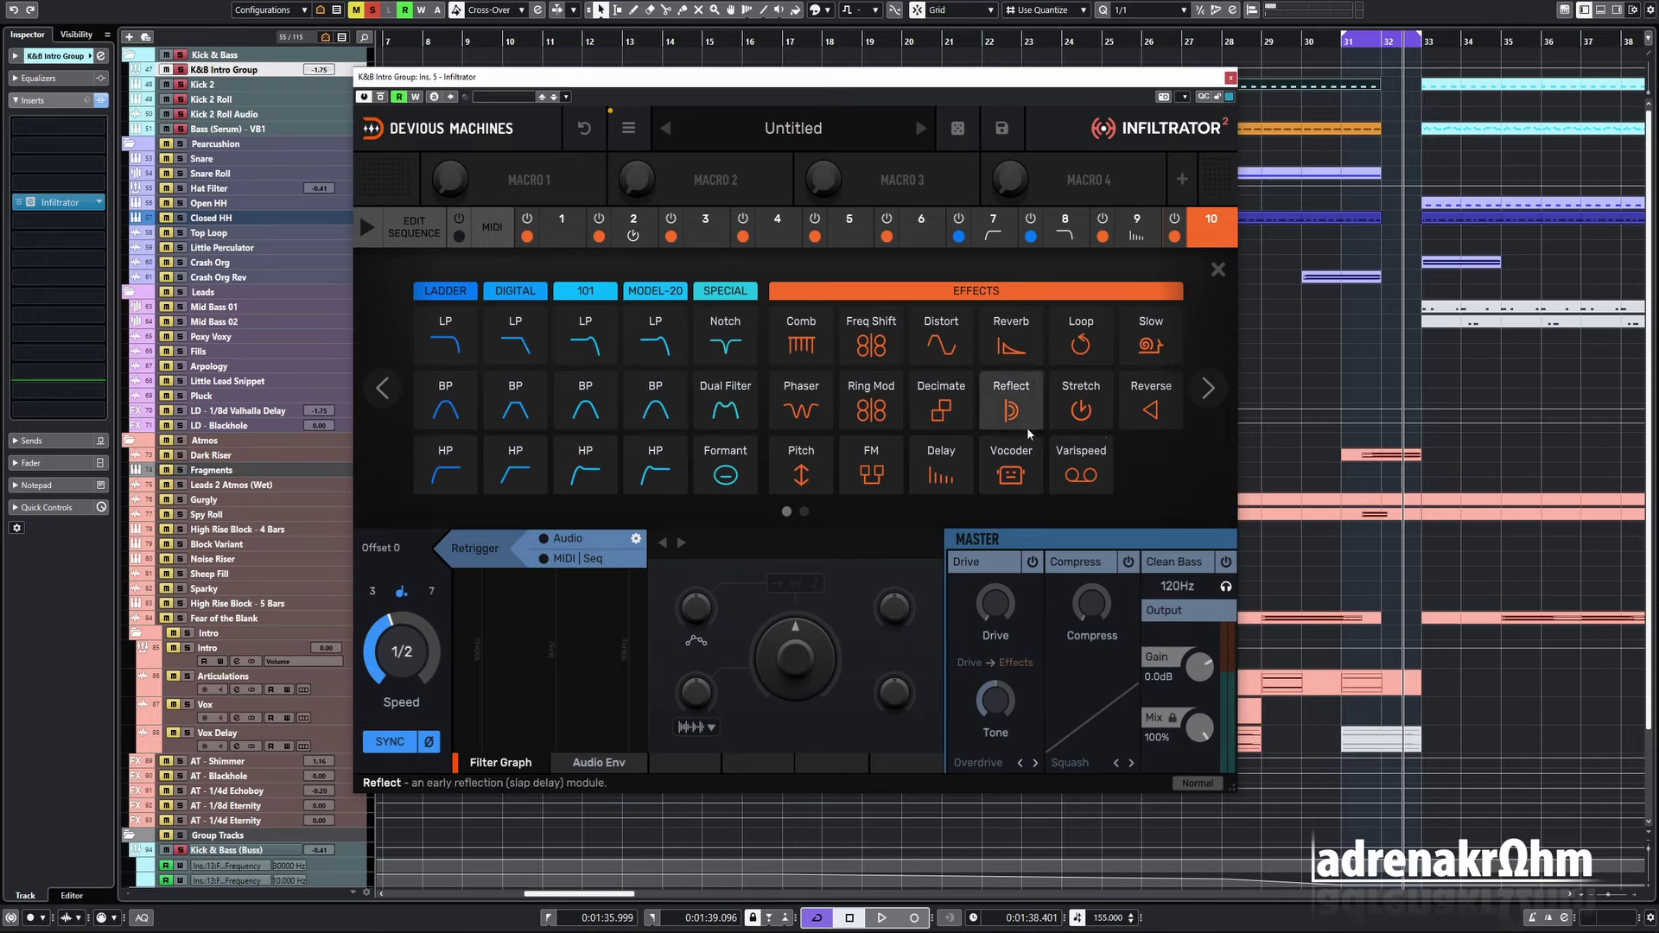
left_click(1013, 396)
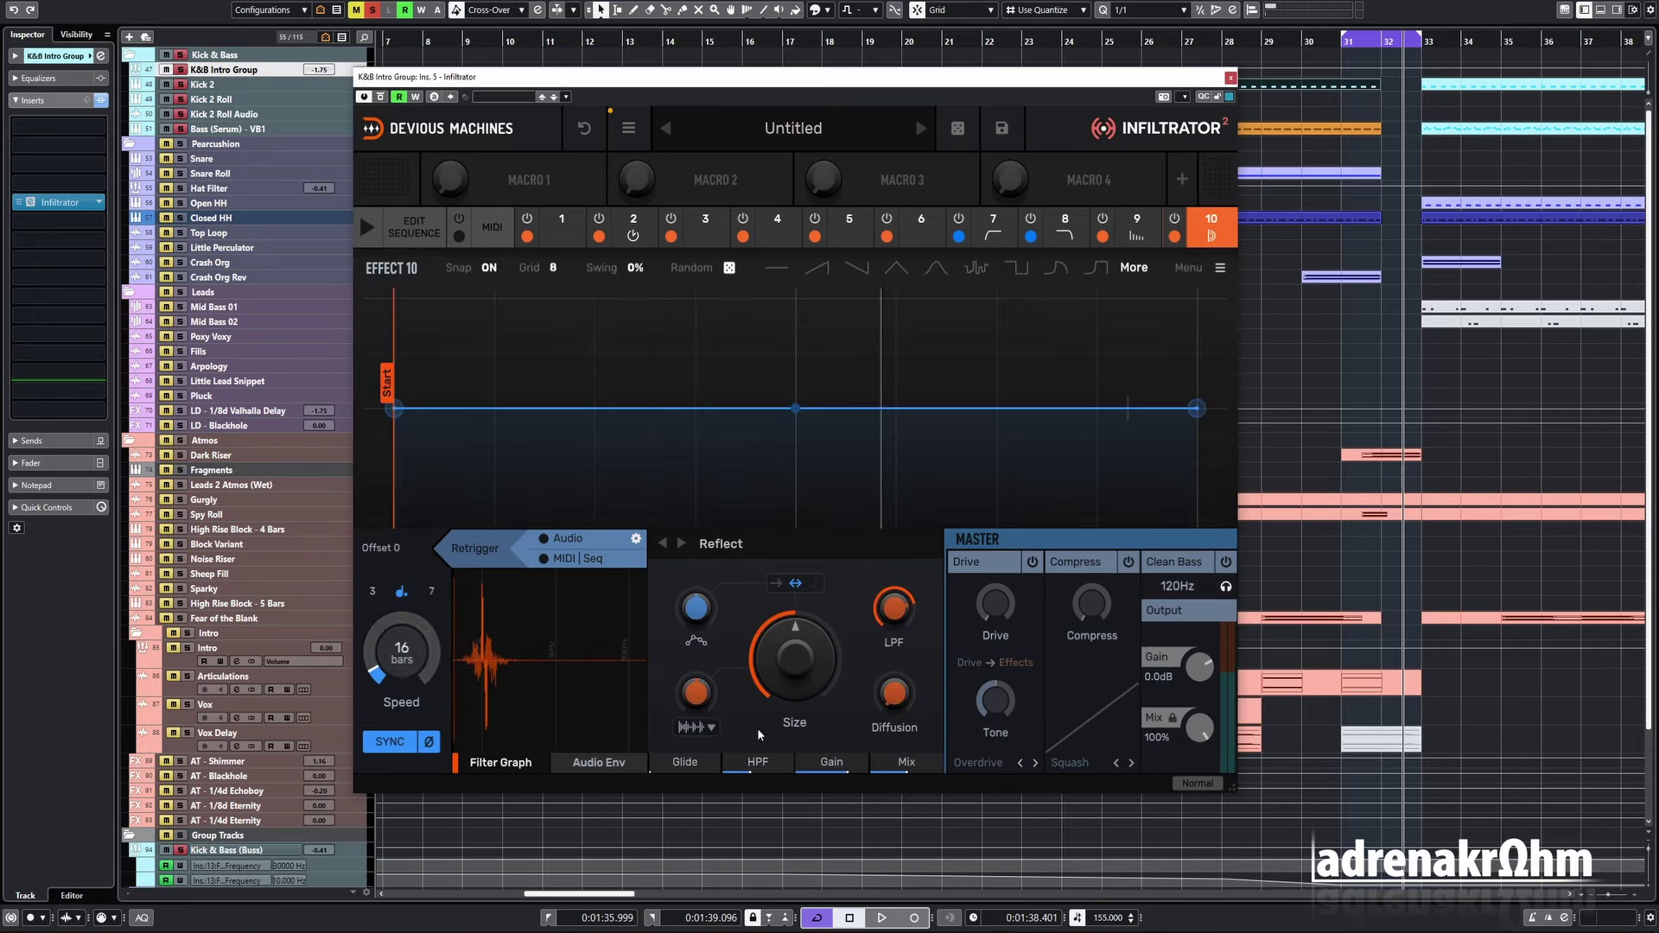
left_click(702, 728)
left_click(609, 615)
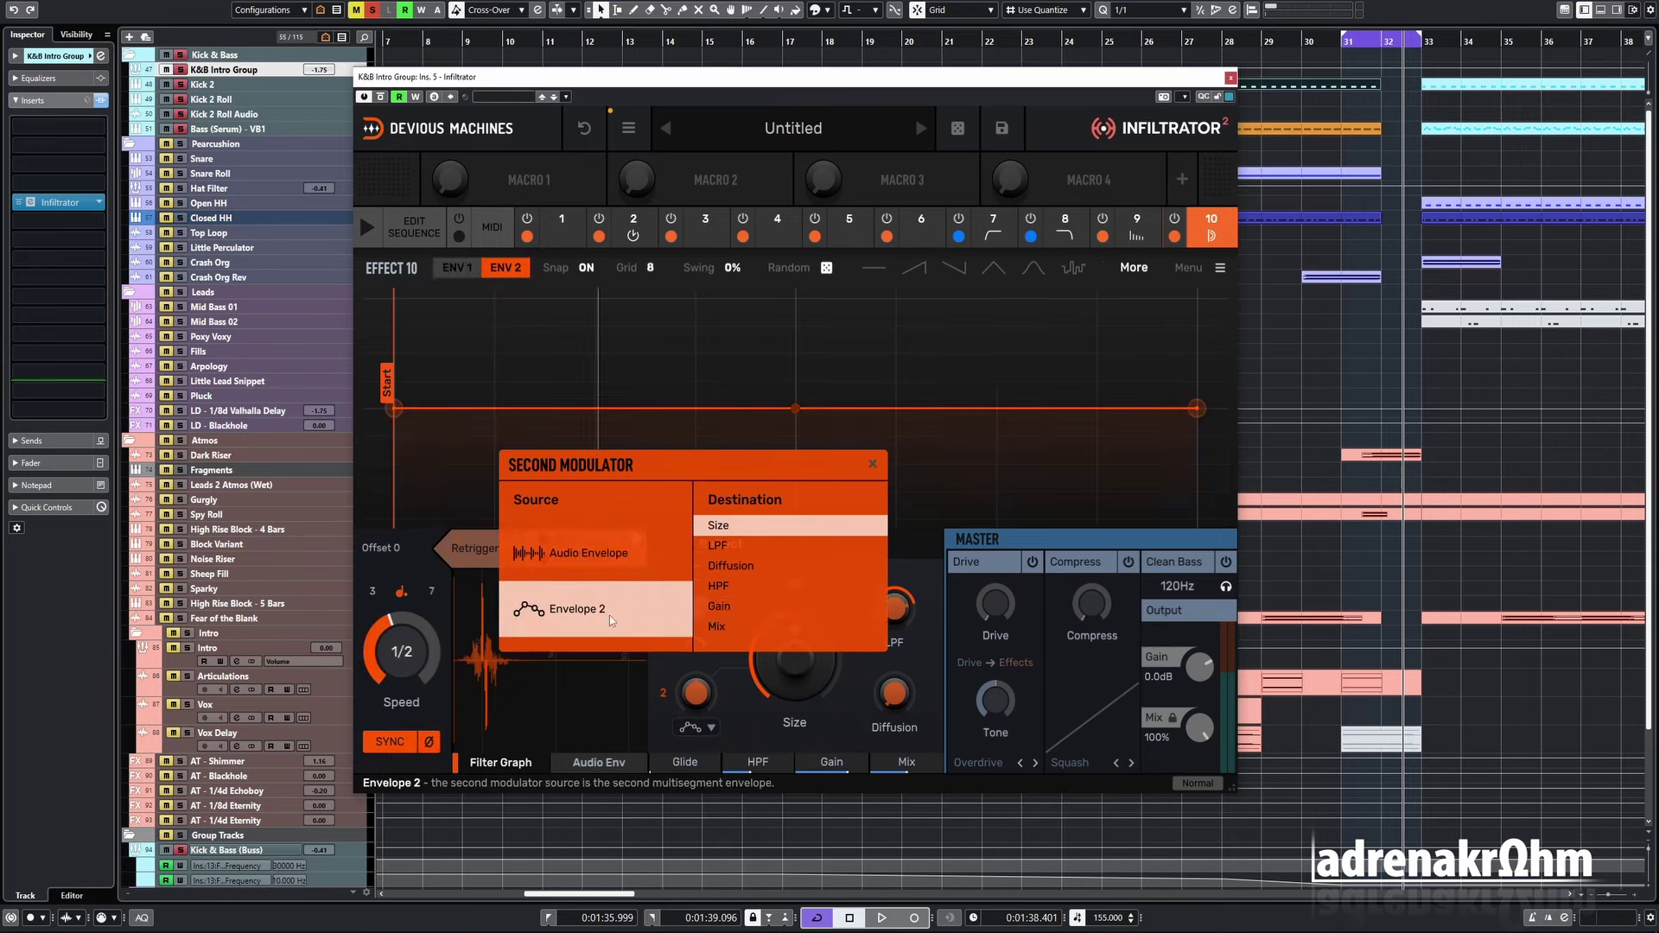
left_click(741, 629)
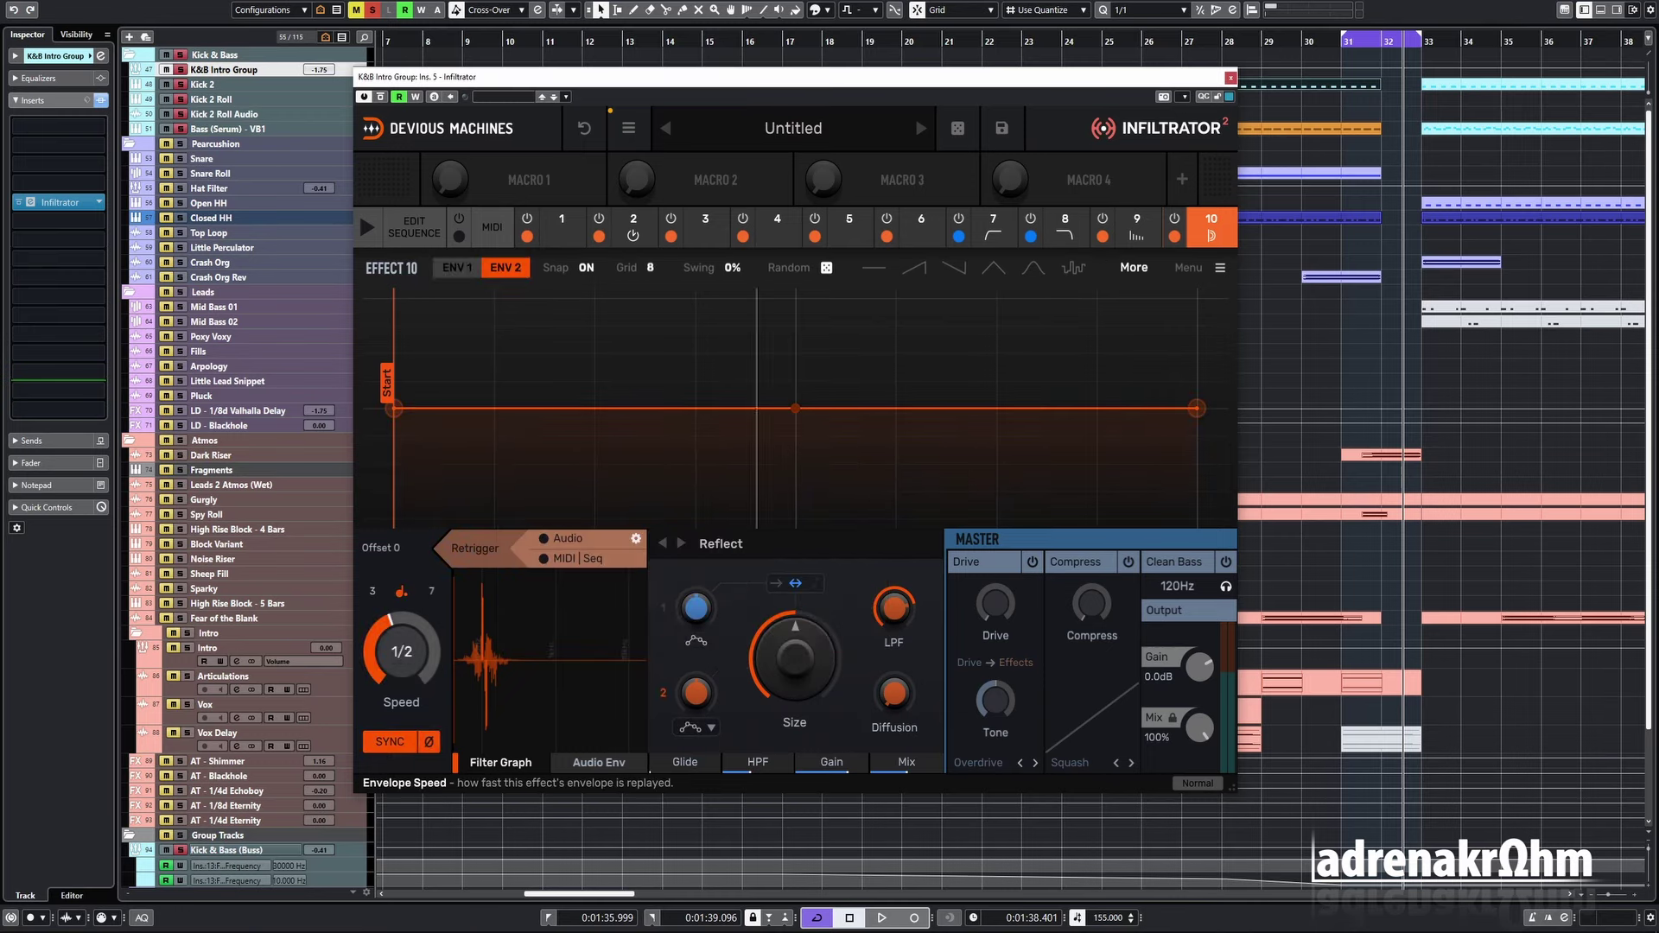
scroll(402, 653, "down", 1)
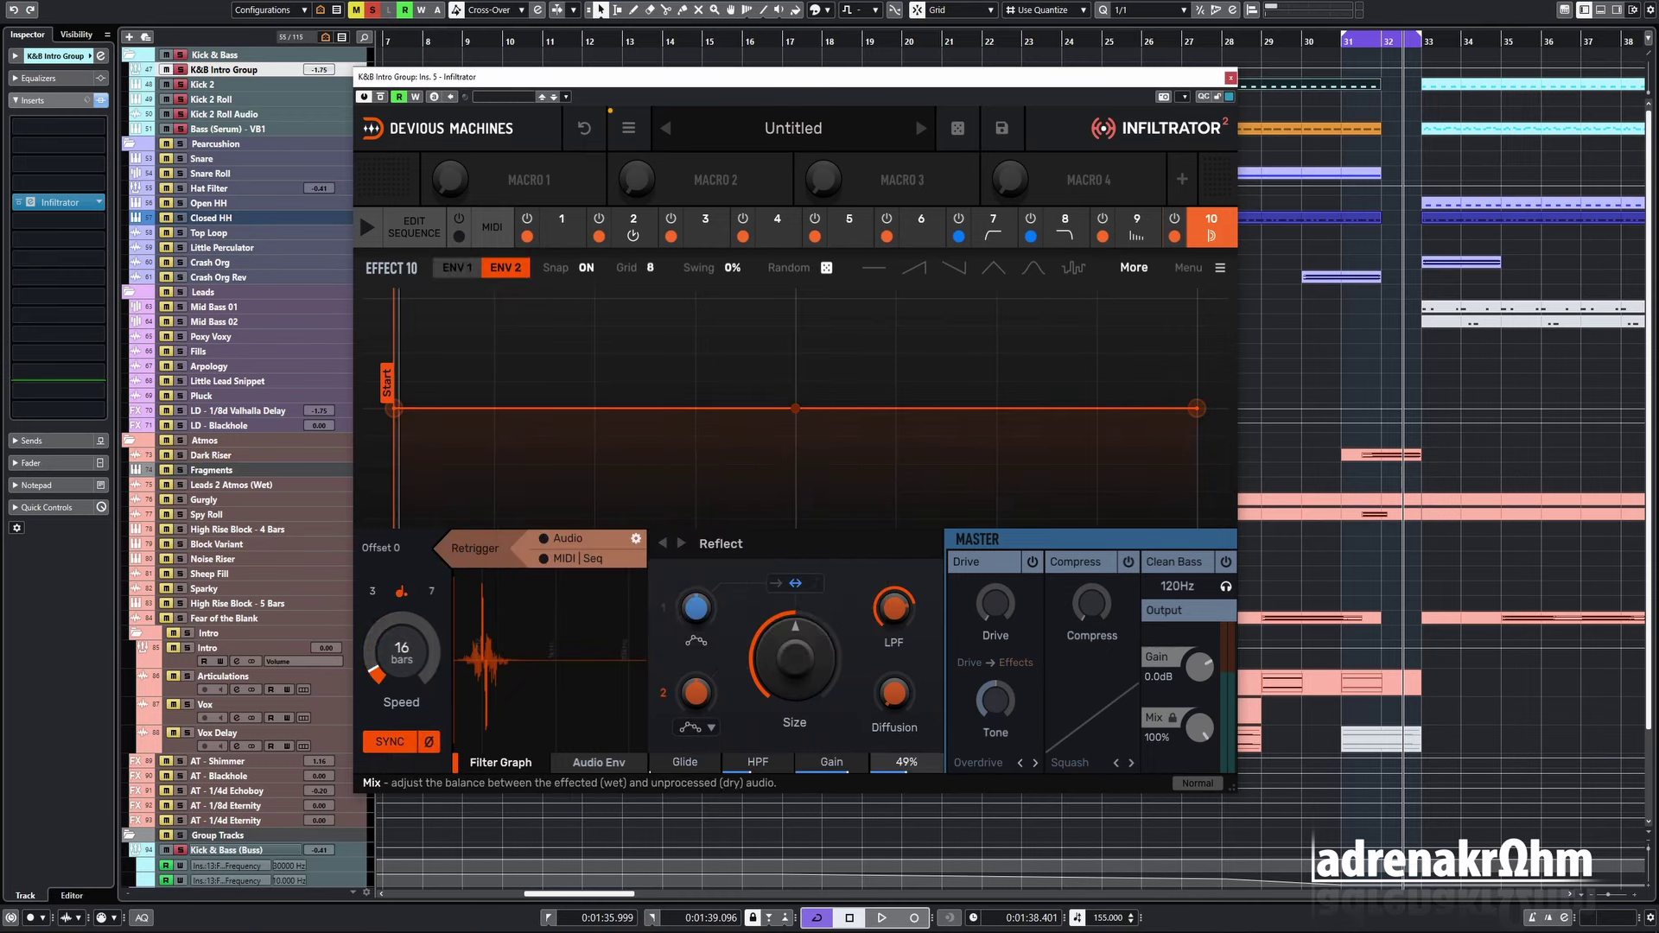
scroll(697, 693, "up", 5)
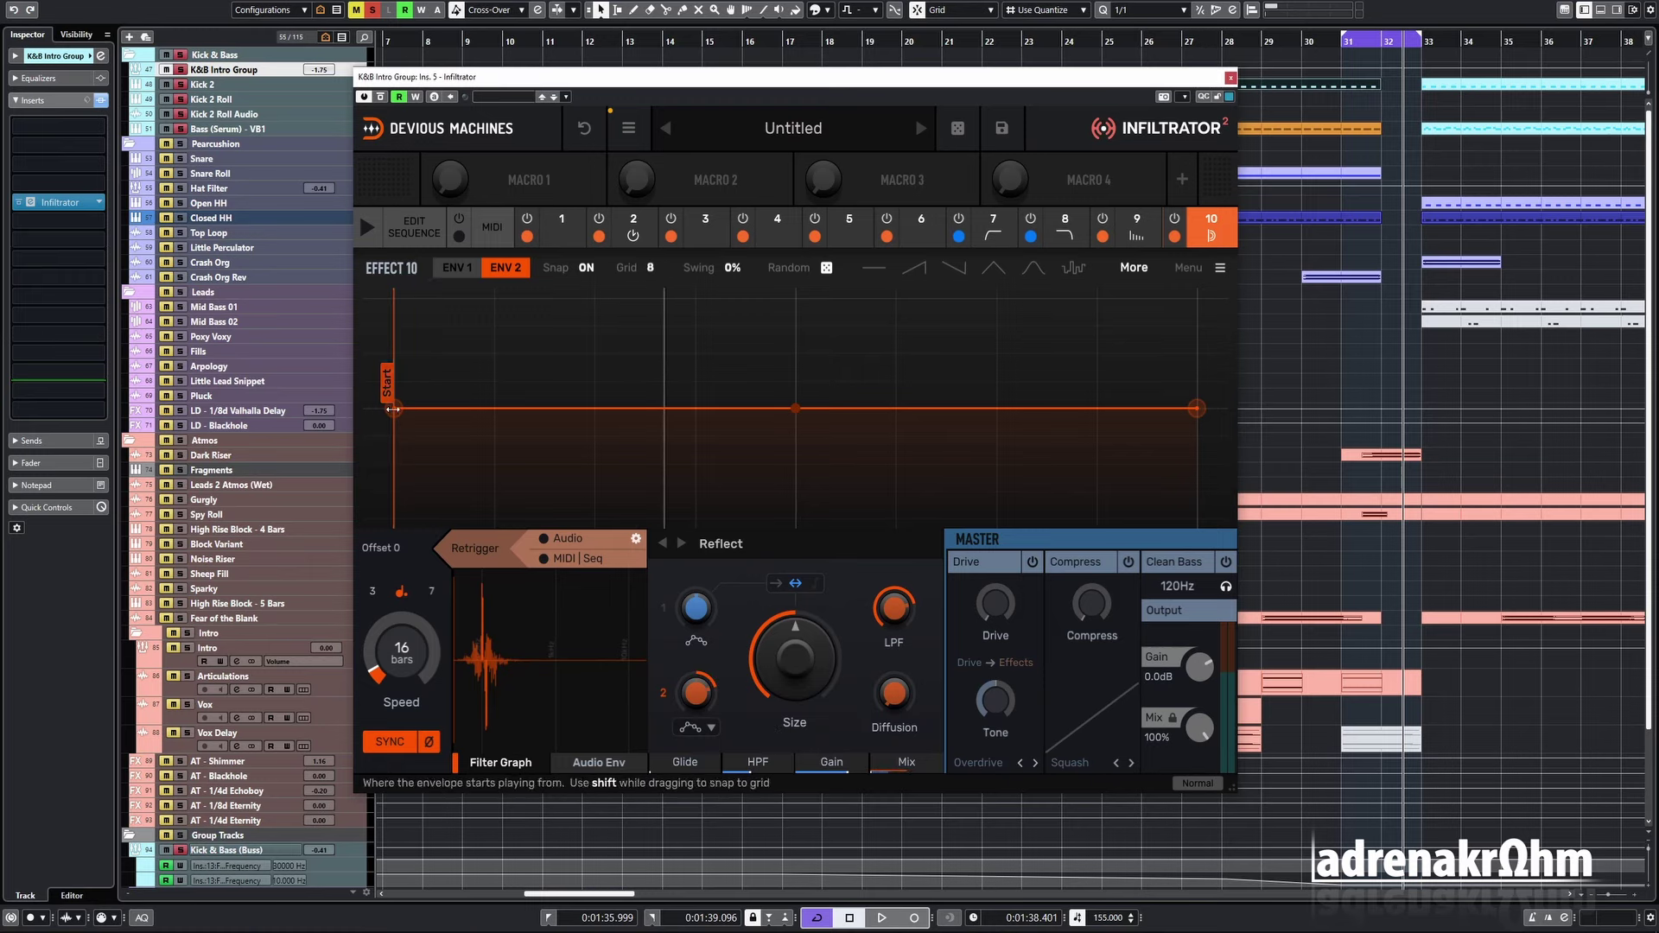
- Shape ENV 2 to stay at zero for the first half, then ramp to a plateau near the end
left_click_drag(393, 408, 393, 519)
left_click_drag(932, 487, 796, 519)
double_click(923, 378)
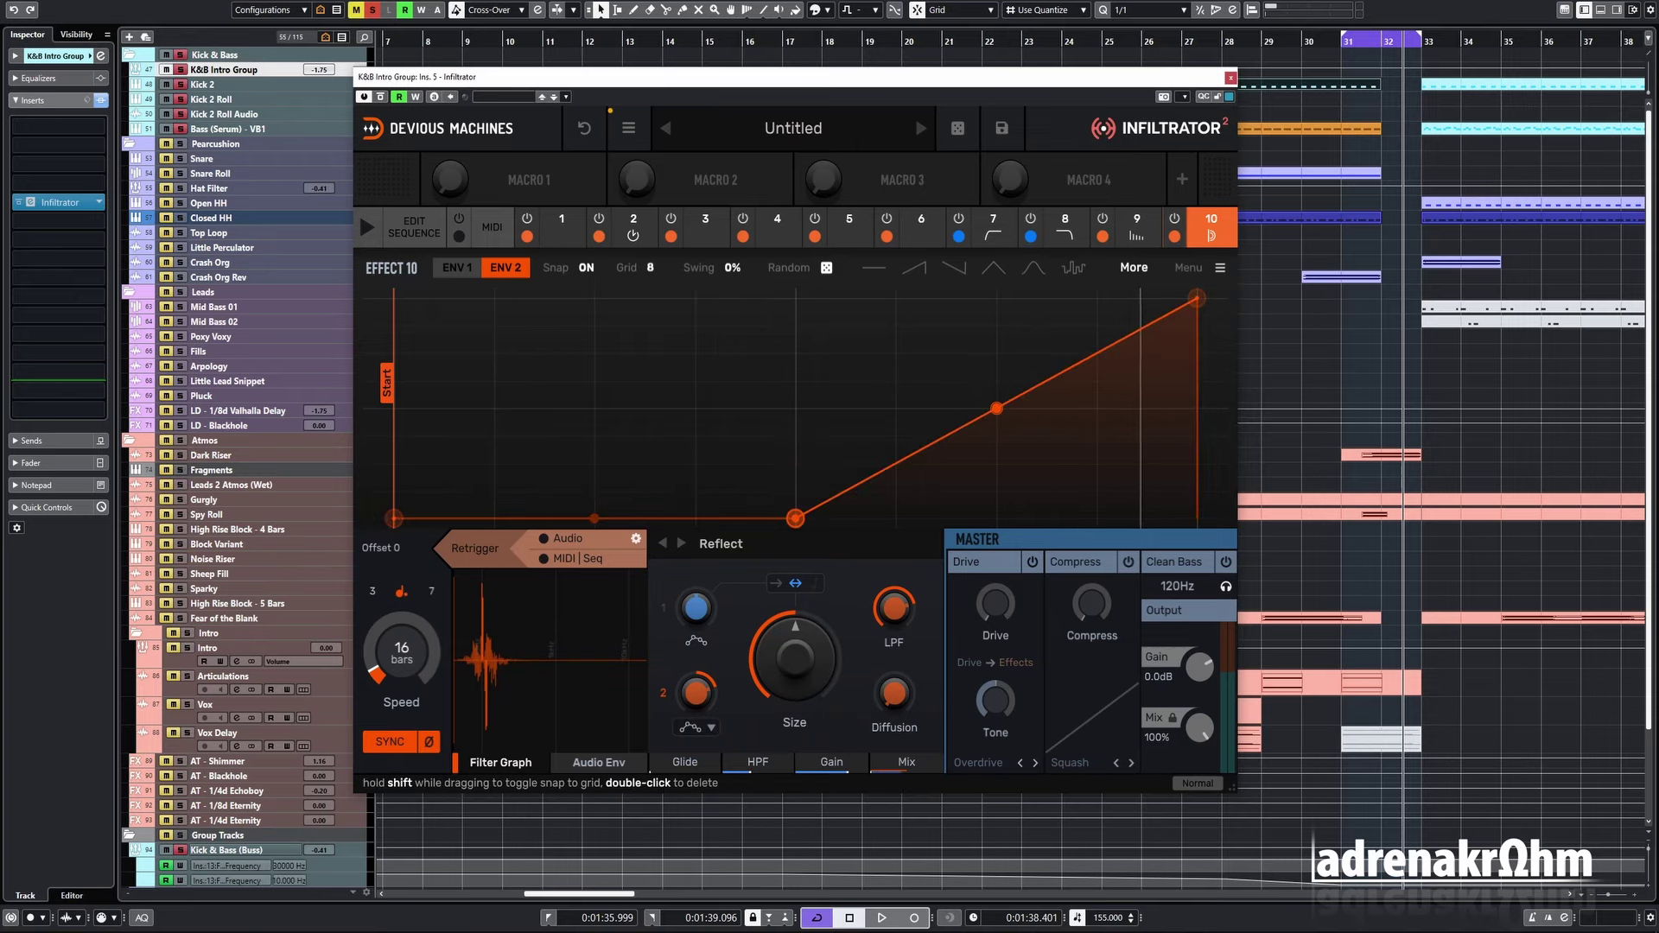
double_click(1138, 335)
left_click_drag(1137, 335, 1095, 300)
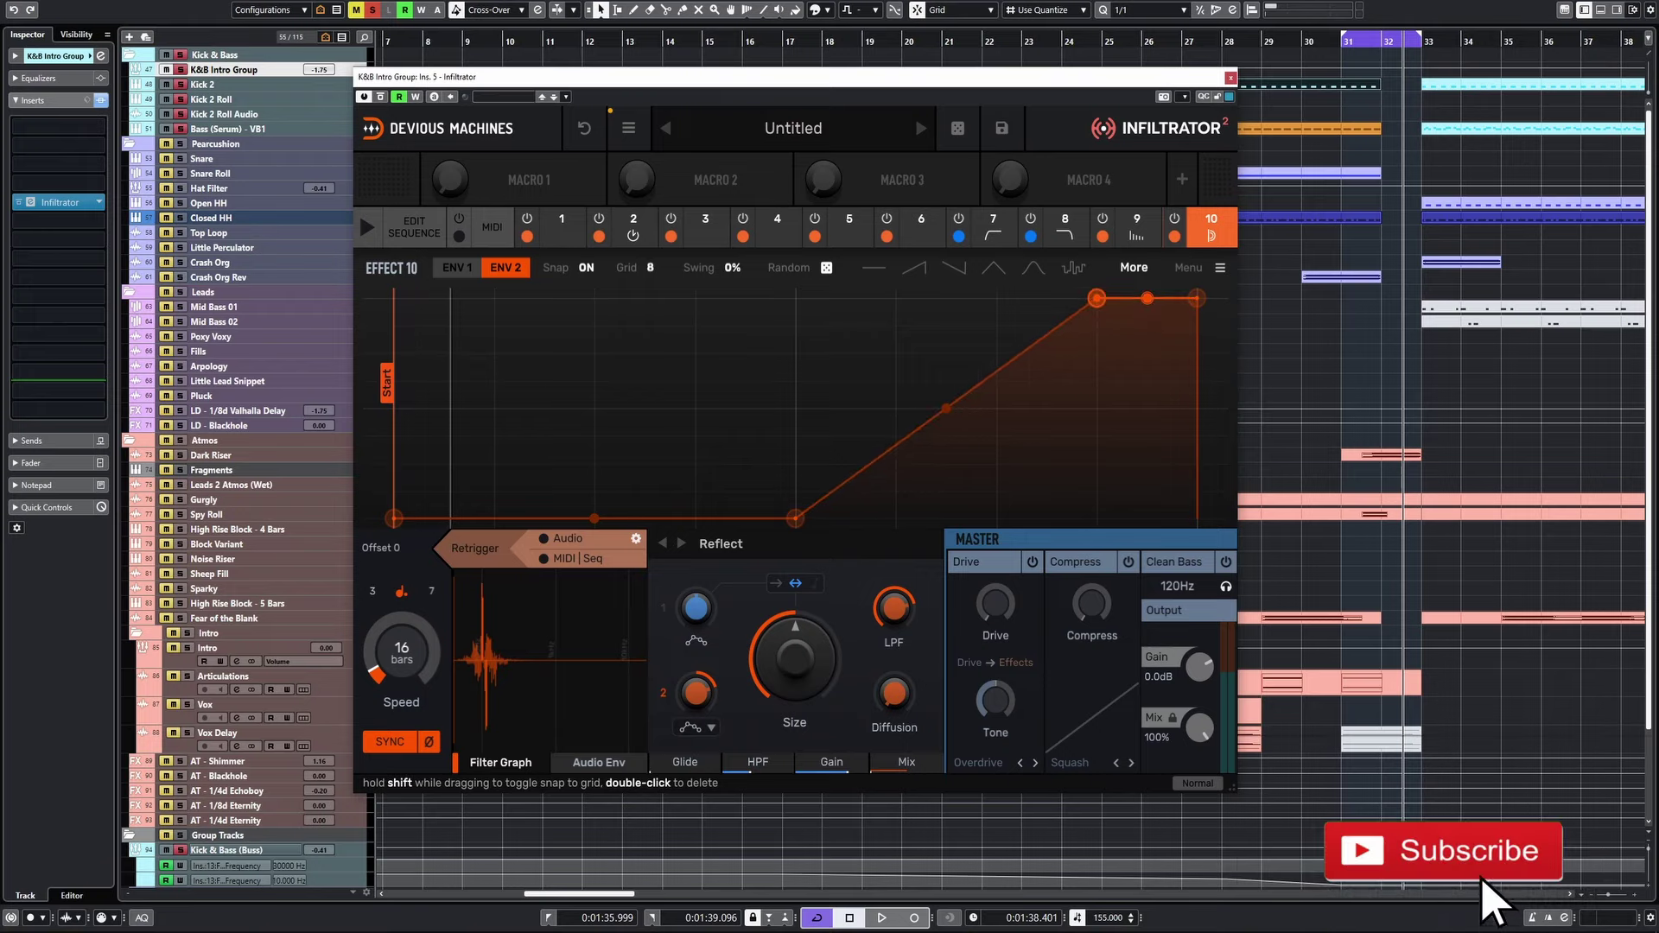
- Audition the Reflect sweep, raising Diffusion slightly and extending the loop end to bar 33
key("space")
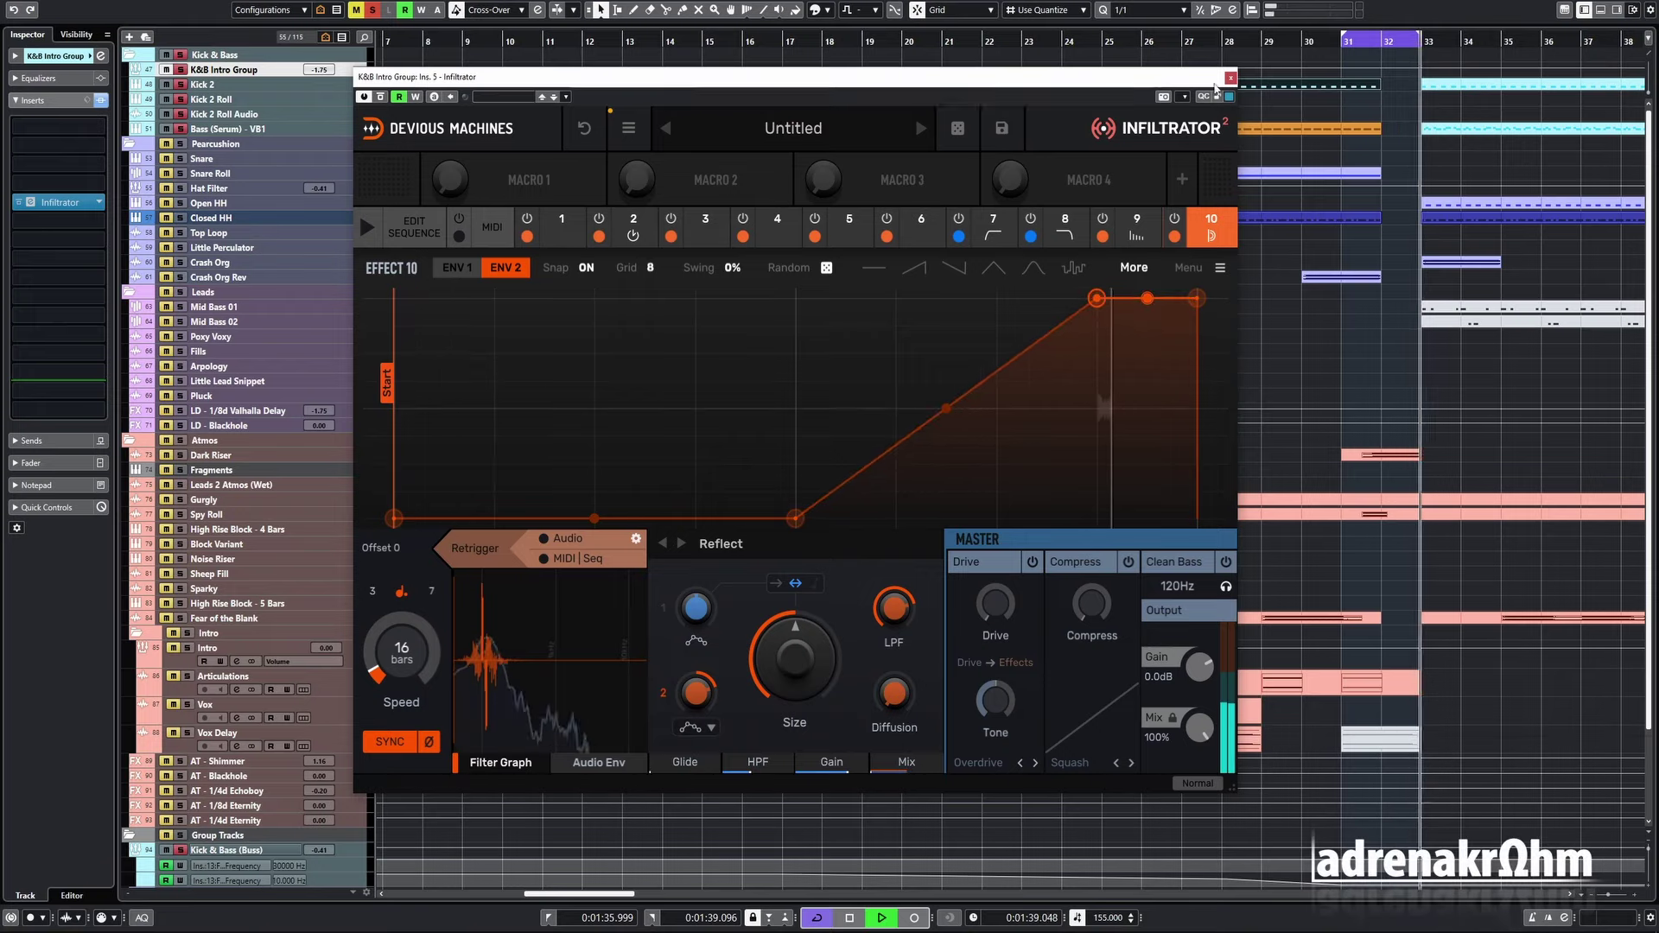
left_click_drag(1121, 77, 1083, 110)
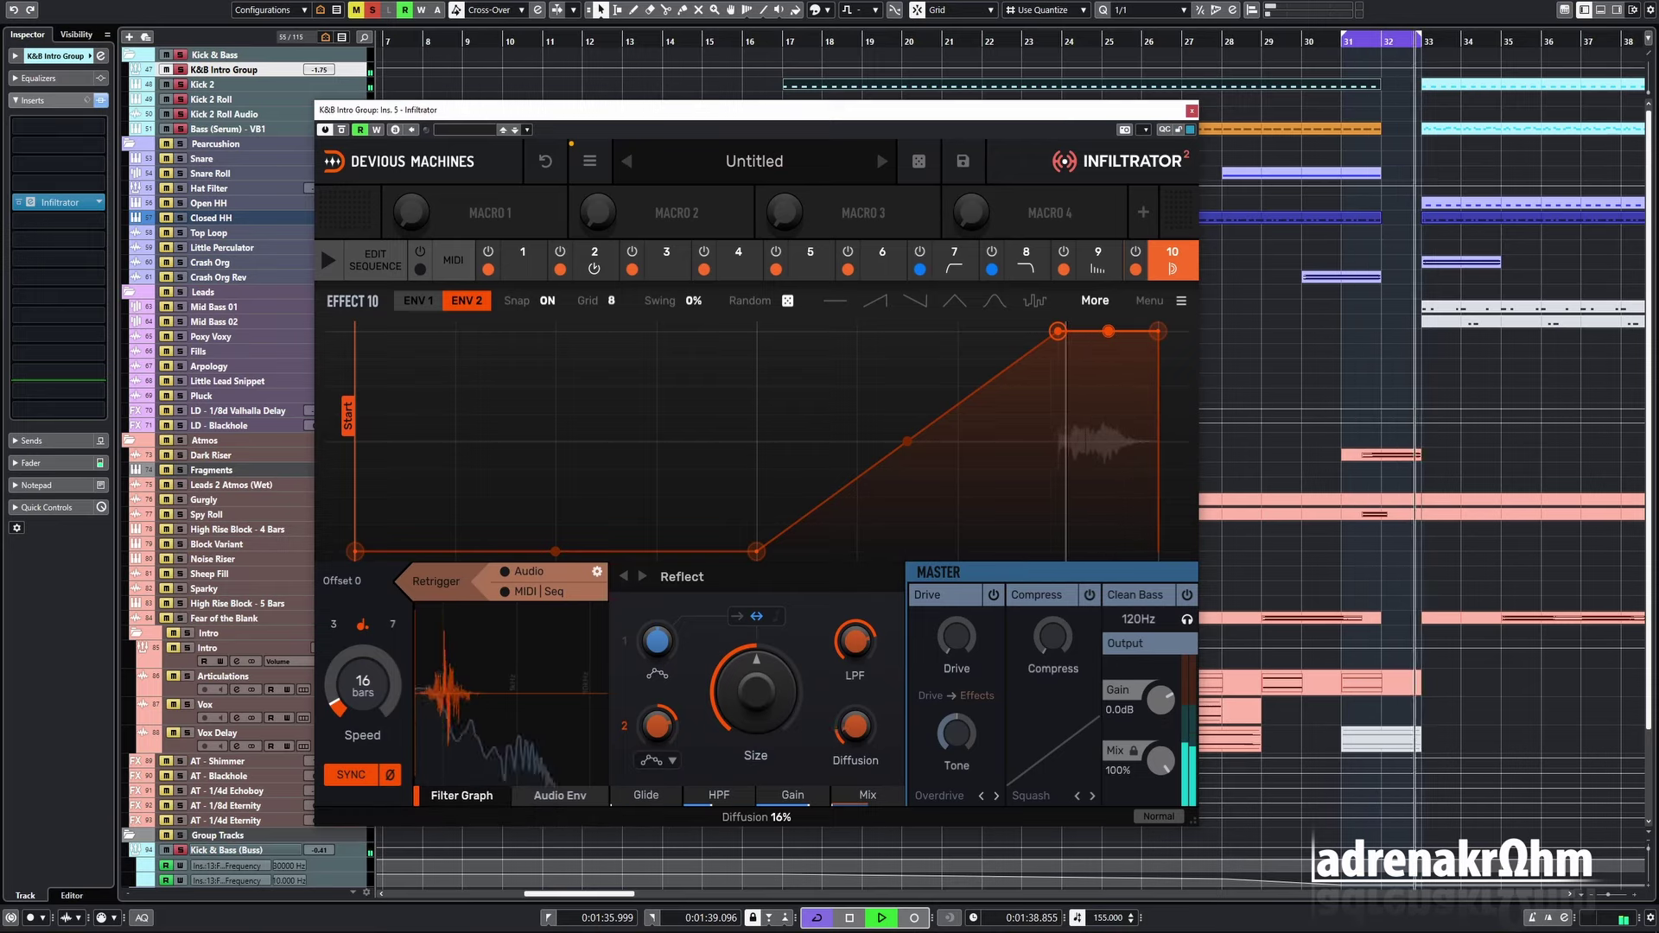
left_click_drag(854, 728, 854, 724)
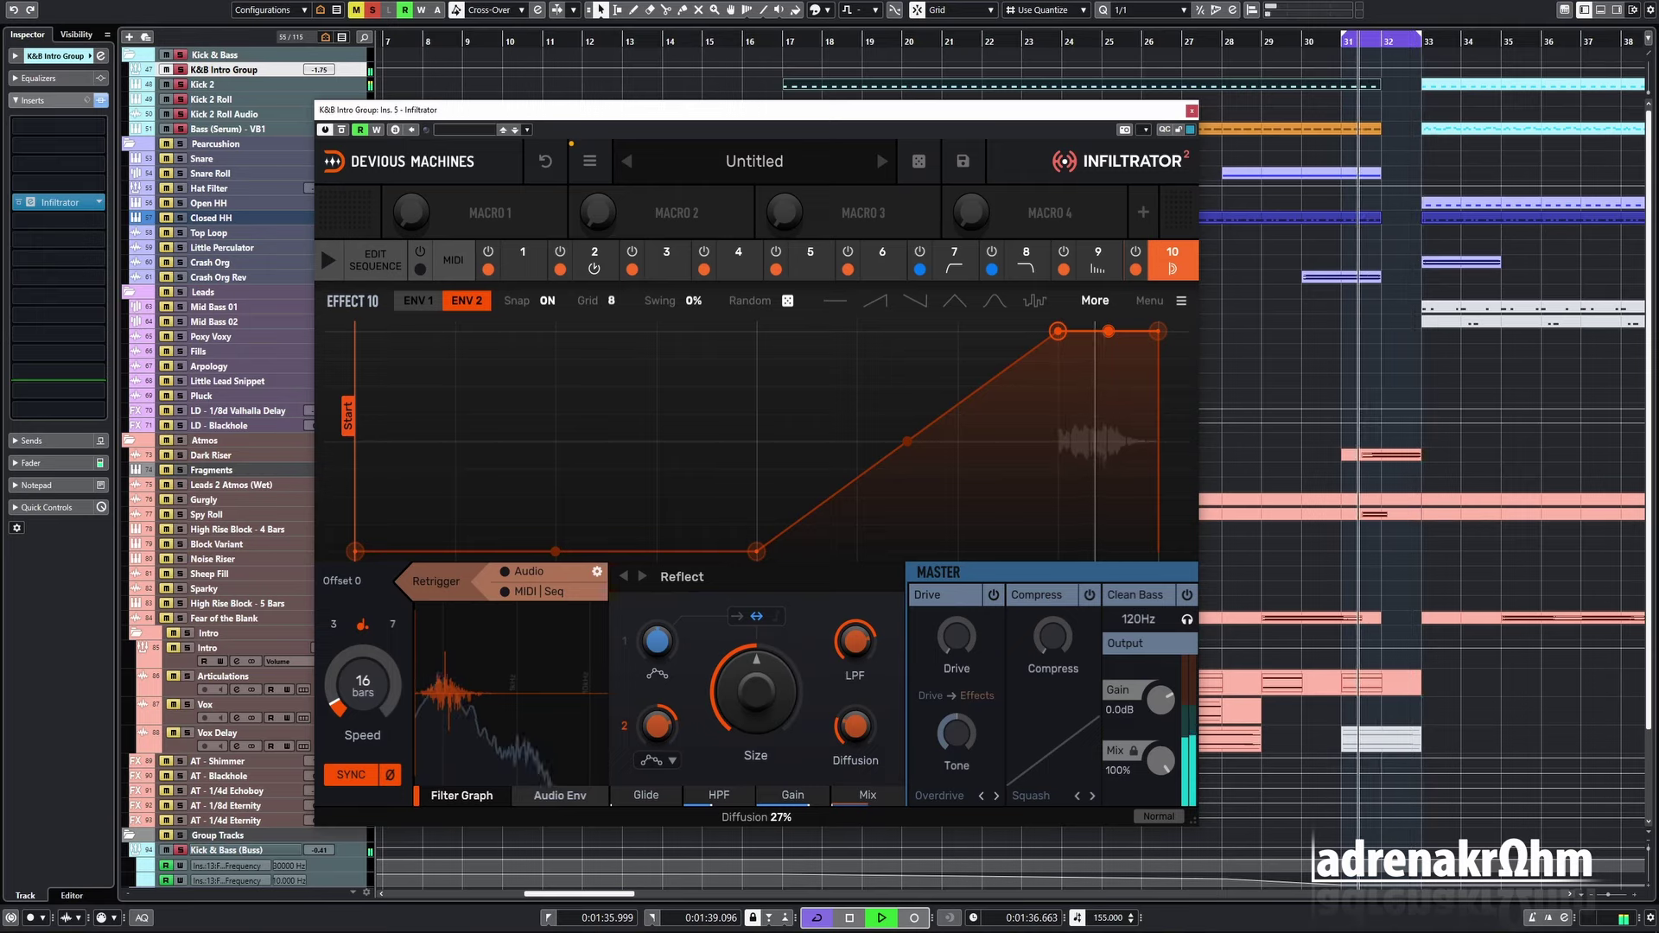
left_click(1307, 41)
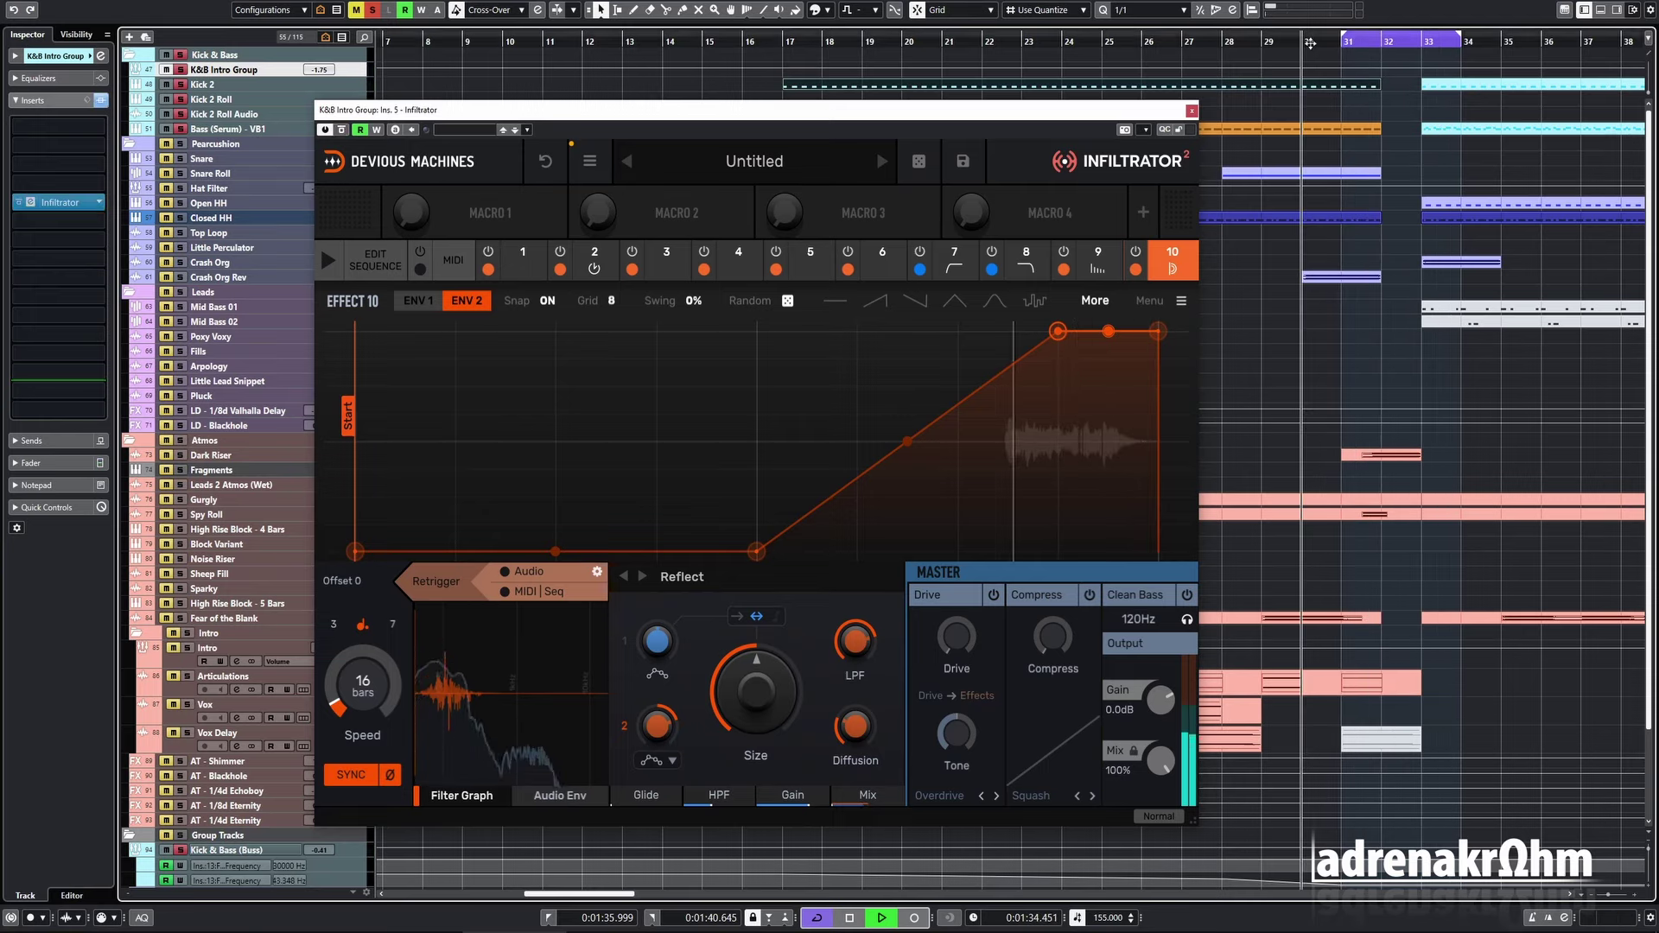
left_click(1307, 40)
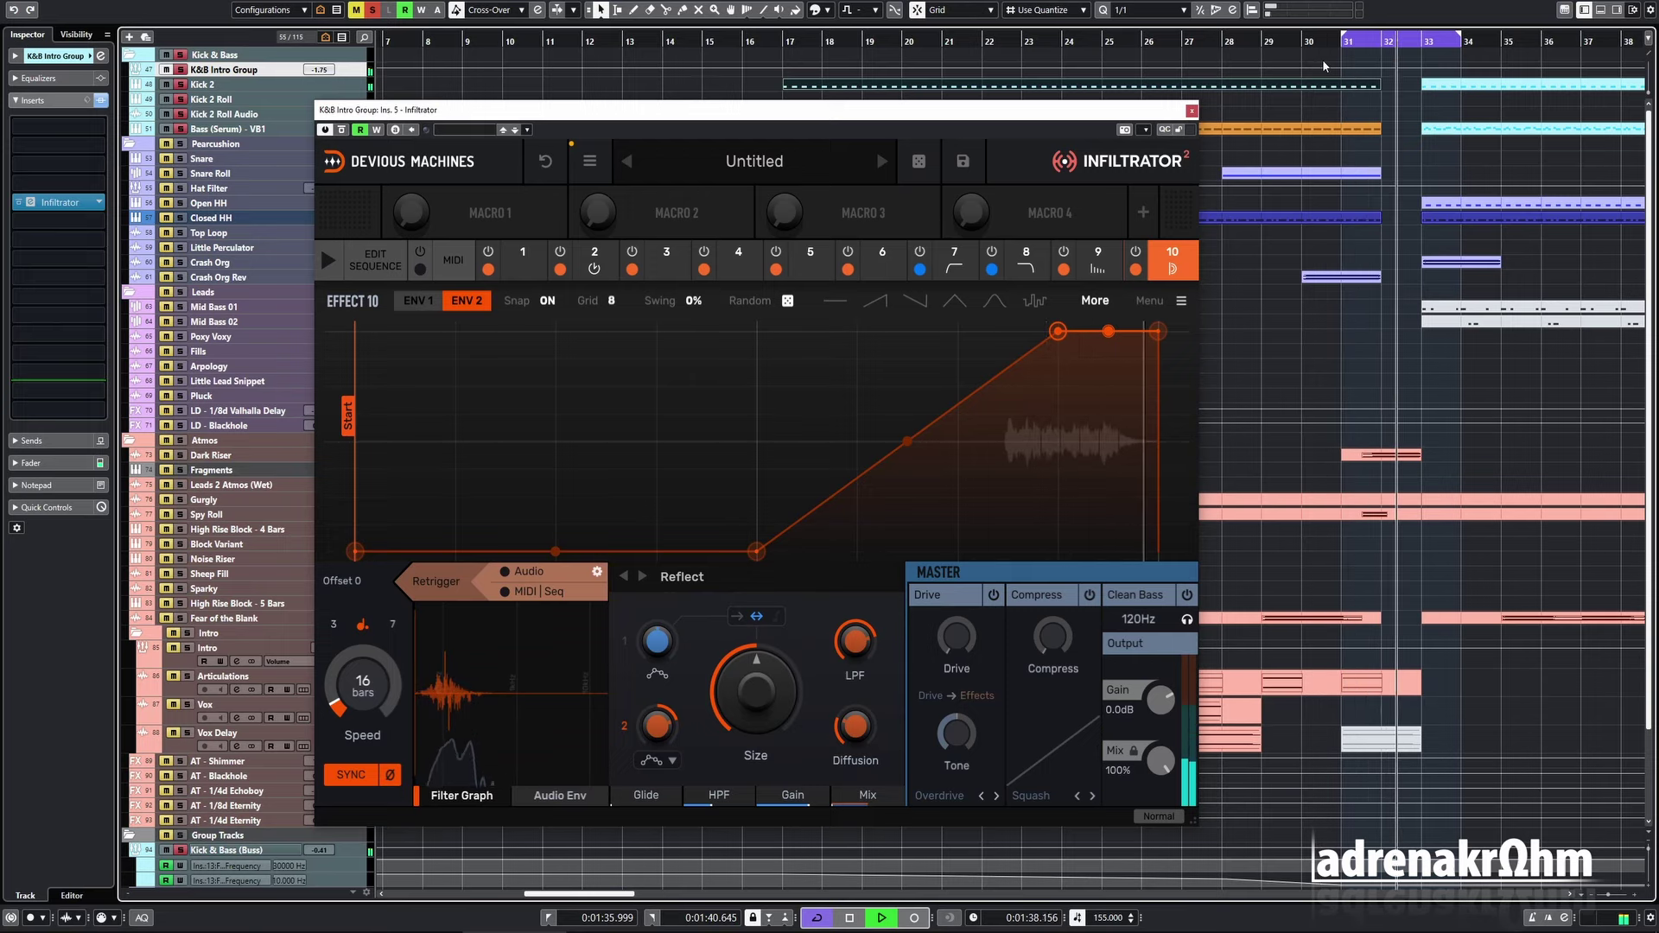
key("space")
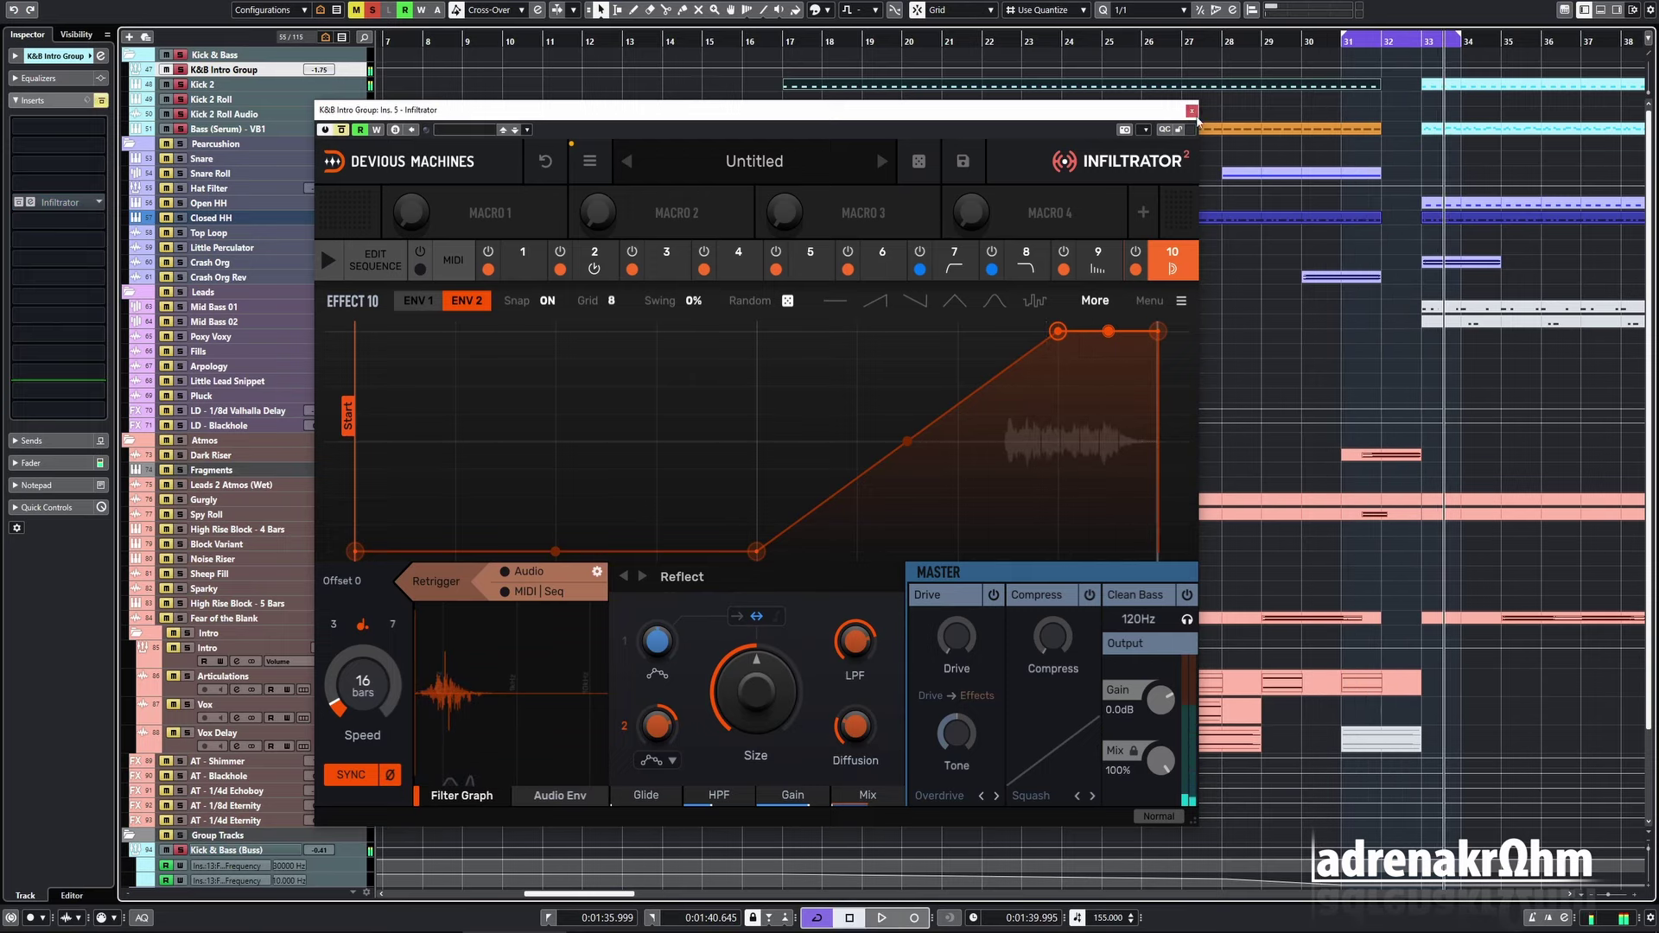
- Show, then close, the K&B Intro Group's Infiltrator Bypass automation lane, and start playback
left_click_drag(1172, 110, 1253, 176)
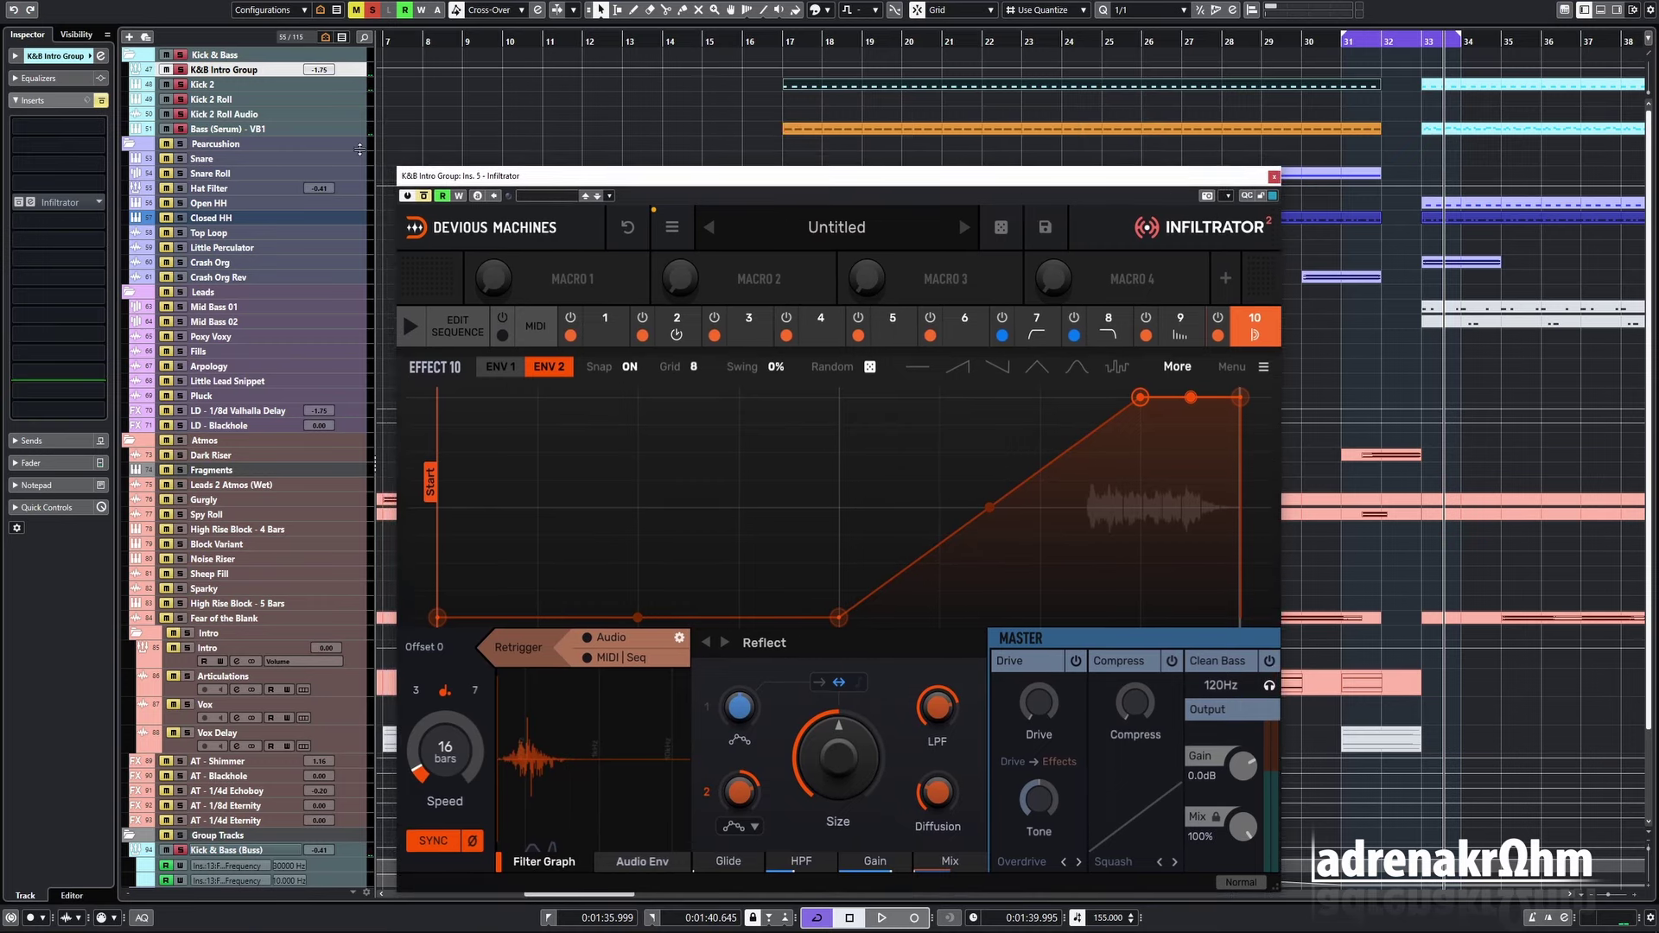
left_click(136, 69)
left_click(1428, 78)
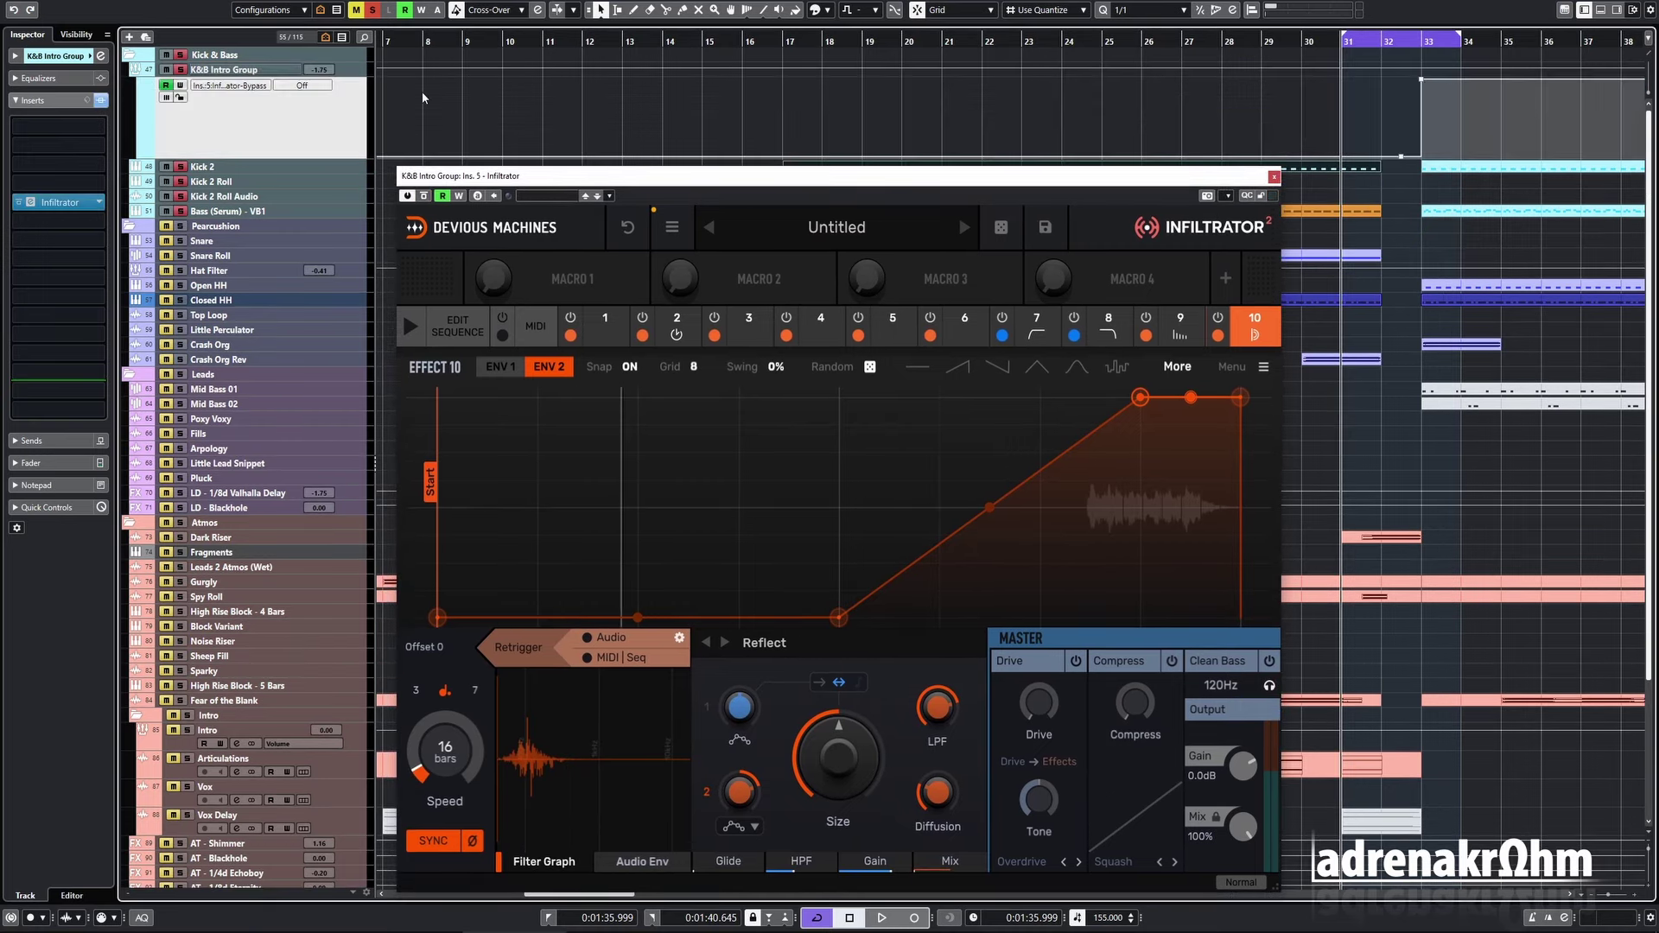
left_click(1186, 105)
key("space")
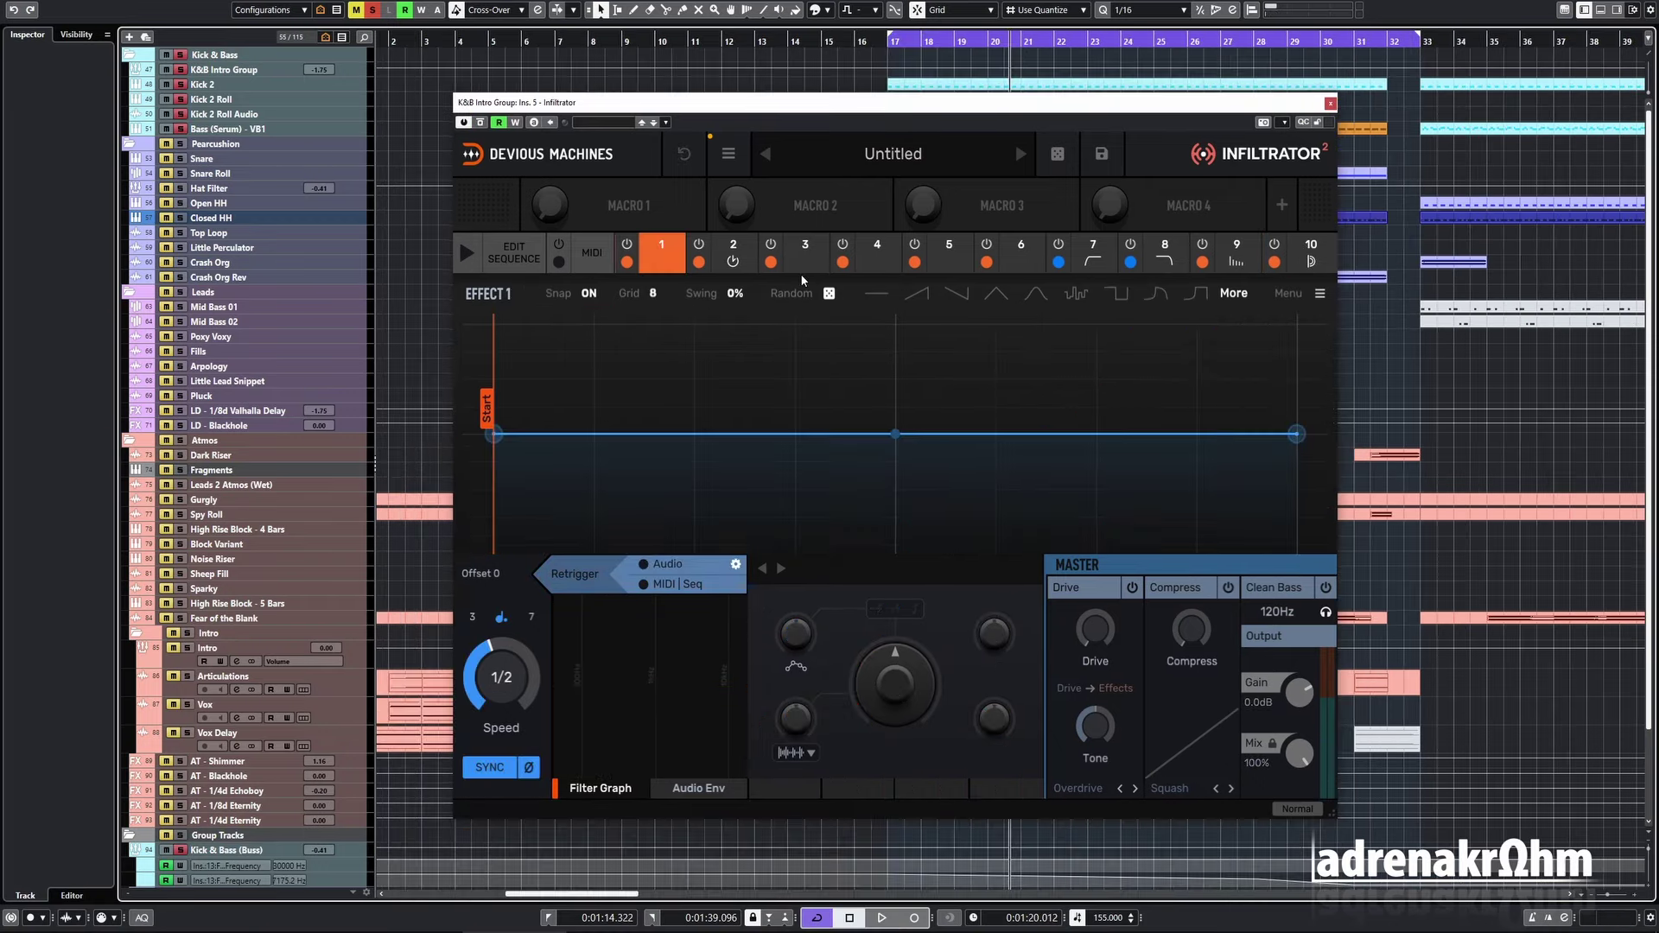
- Load Reverse into slot 3 and give its envelope a random stepped shape during playback
double_click(810, 269)
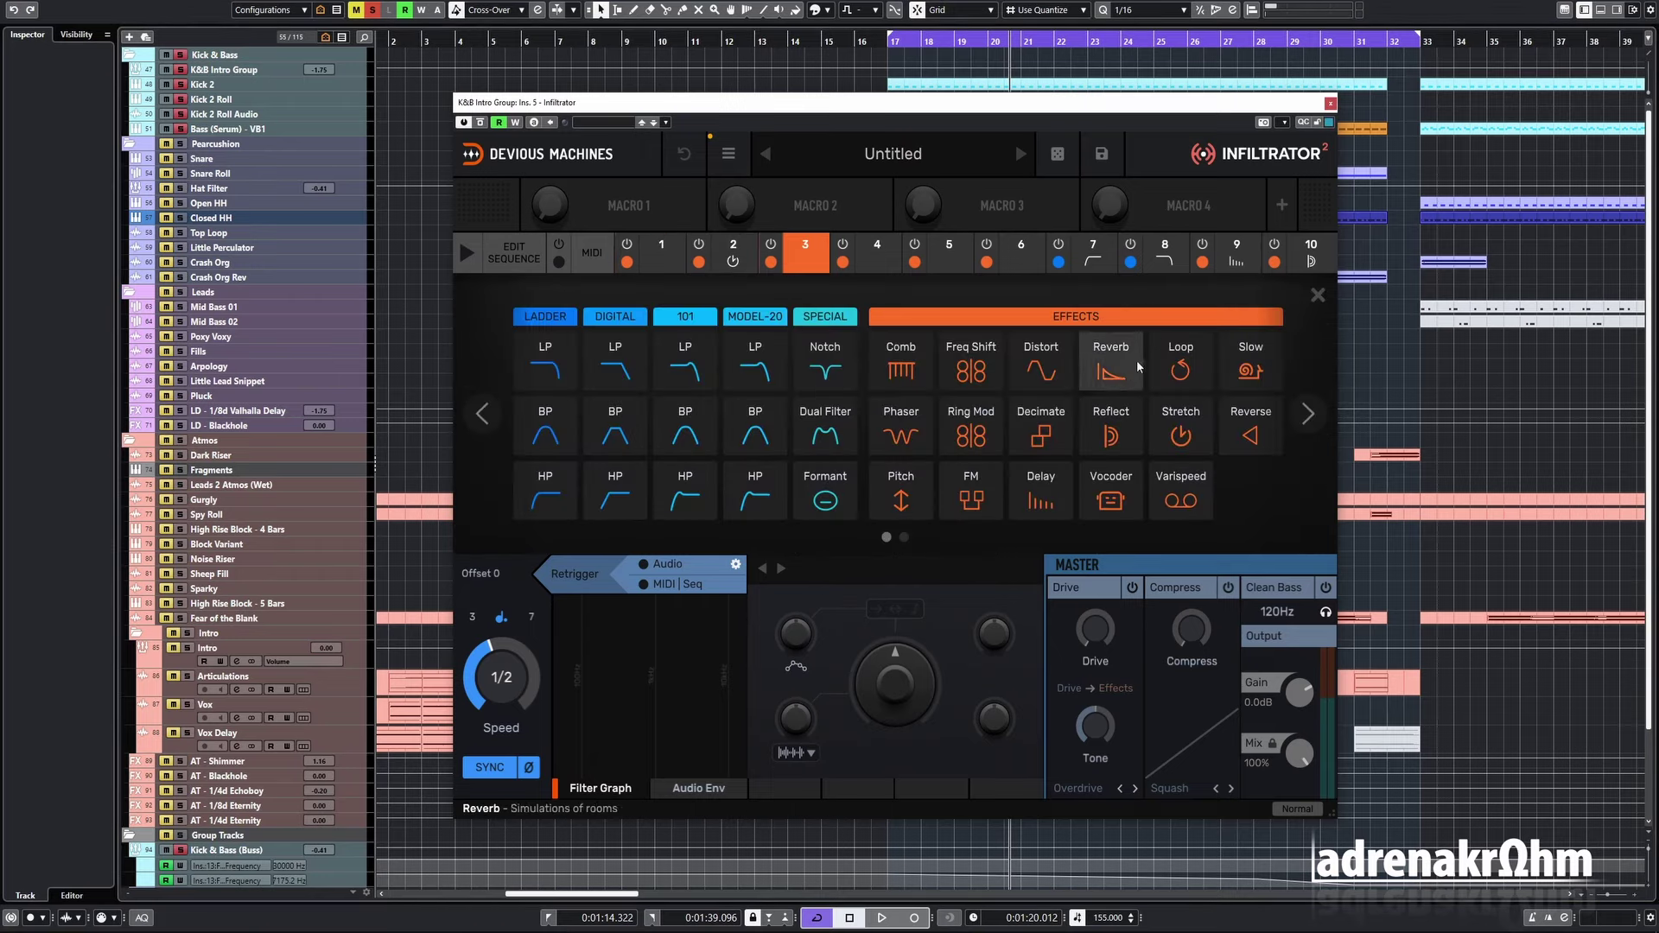
left_click(1250, 428)
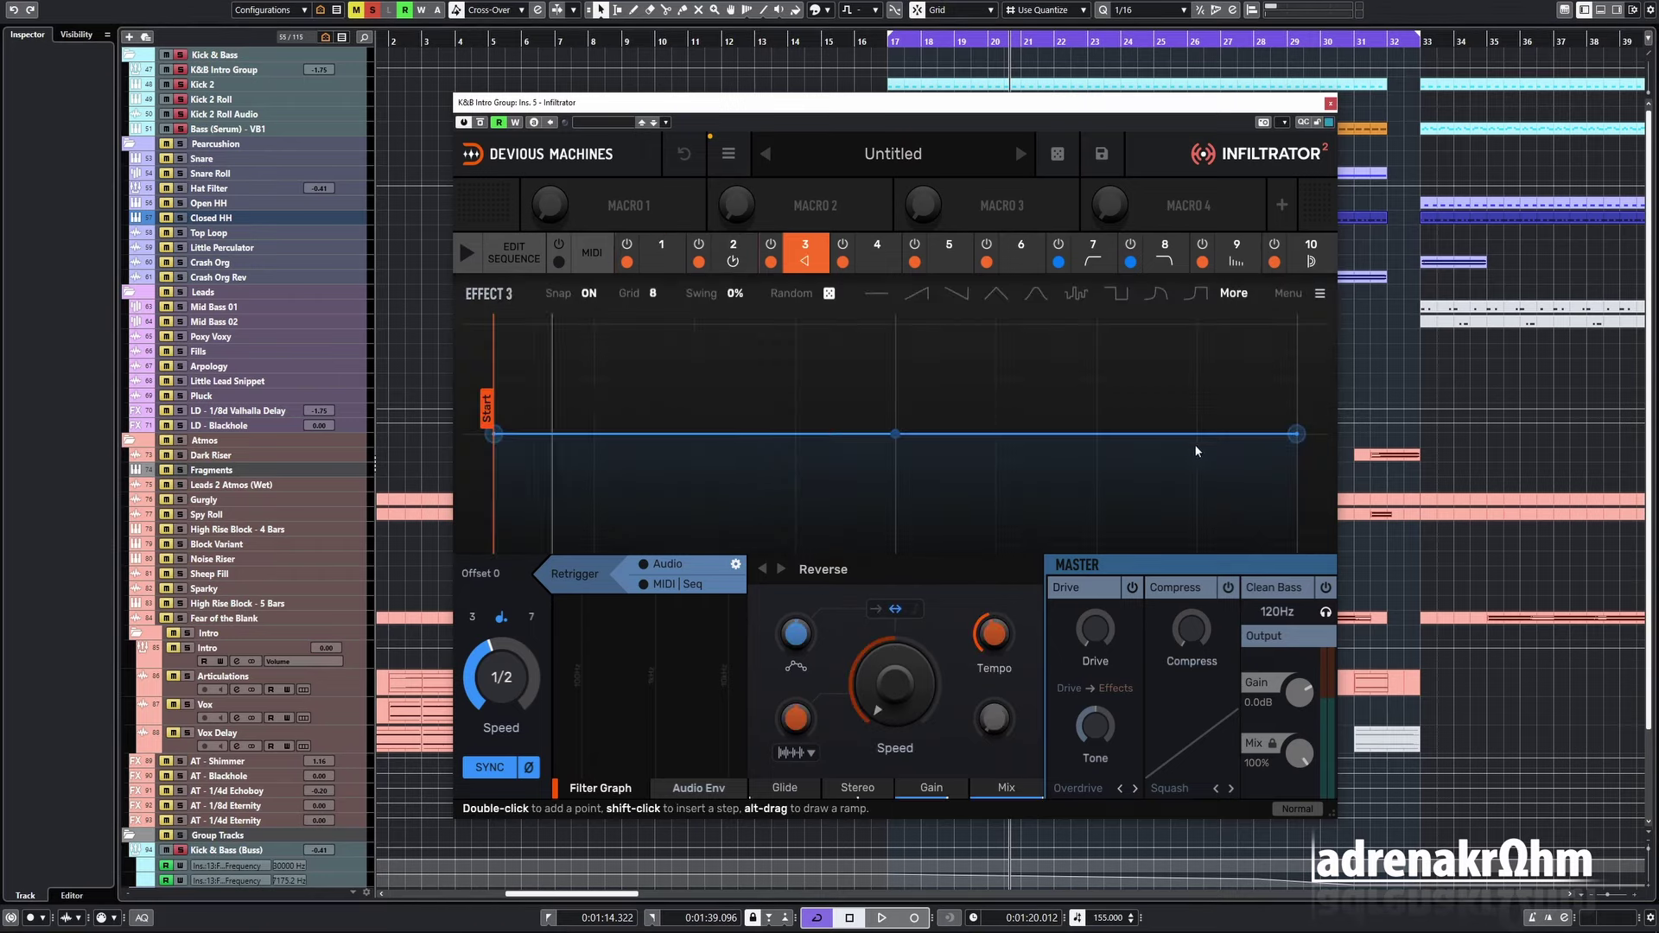
key("space")
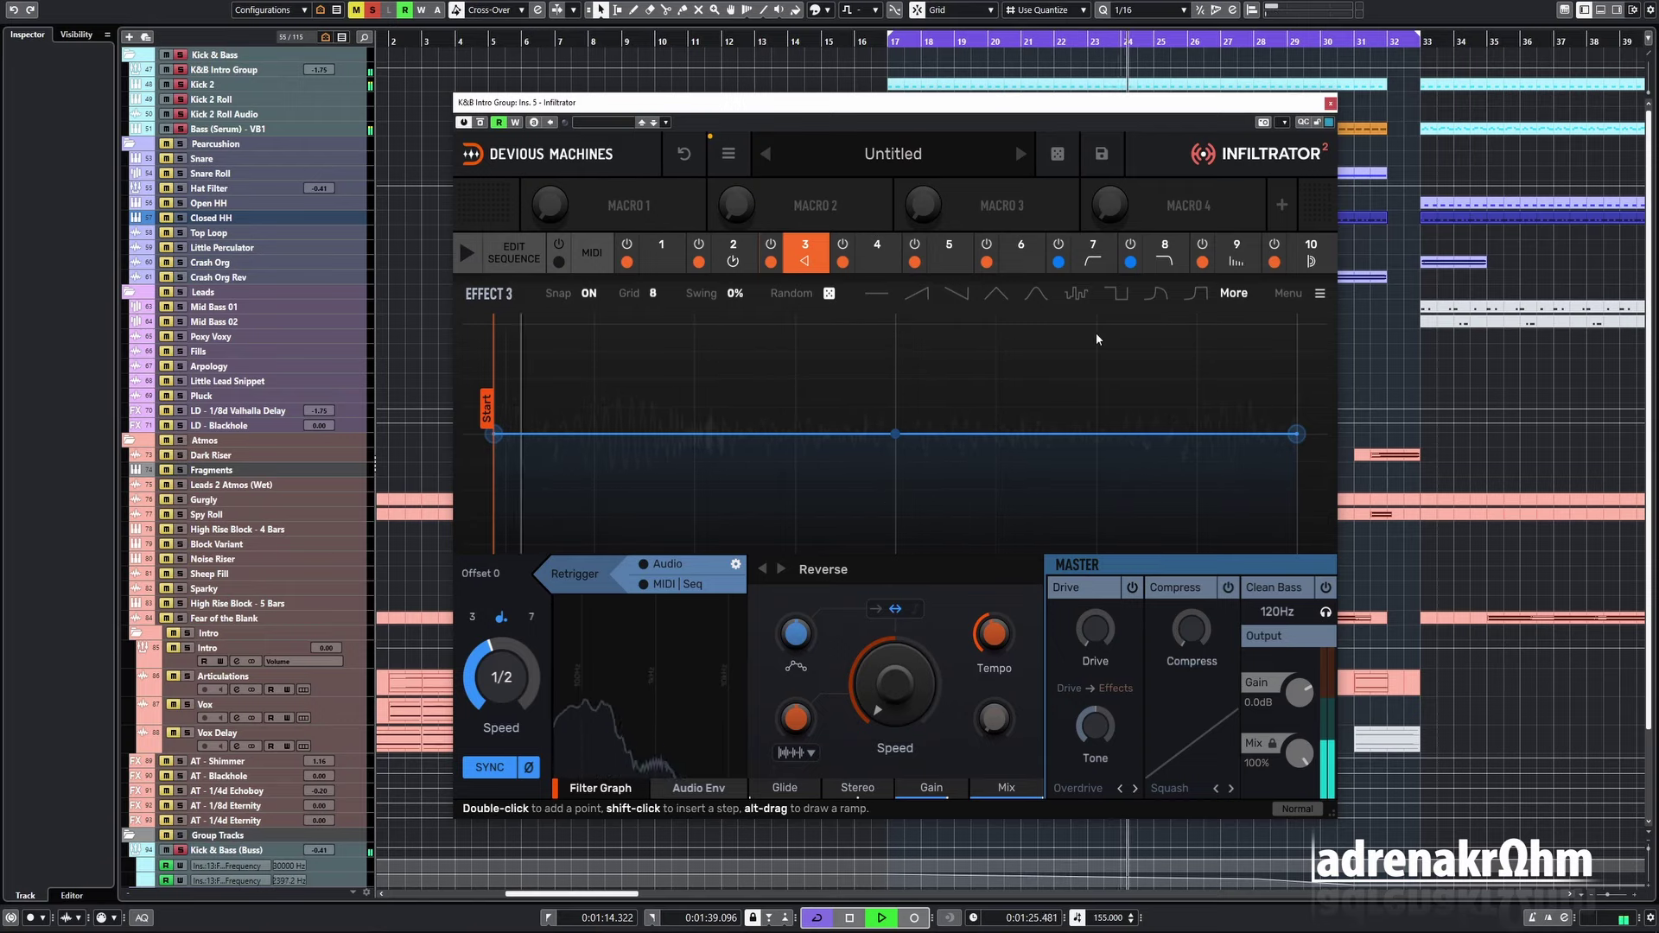
left_click(1076, 298)
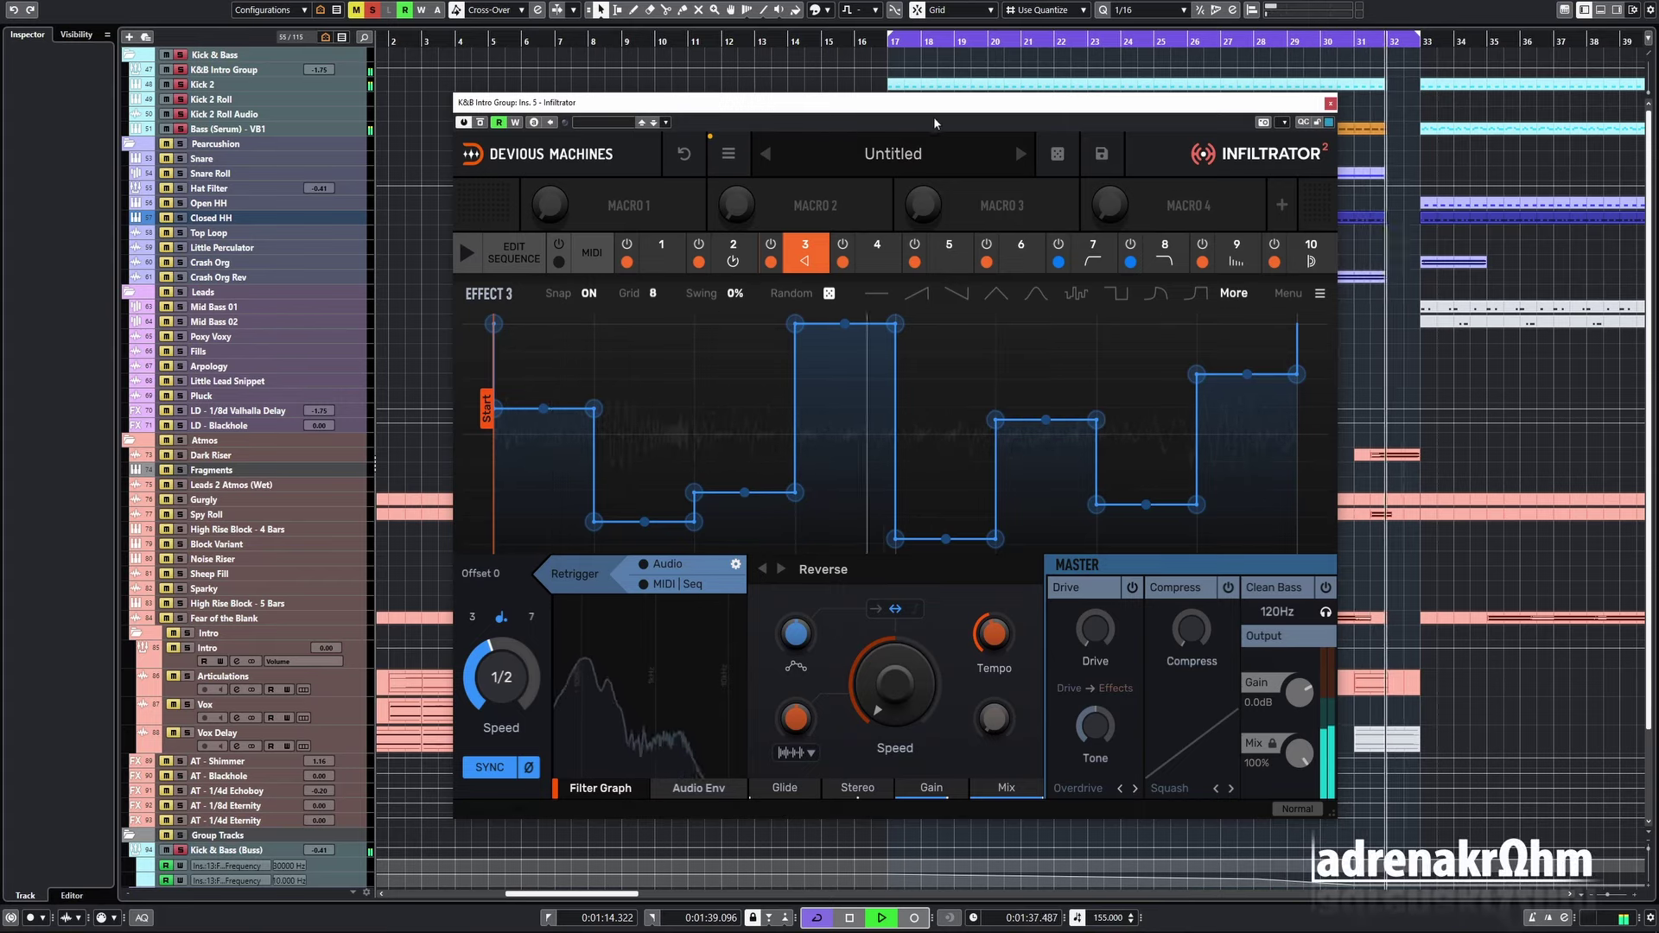
- In slot 1's Reverse, turn Speed to minimum and let the envelope modulate it by 33%
left_click(654, 256)
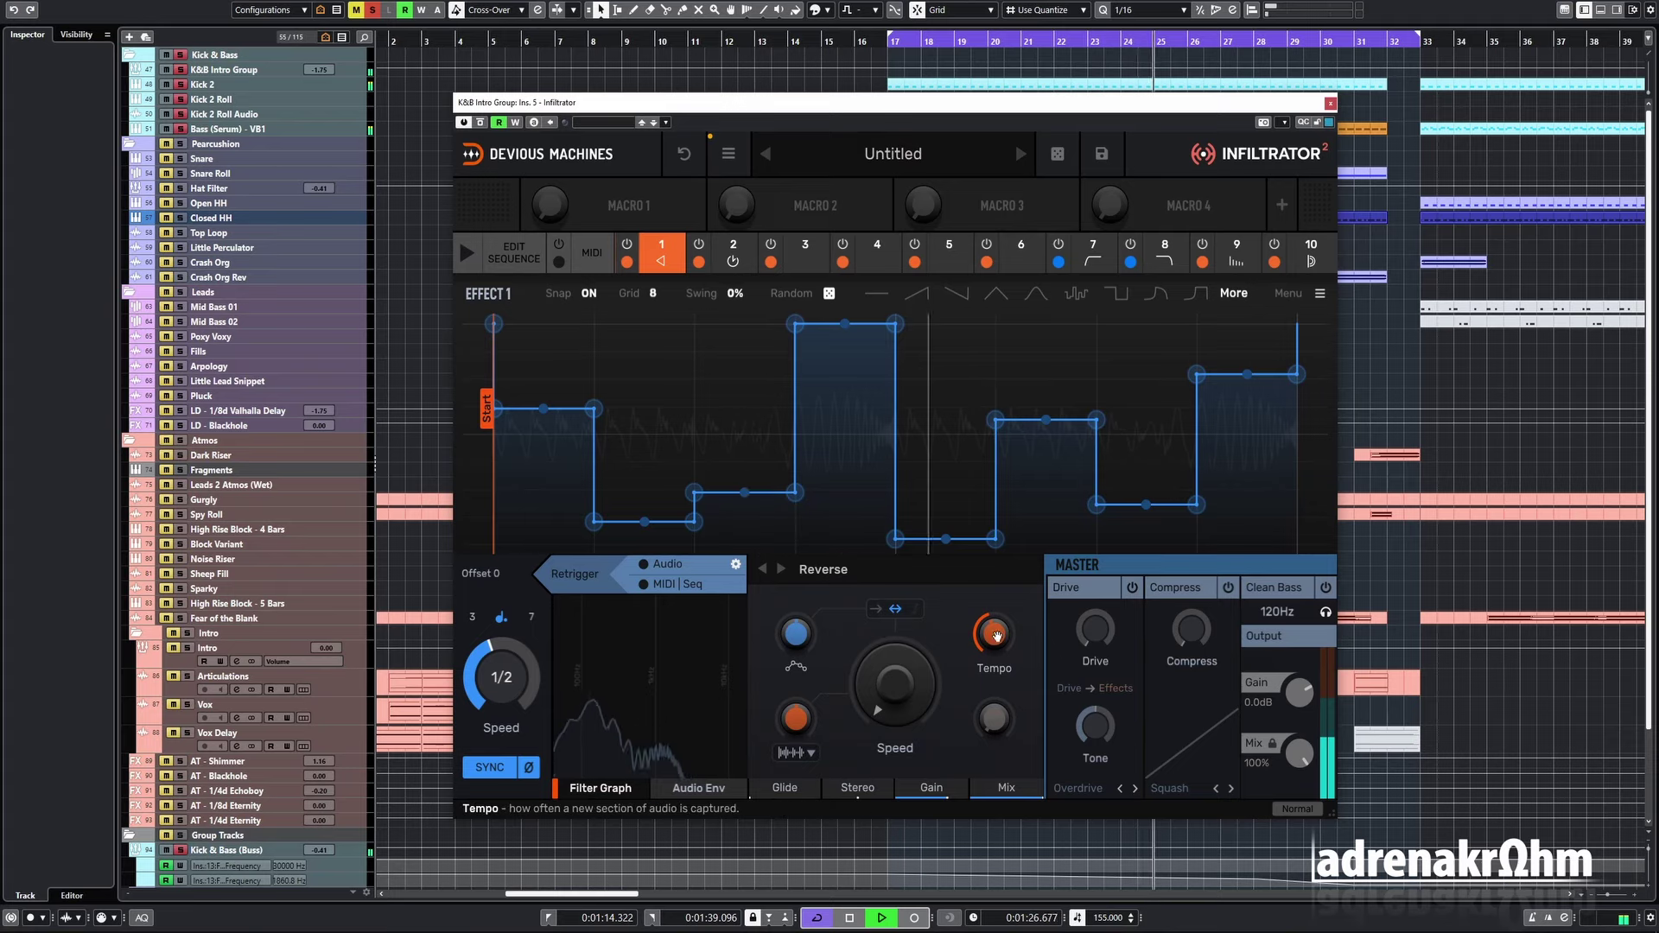
left_click(911, 668)
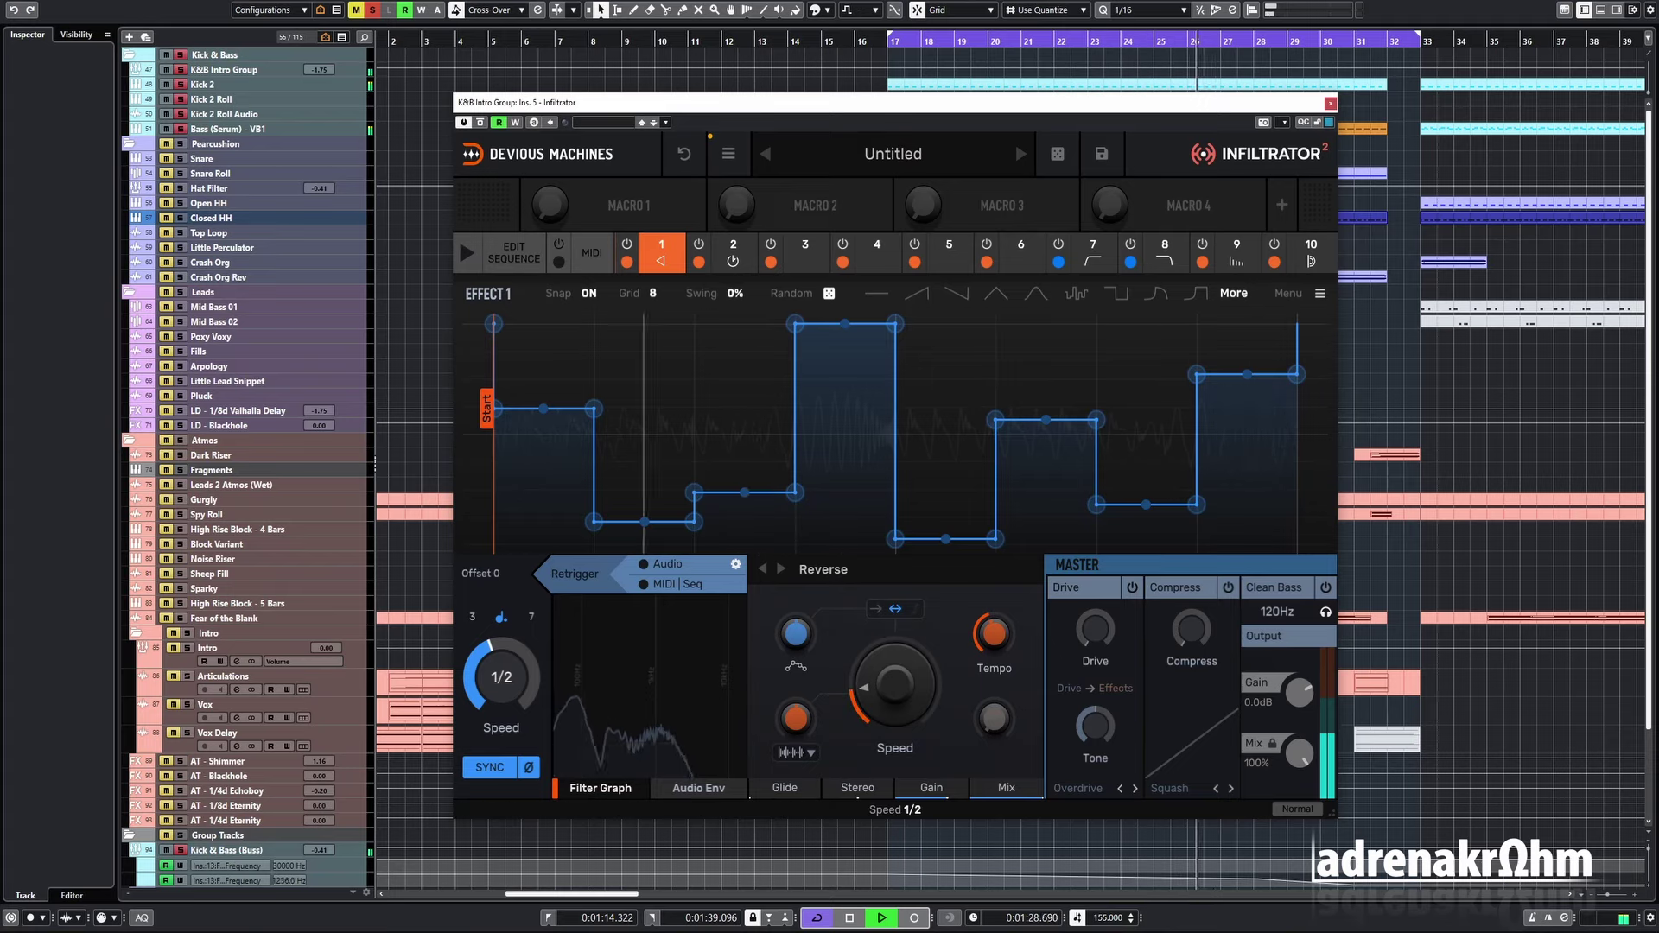
left_click_drag(911, 669, 911, 661)
left_click_drag(811, 637, 811, 618)
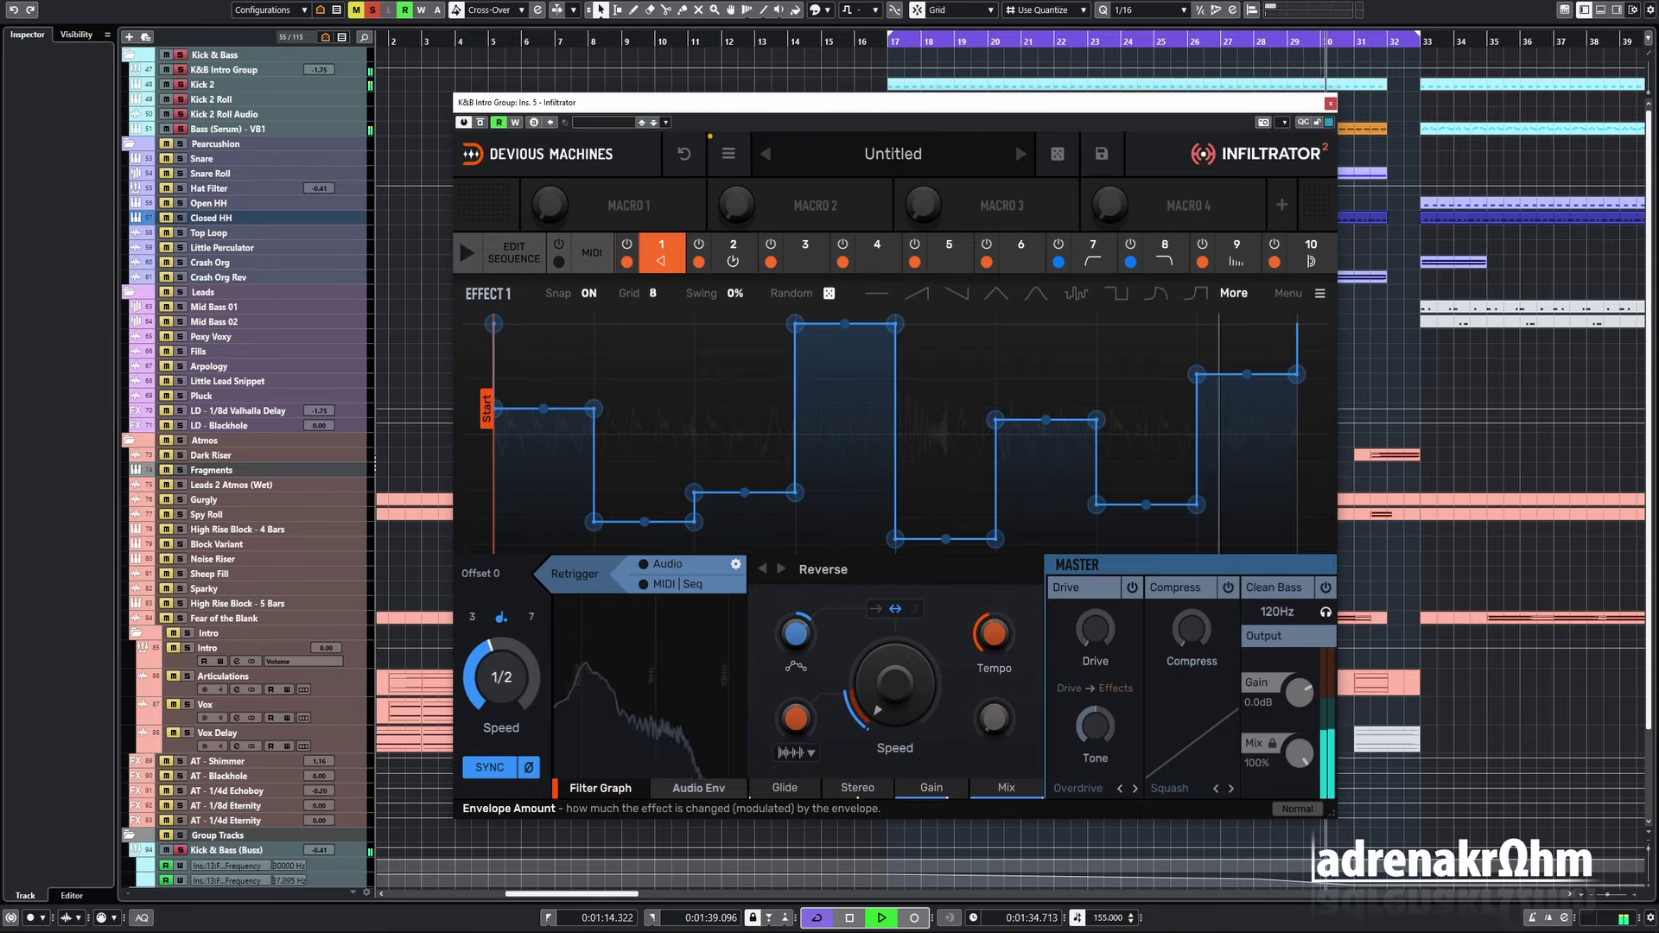
- Raise the envelope's Speed modulation to 67% at a 1/16 rate, then stop playback
left_click_drag(501, 677, 506, 670)
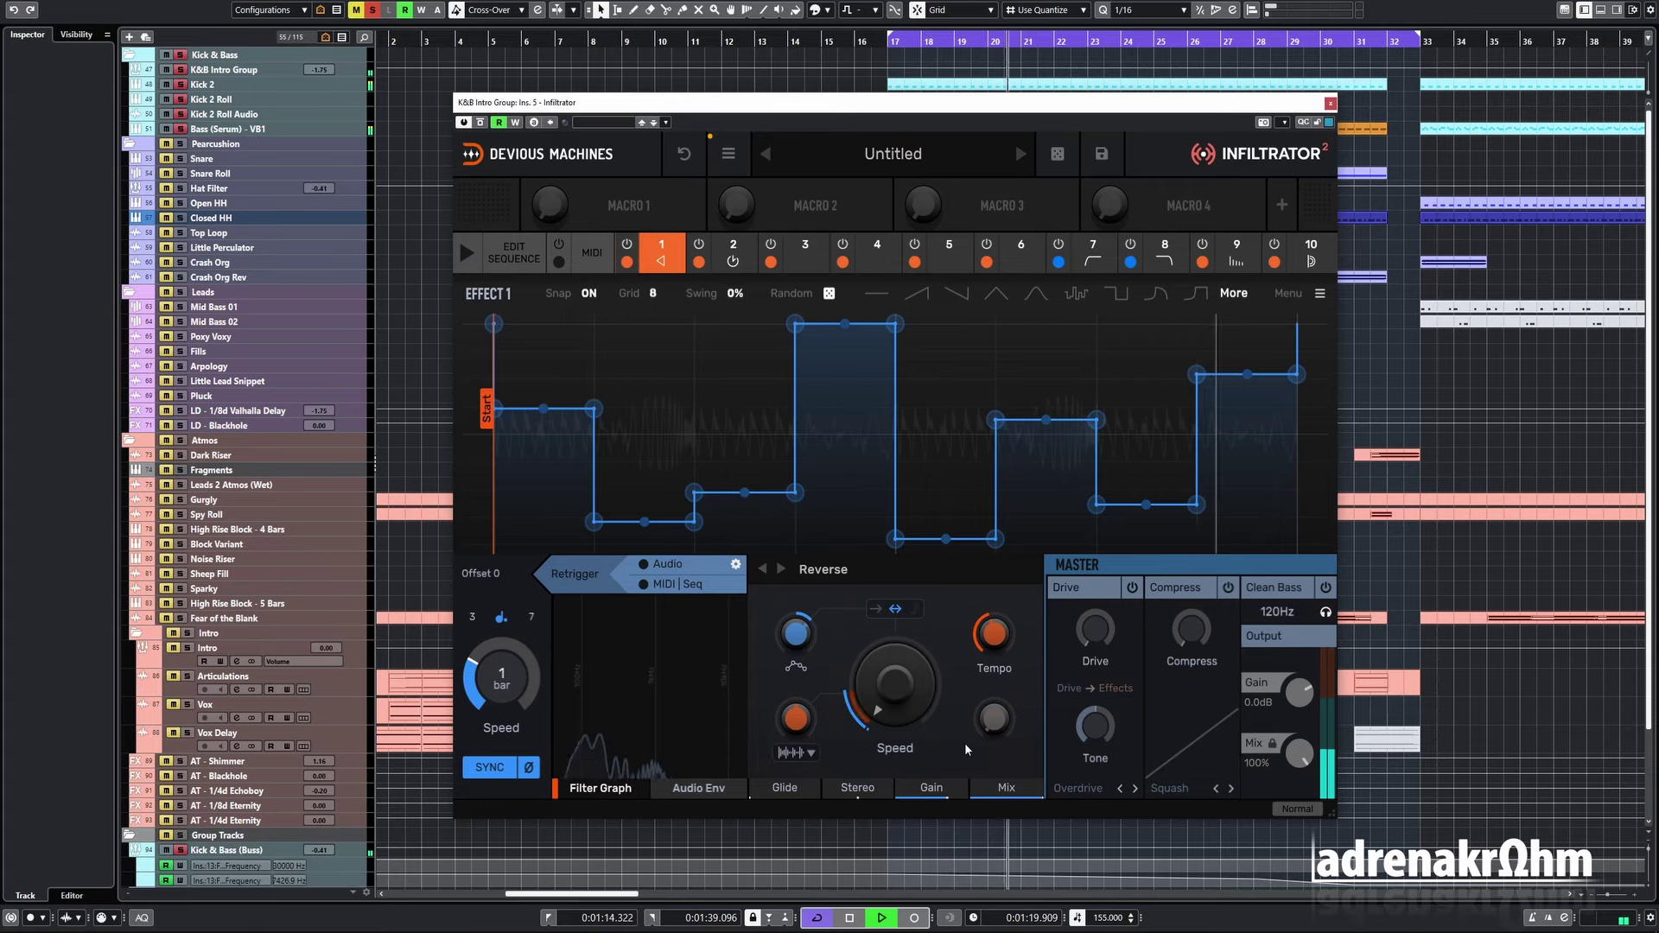
left_click_drag(864, 683, 865, 657)
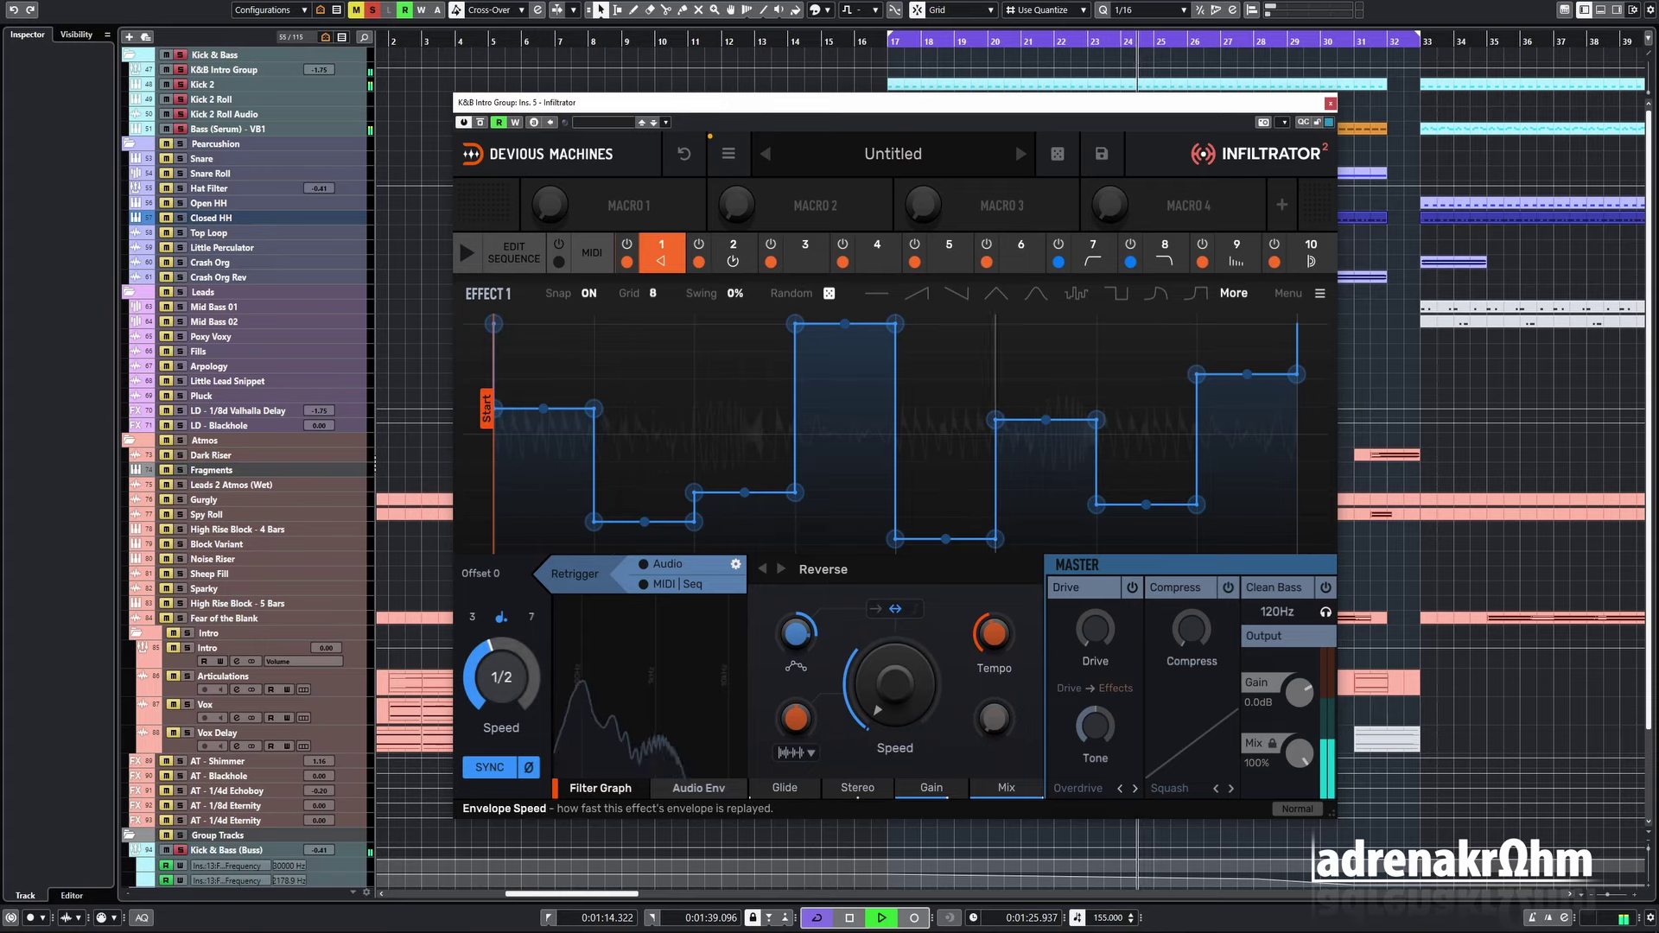
left_click_drag(501, 677, 501, 663)
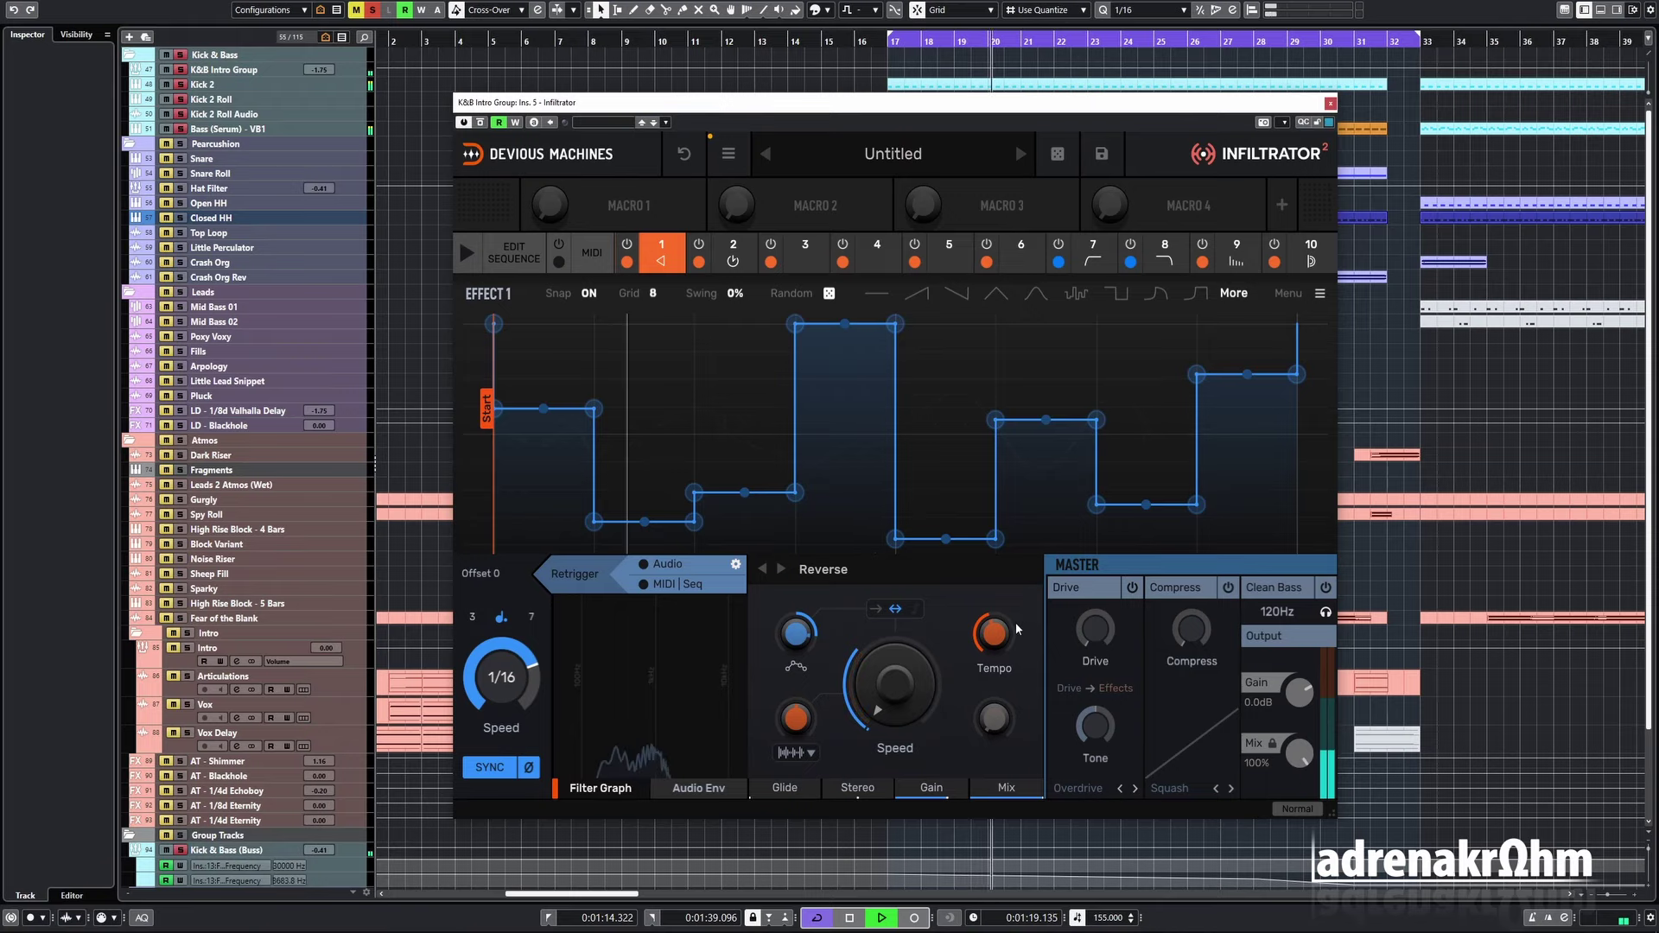
key("space")
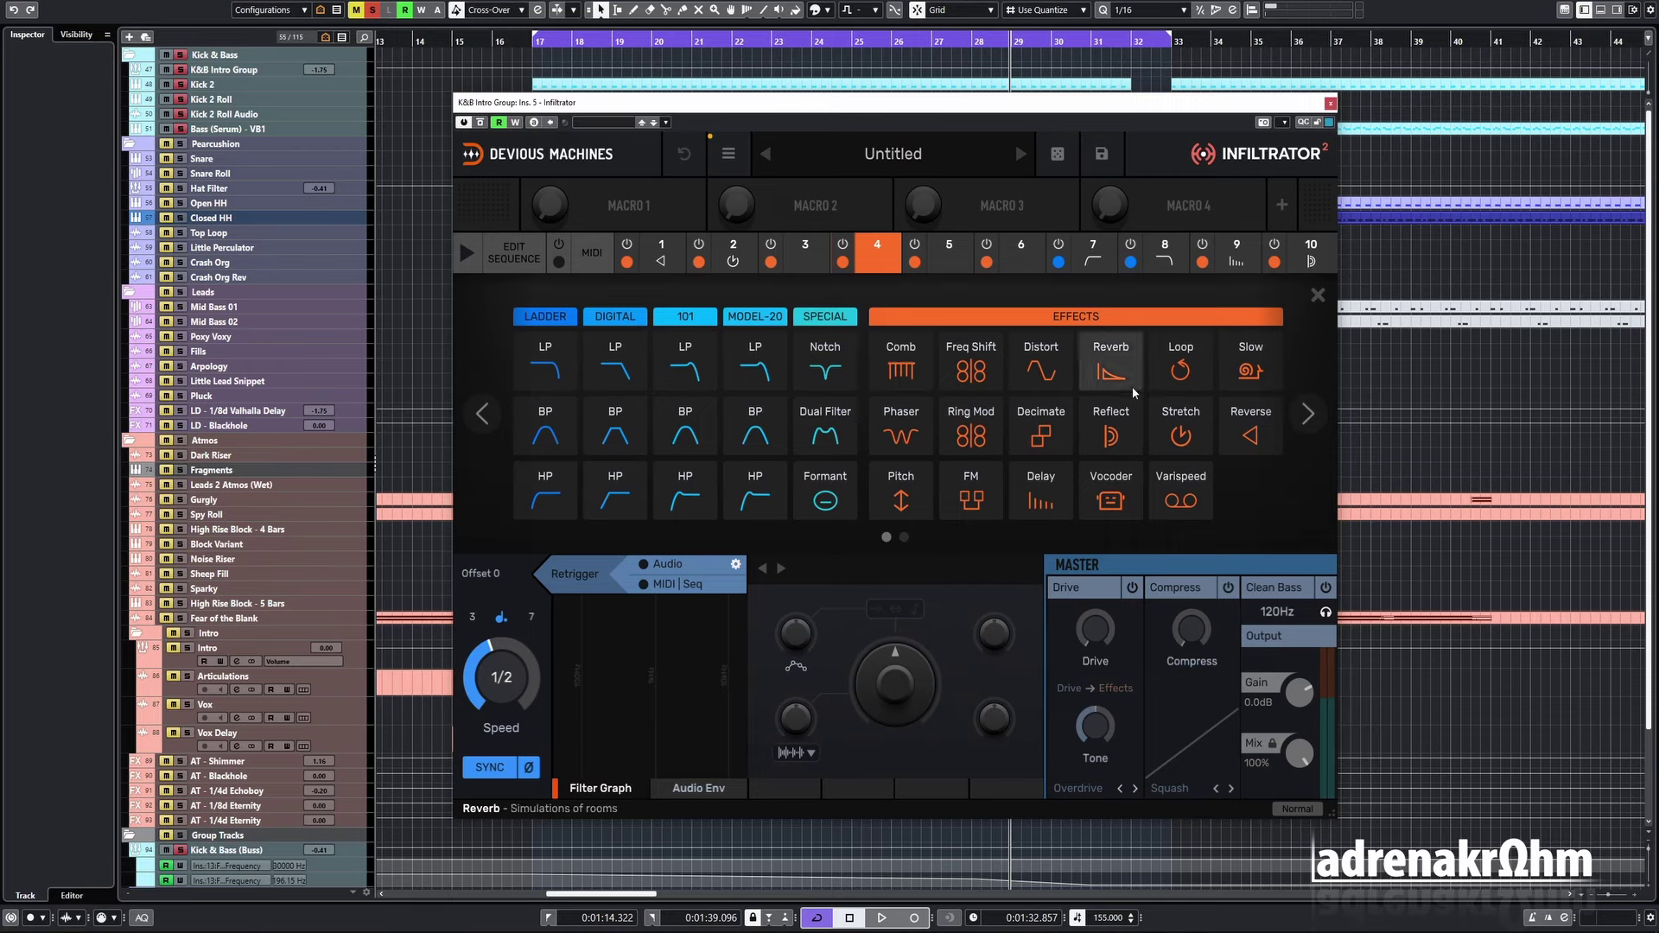
- Load Loop into slot 4 with Envelope 1 modulating Speed unipolar at 36%
left_click(1163, 373)
key("space")
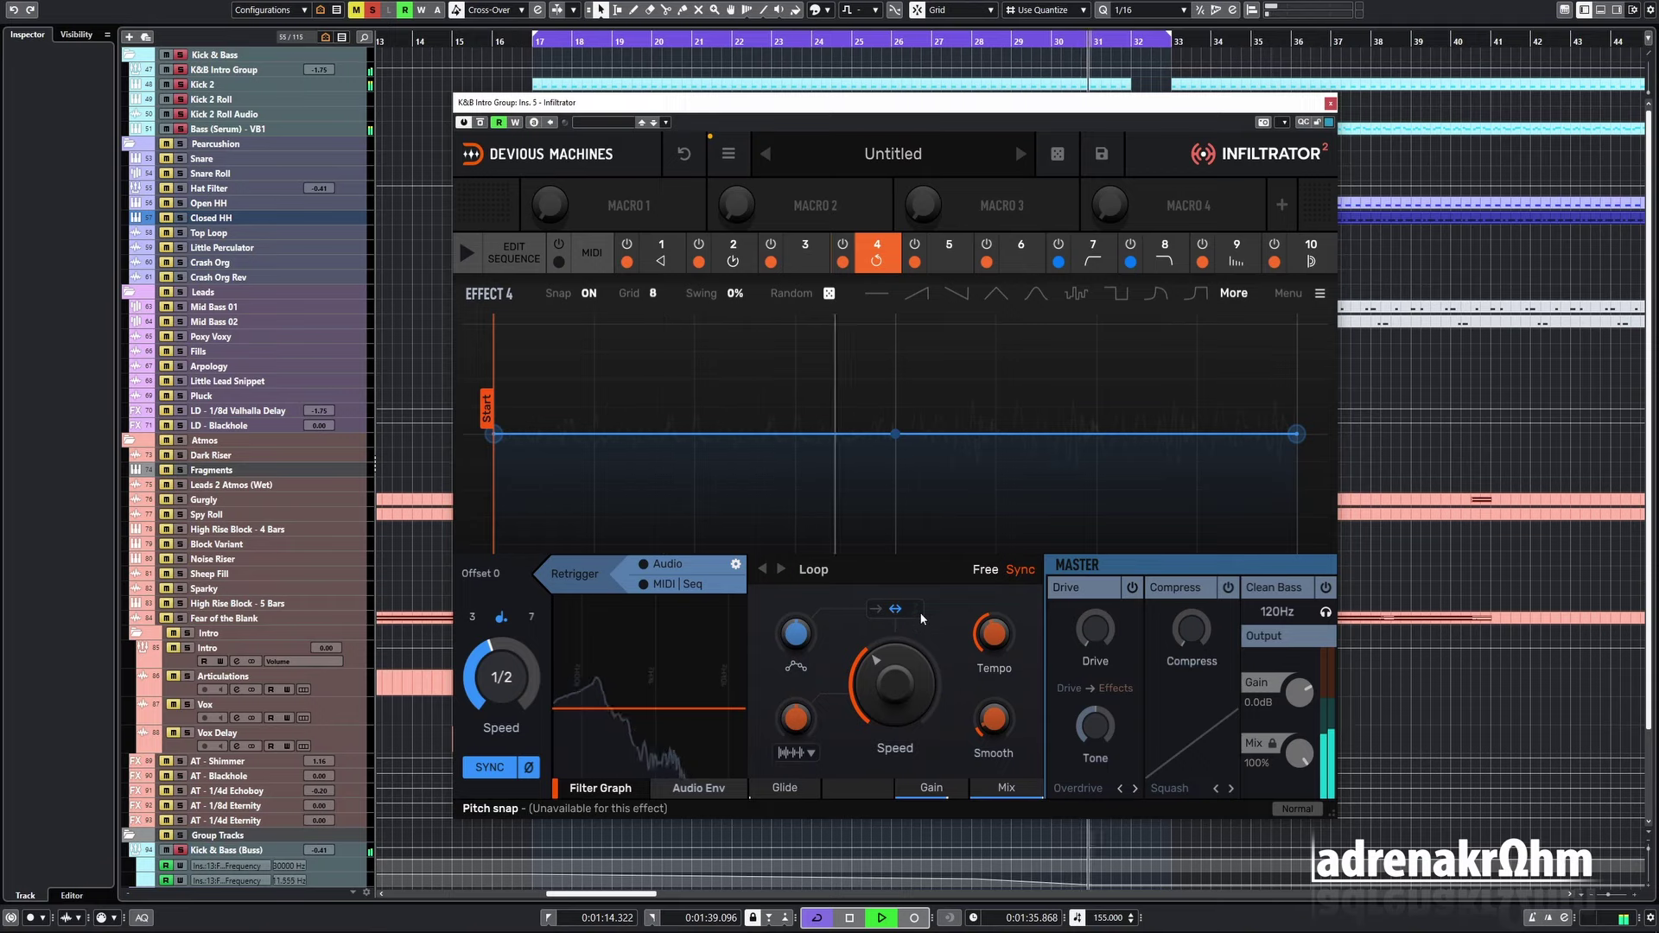
left_click_drag(796, 634, 796, 610)
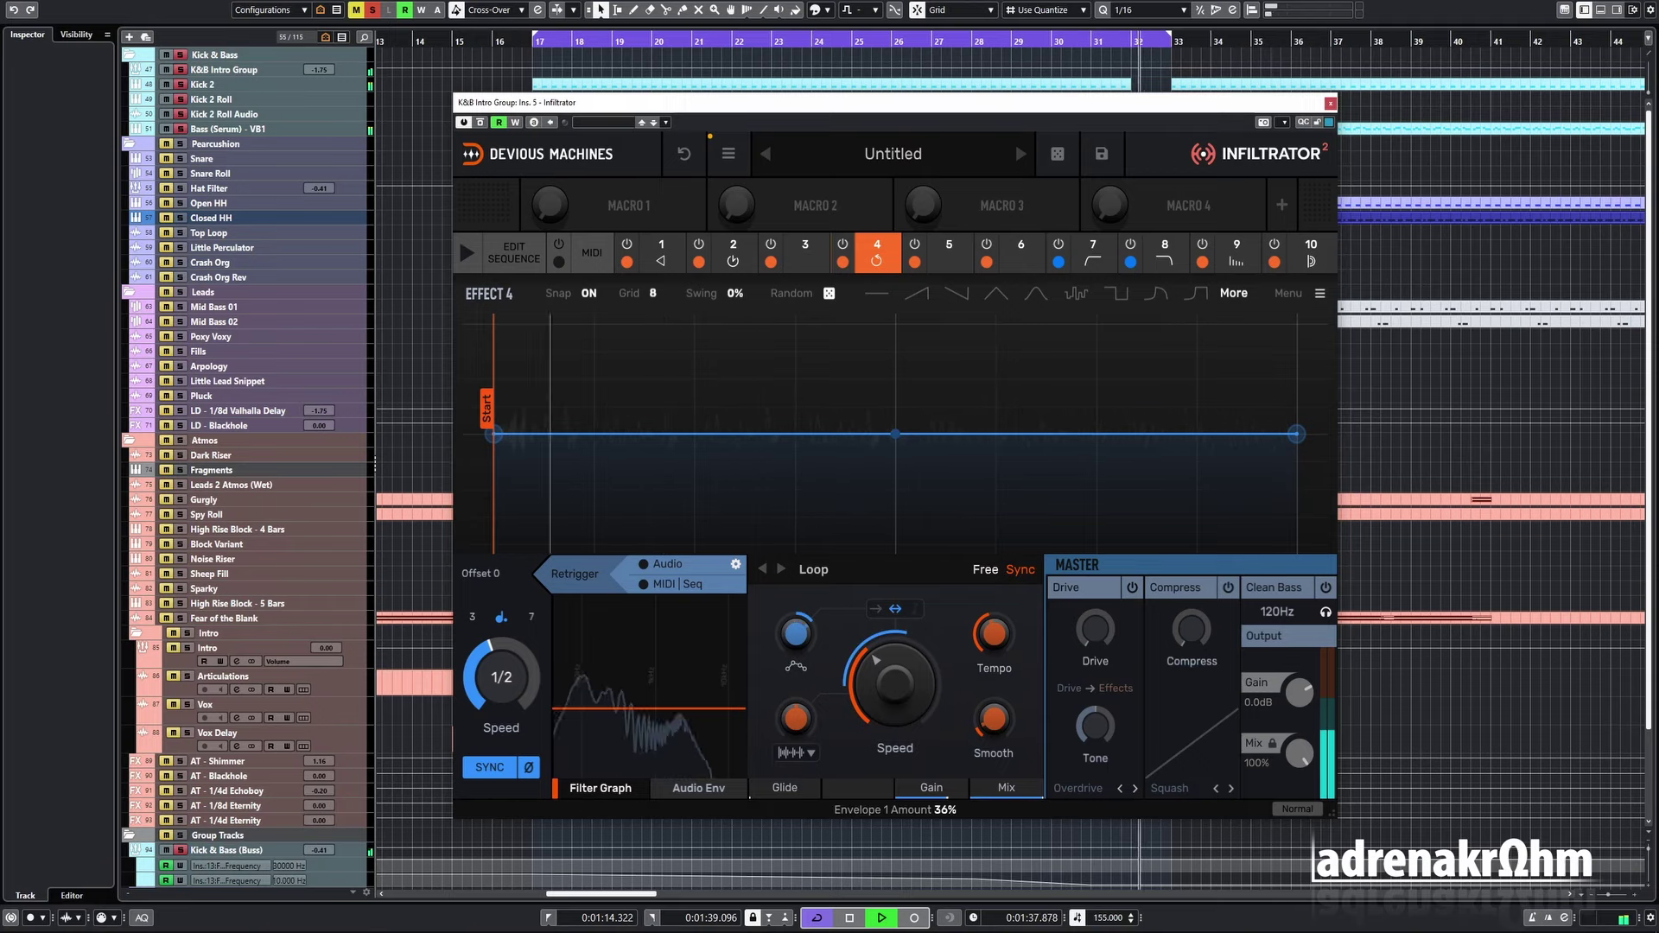
left_click(876, 610)
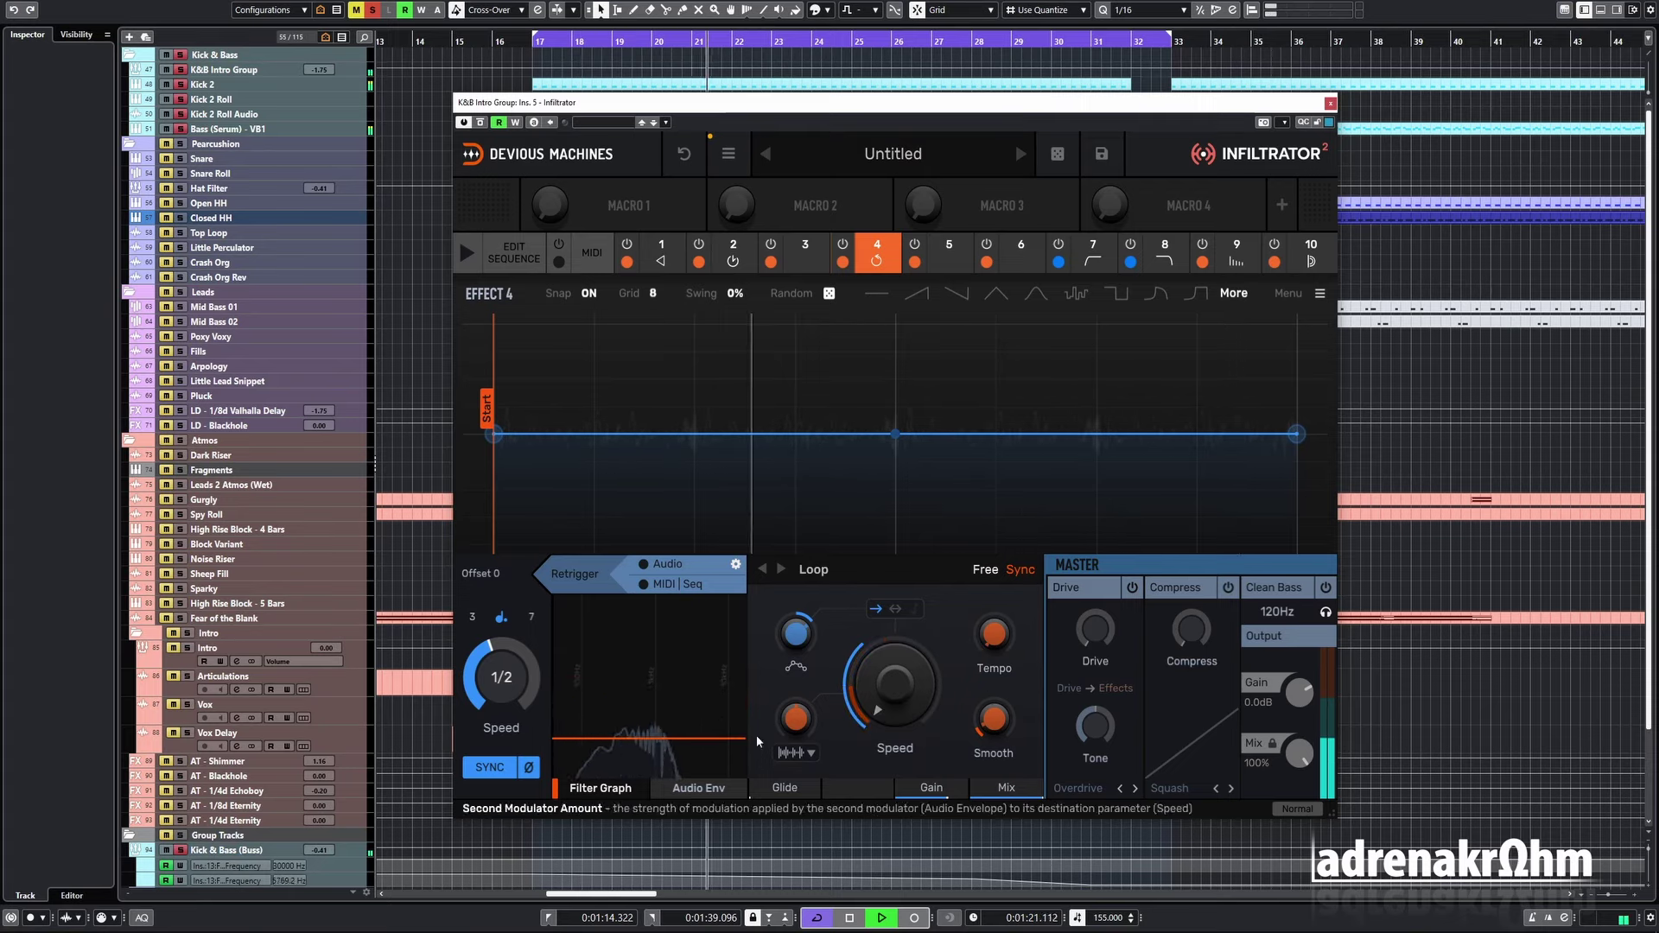
left_click(795, 752)
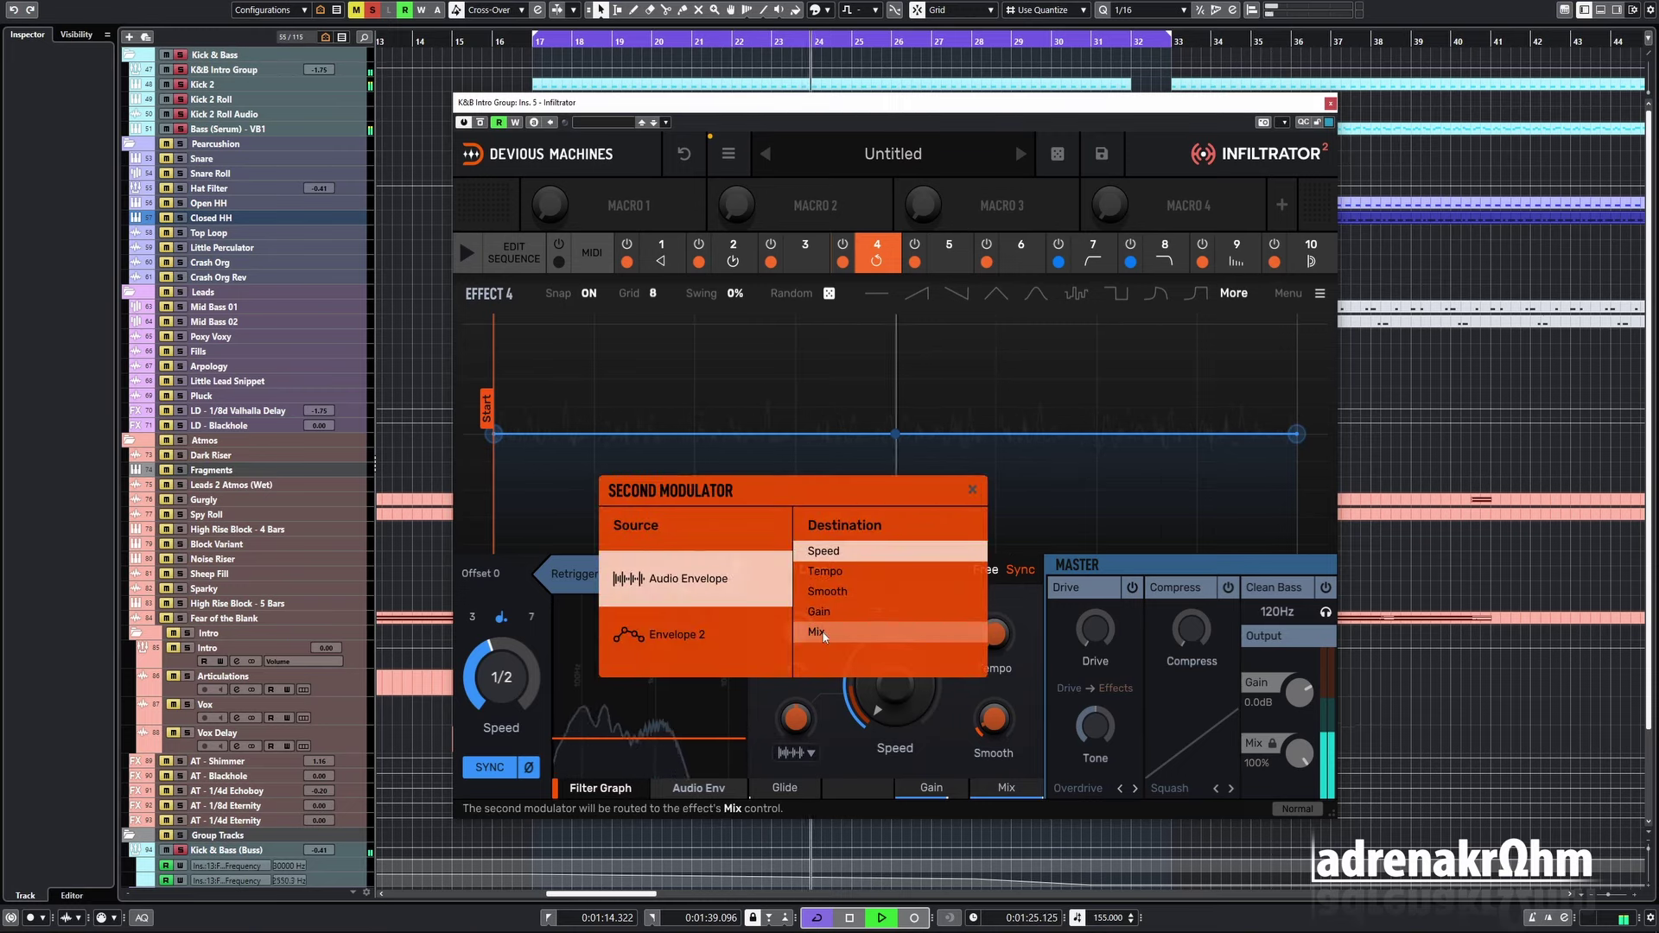
- Route the Loop's second modulator from Envelope 2 to Mix and lower Loop Mix to 84%
left_click(825, 637)
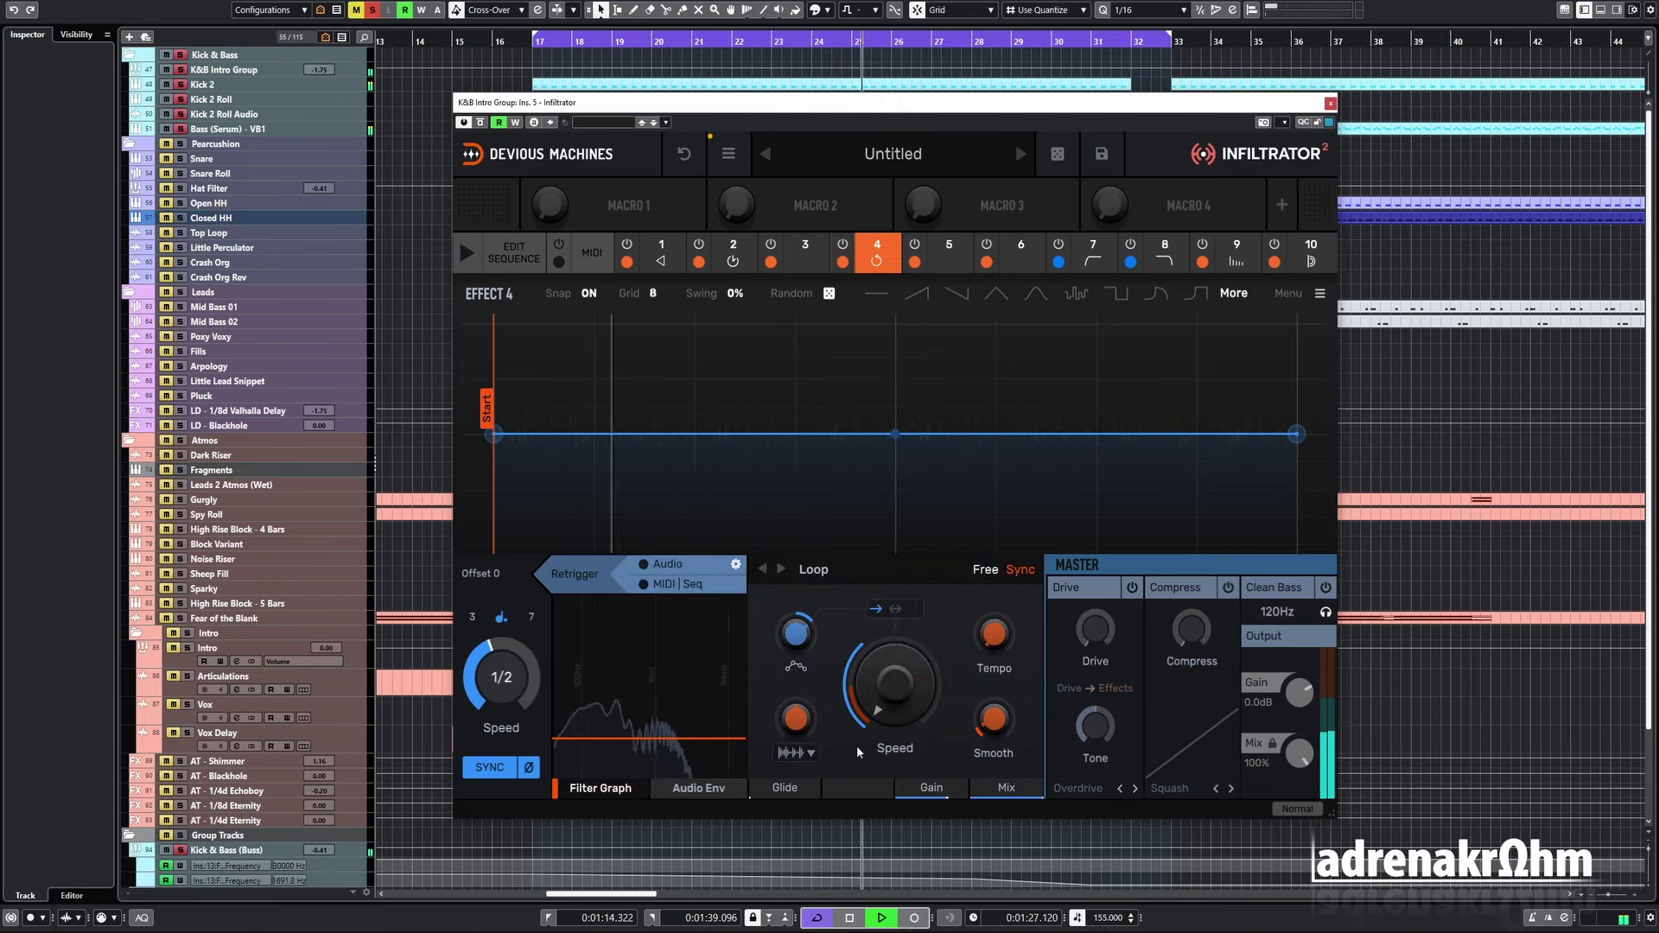
left_click(796, 753)
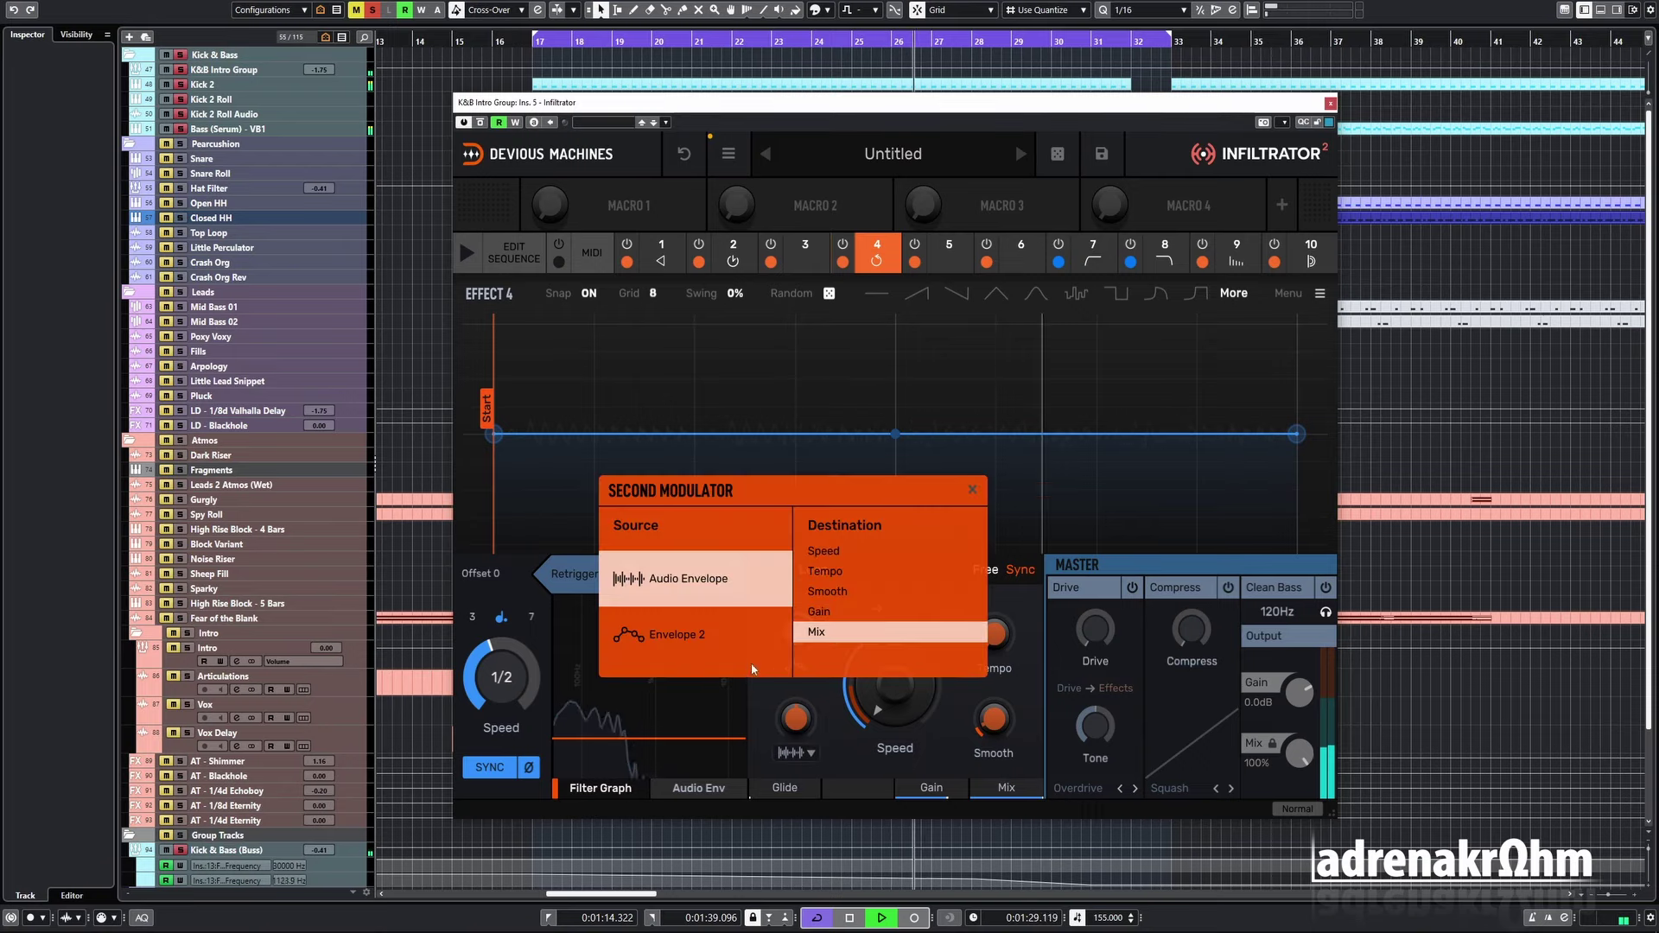
left_click(825, 551)
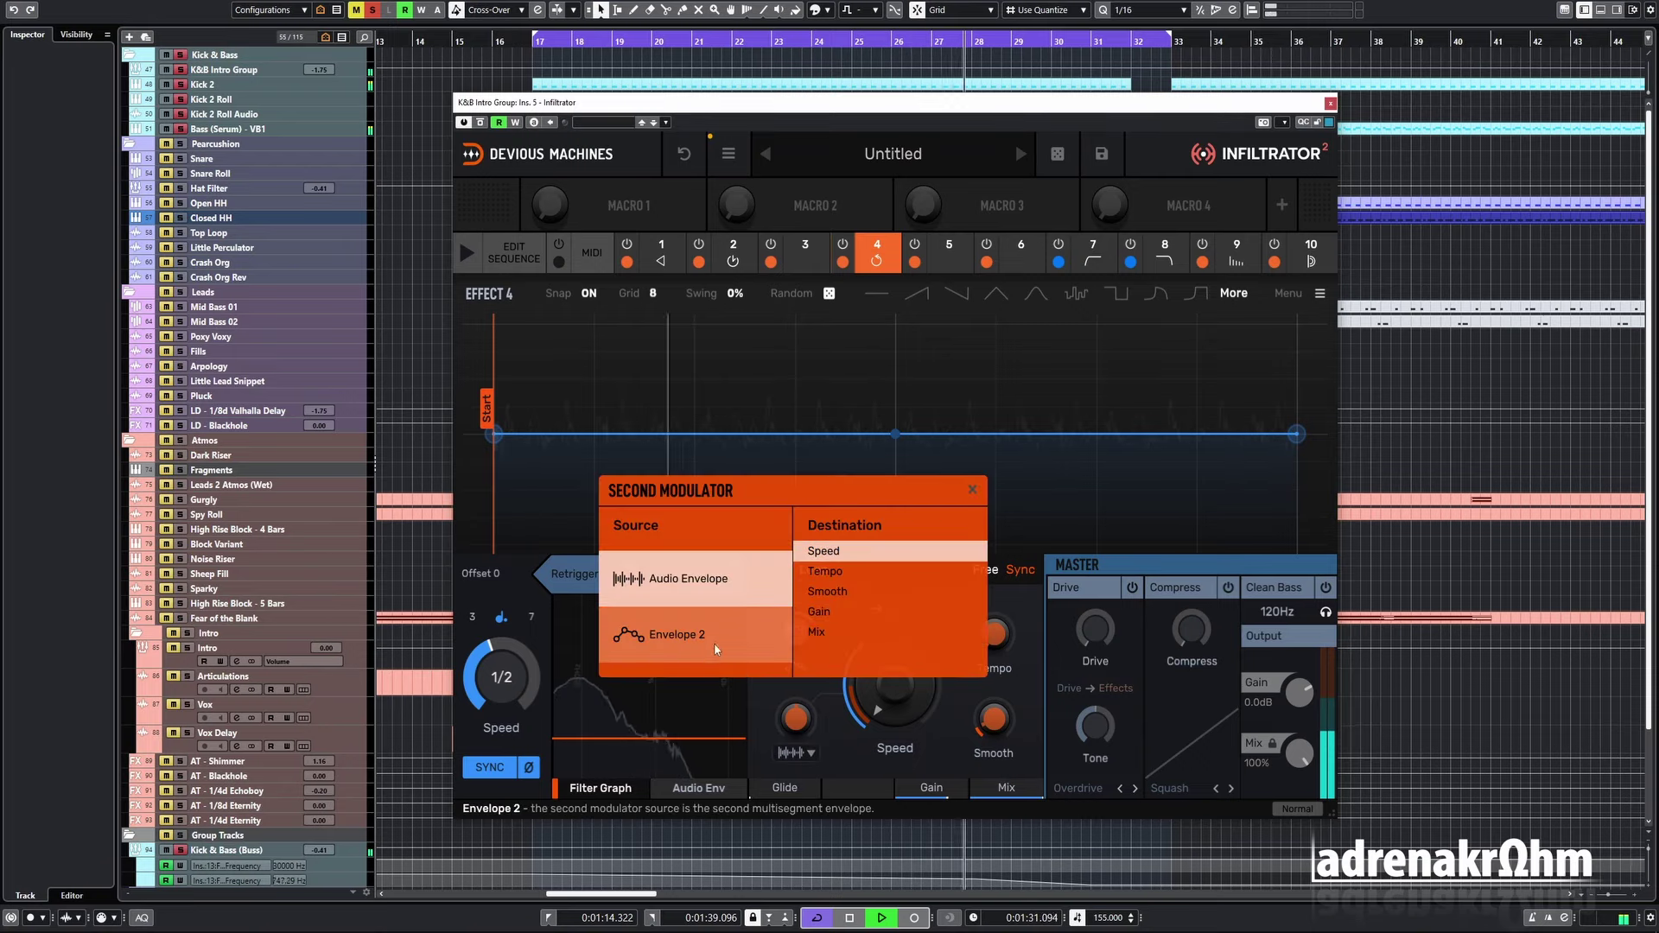
left_click(683, 634)
left_click(819, 631)
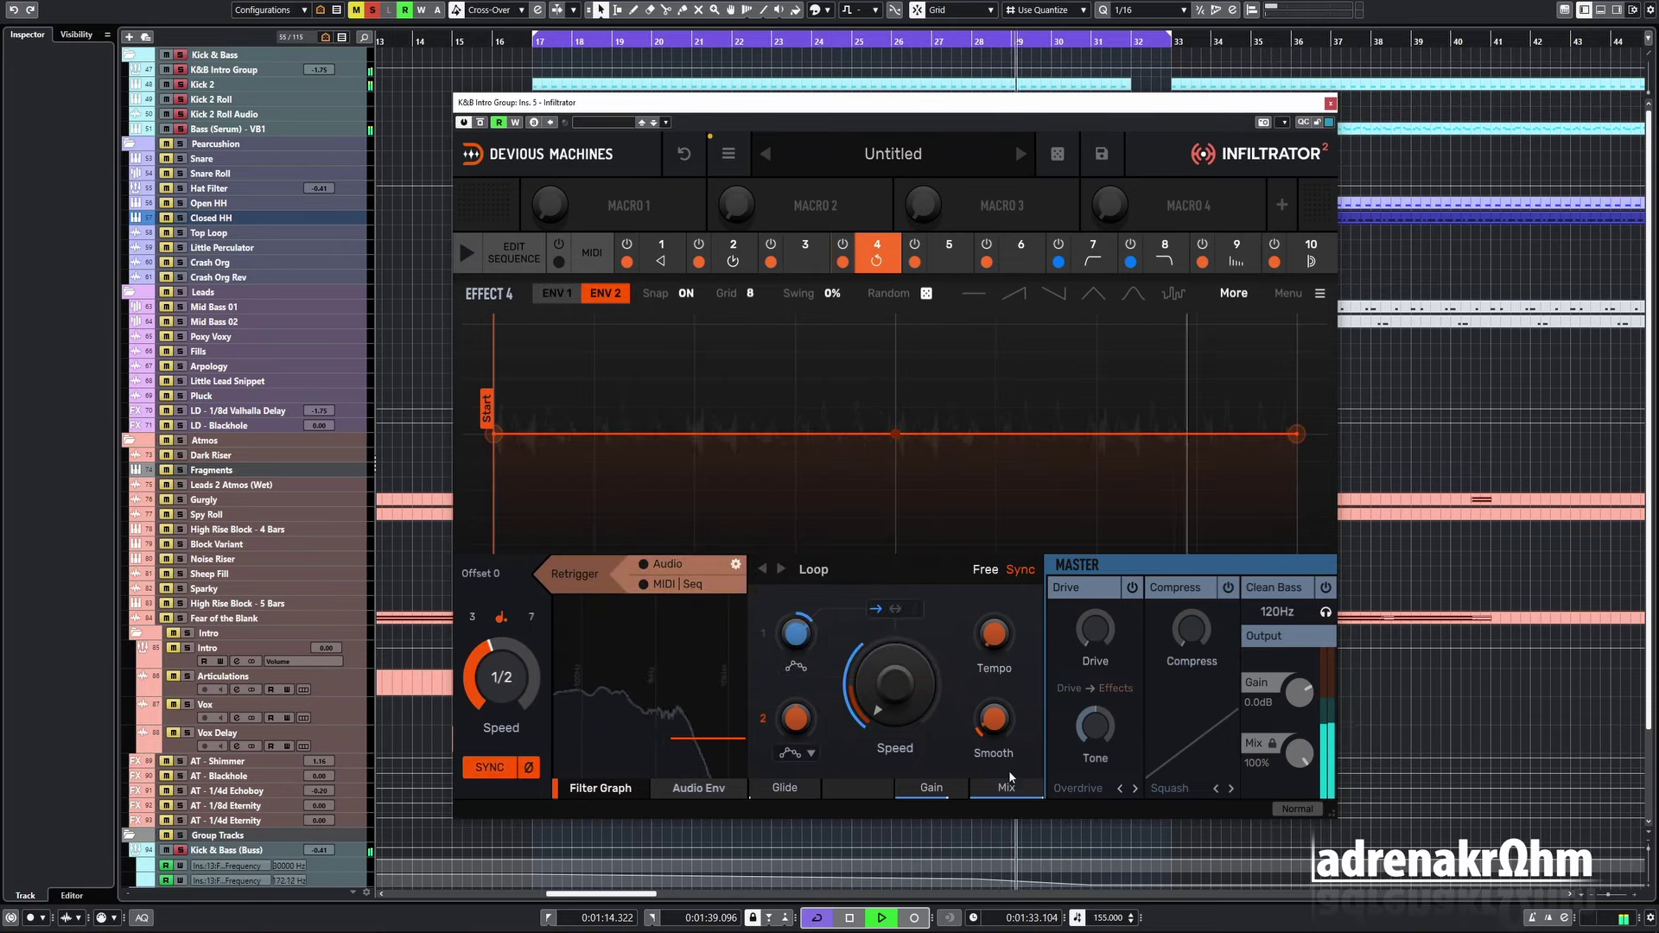
mouse_move(1026, 795)
left_mouse_down()
mouse_move(1025, 817)
mouse_move(1035, 769)
left_mouse_up()
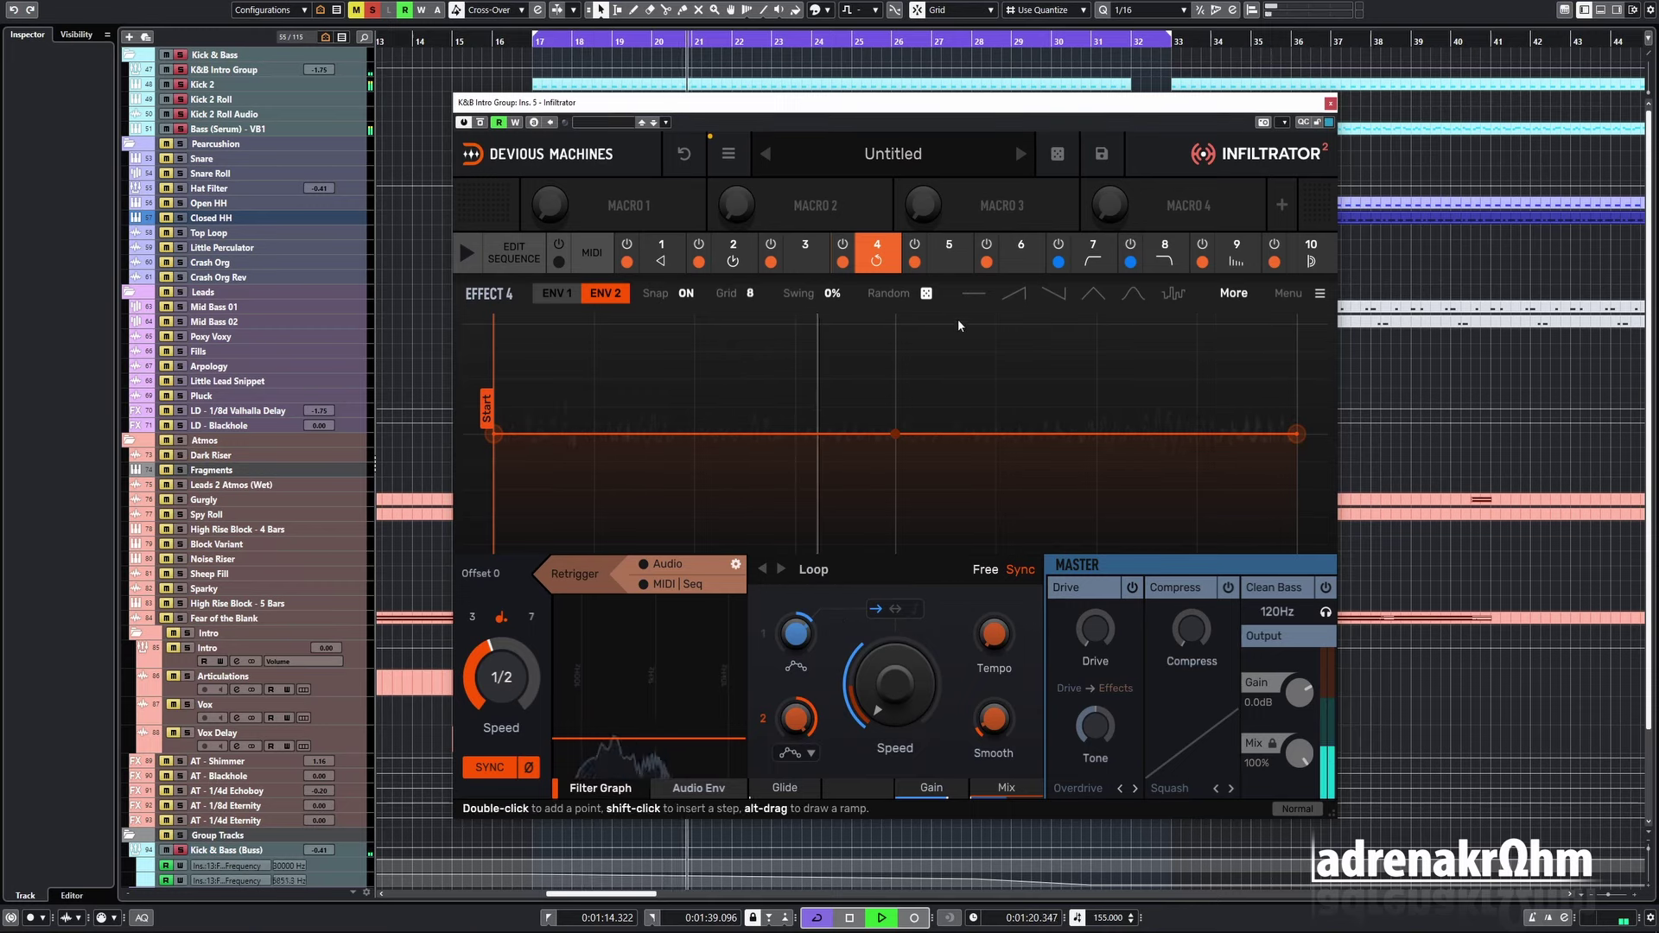
- Give Envelope 2 a random stepped shape running over 3 bars
mouse_move(925, 294)
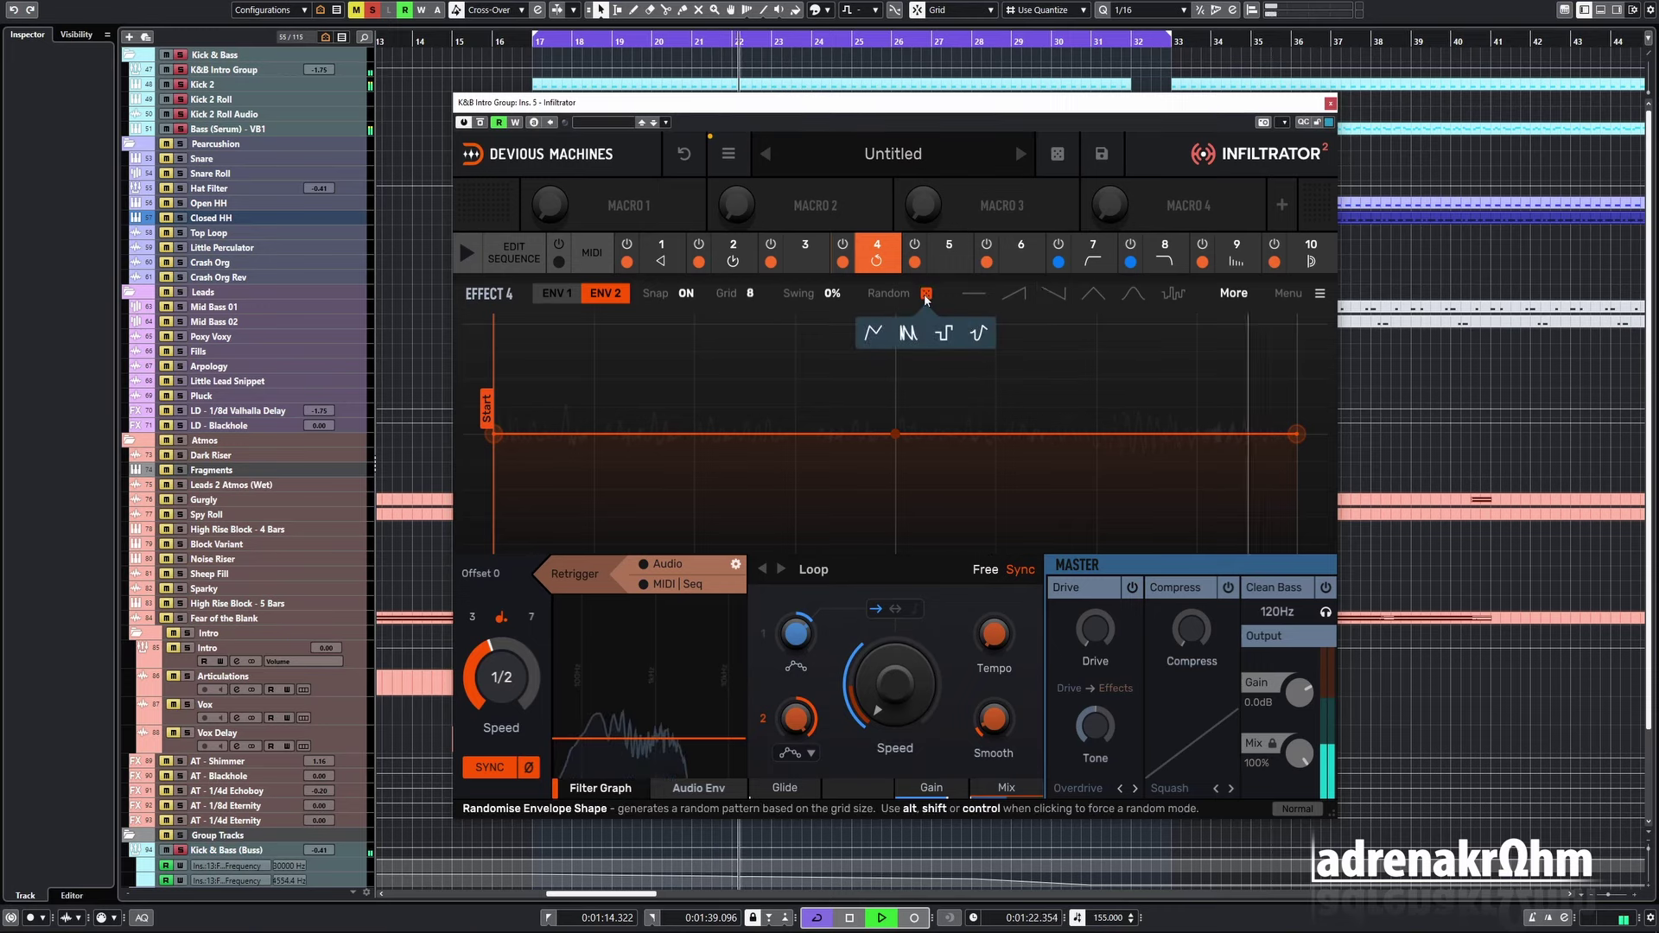
left_click(943, 335)
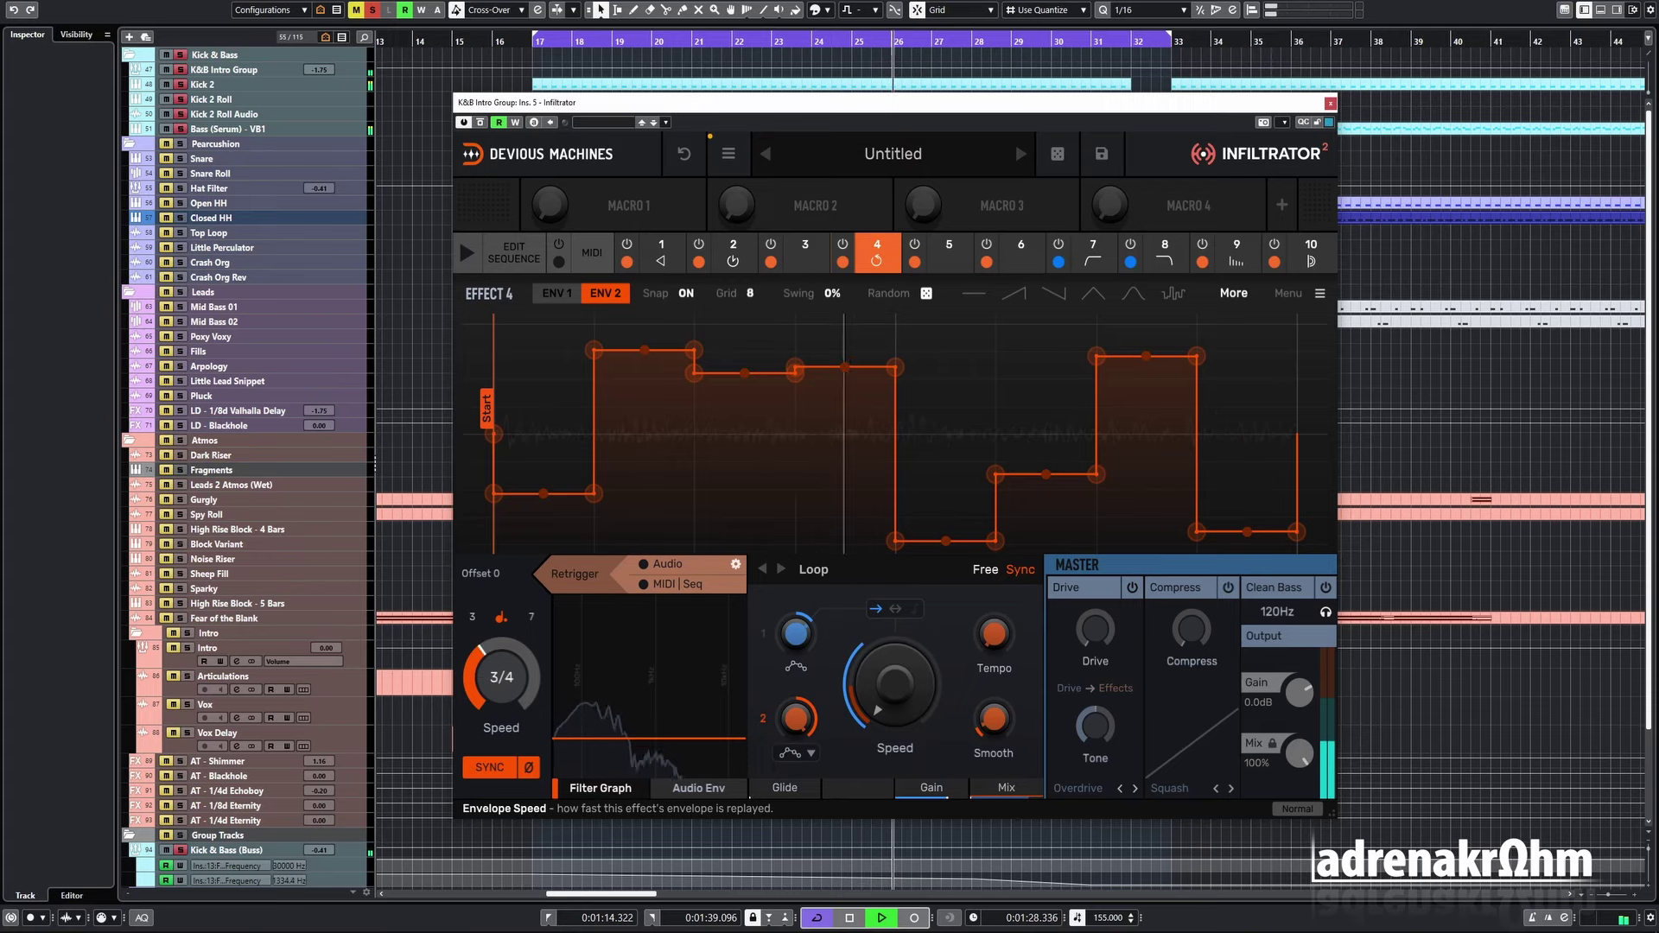
left_click_drag(501, 678, 501, 670)
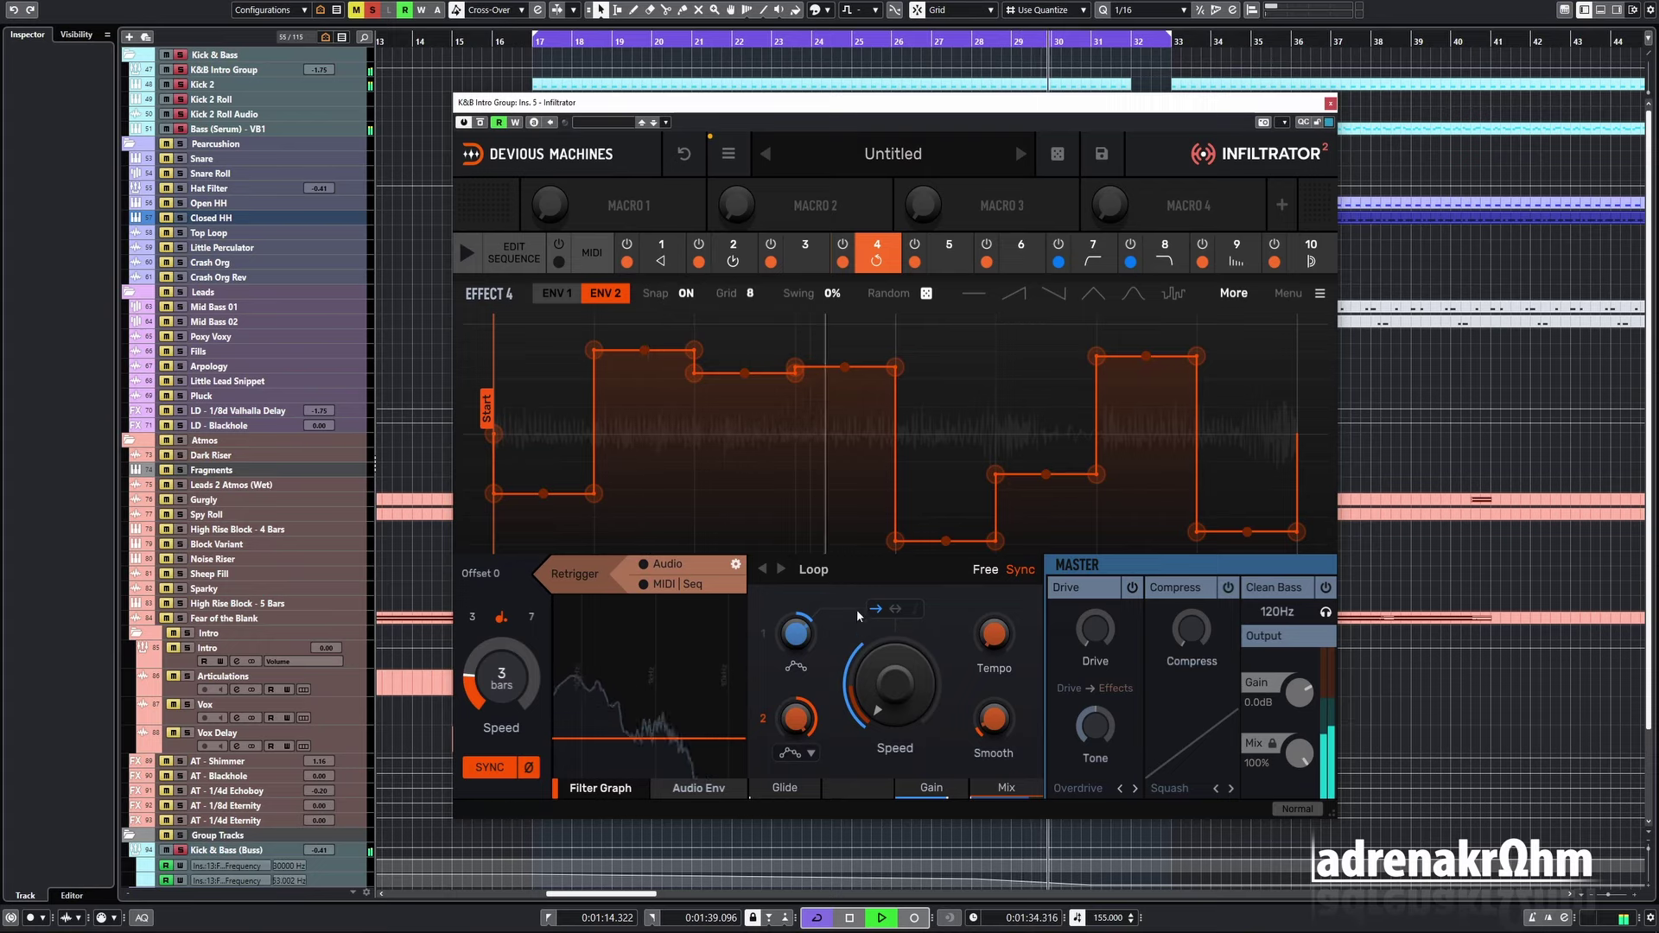
- Set Envelope 1's speed to 1.5 bars
mouse_move(888, 300)
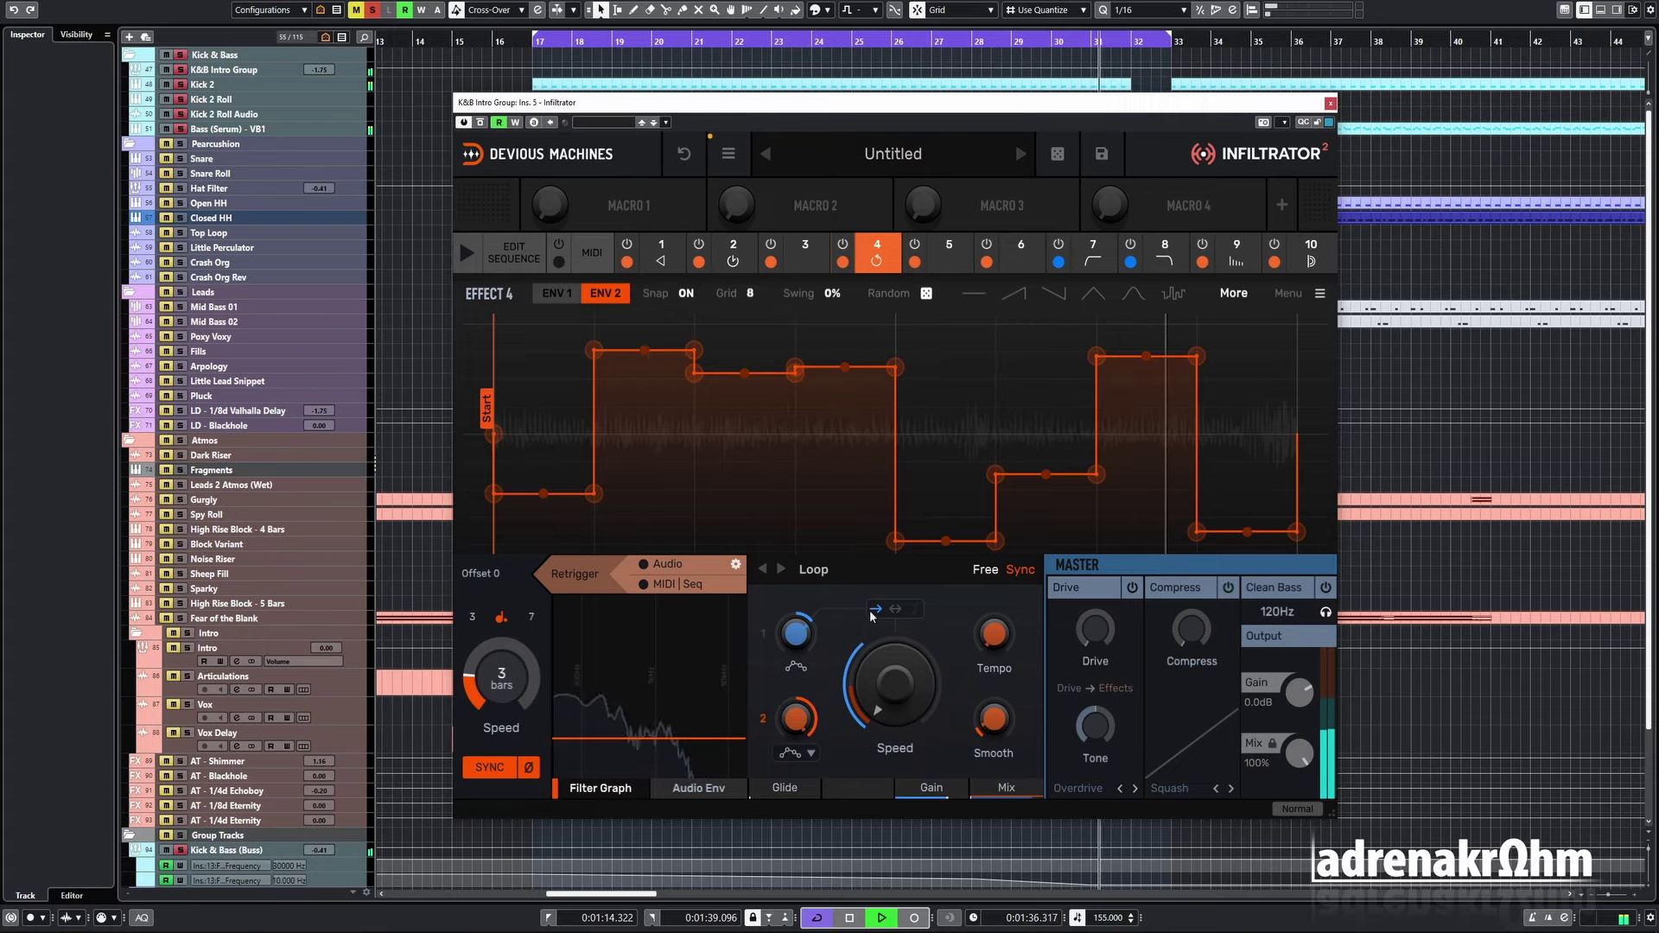
left_click(558, 293)
left_click_drag(530, 647, 530, 627)
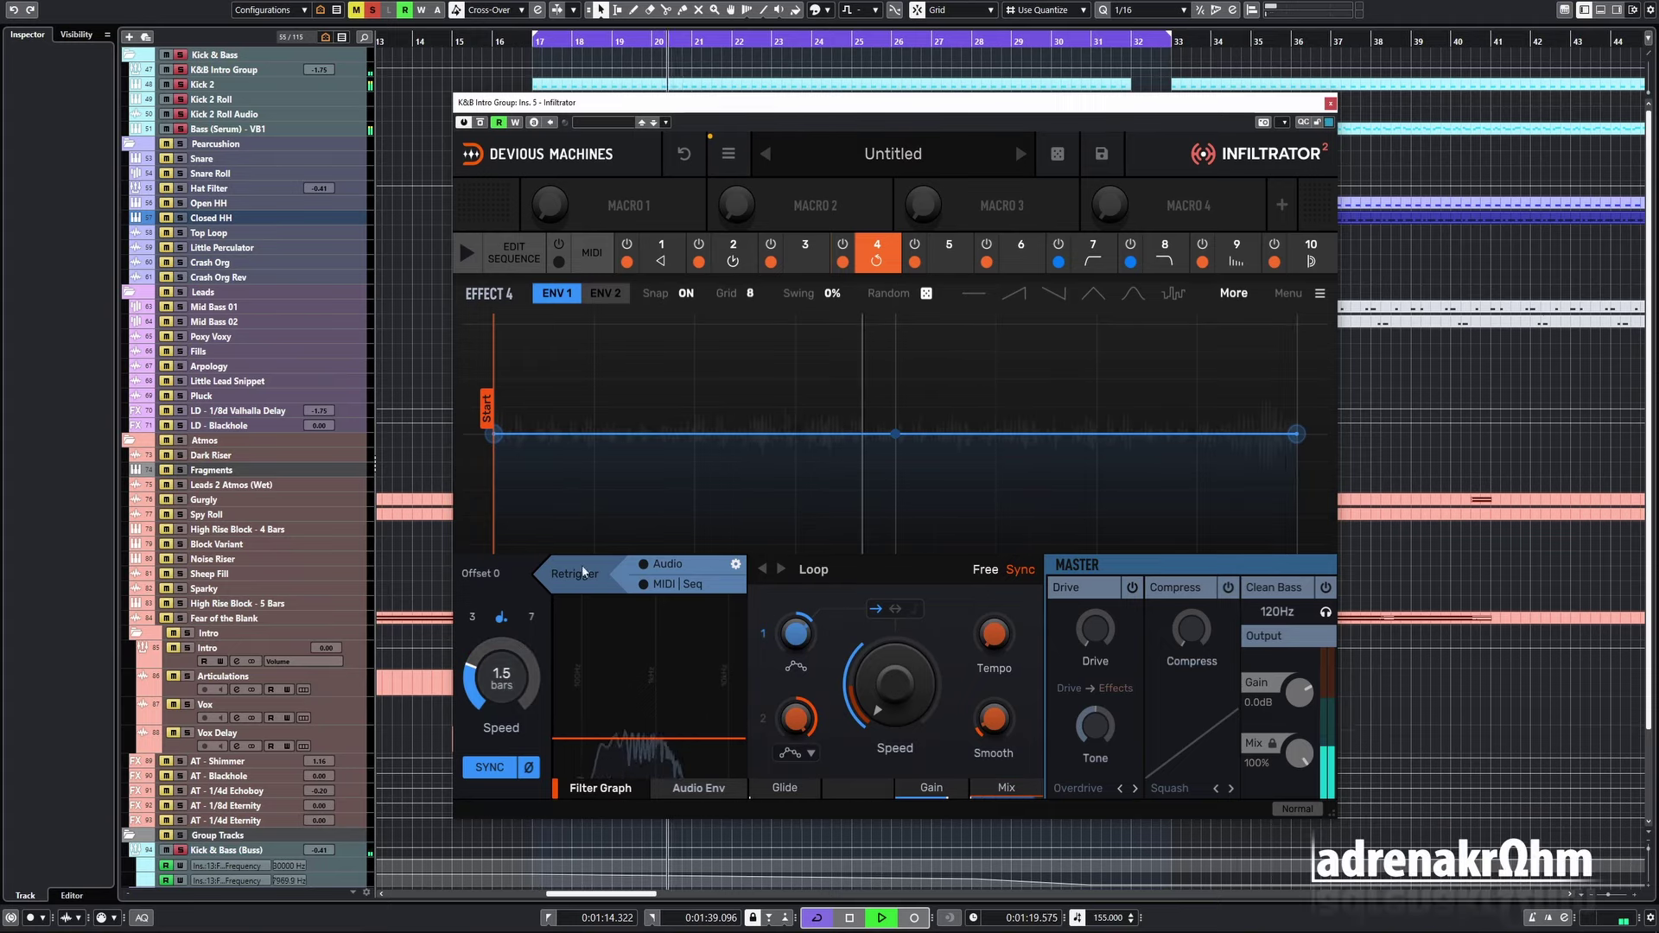
- Reroll random curved shapes for Envelope 1 until a jagged drop-and-ramp curve suits
mouse_move(924, 296)
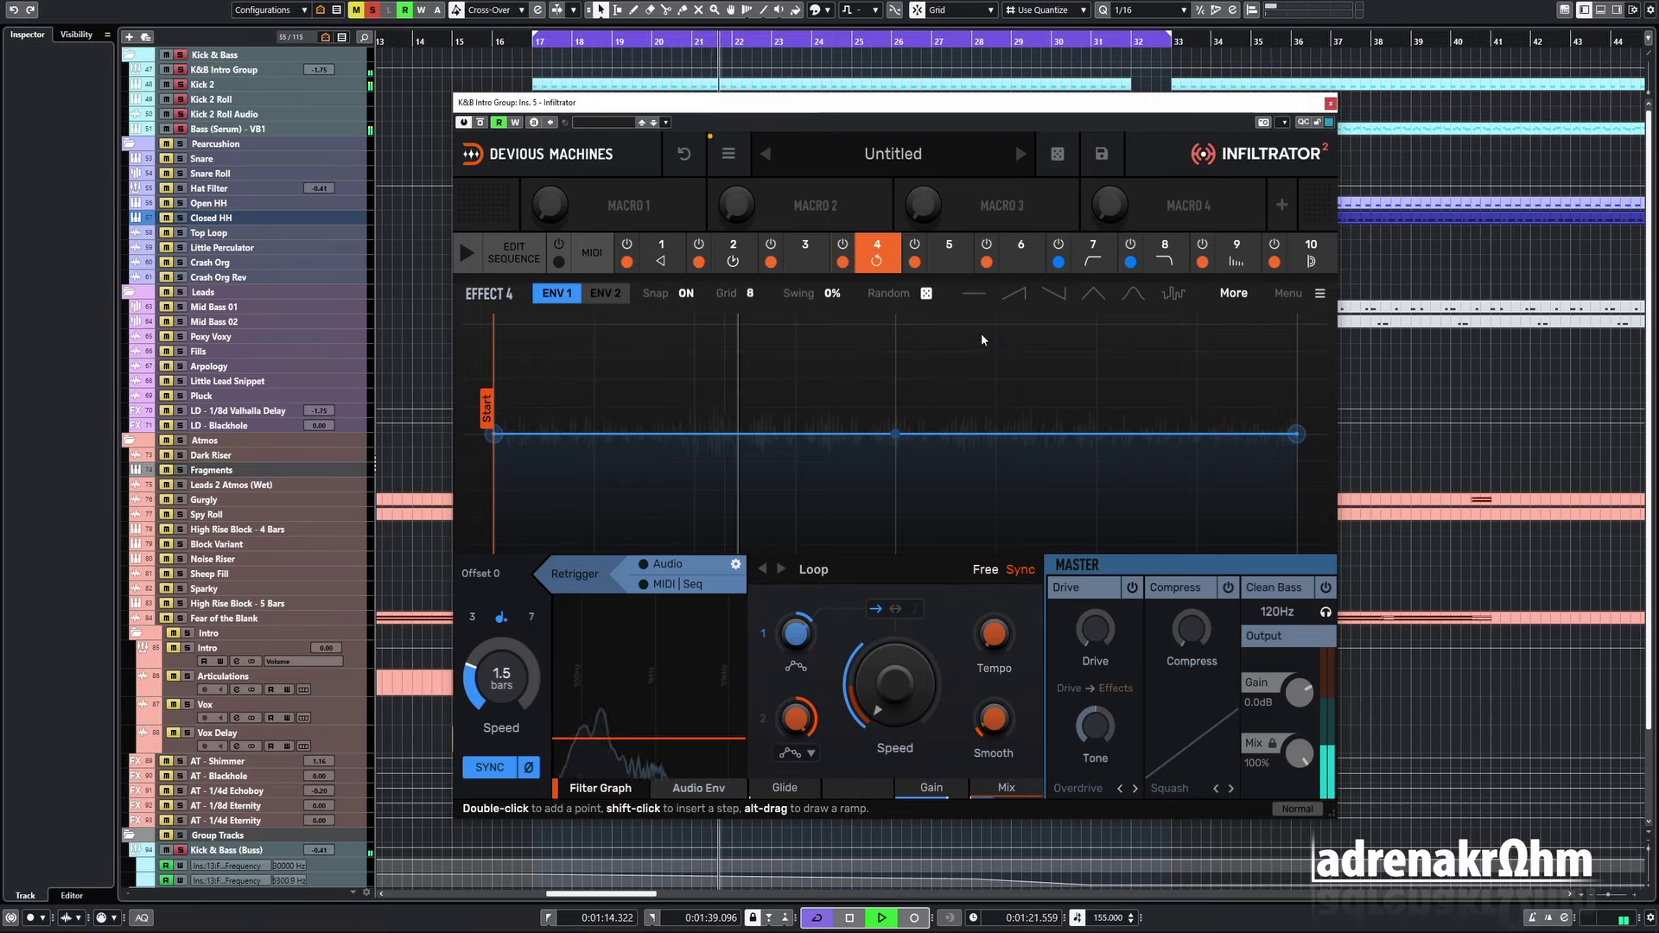
left_click(978, 334)
left_click(978, 334)
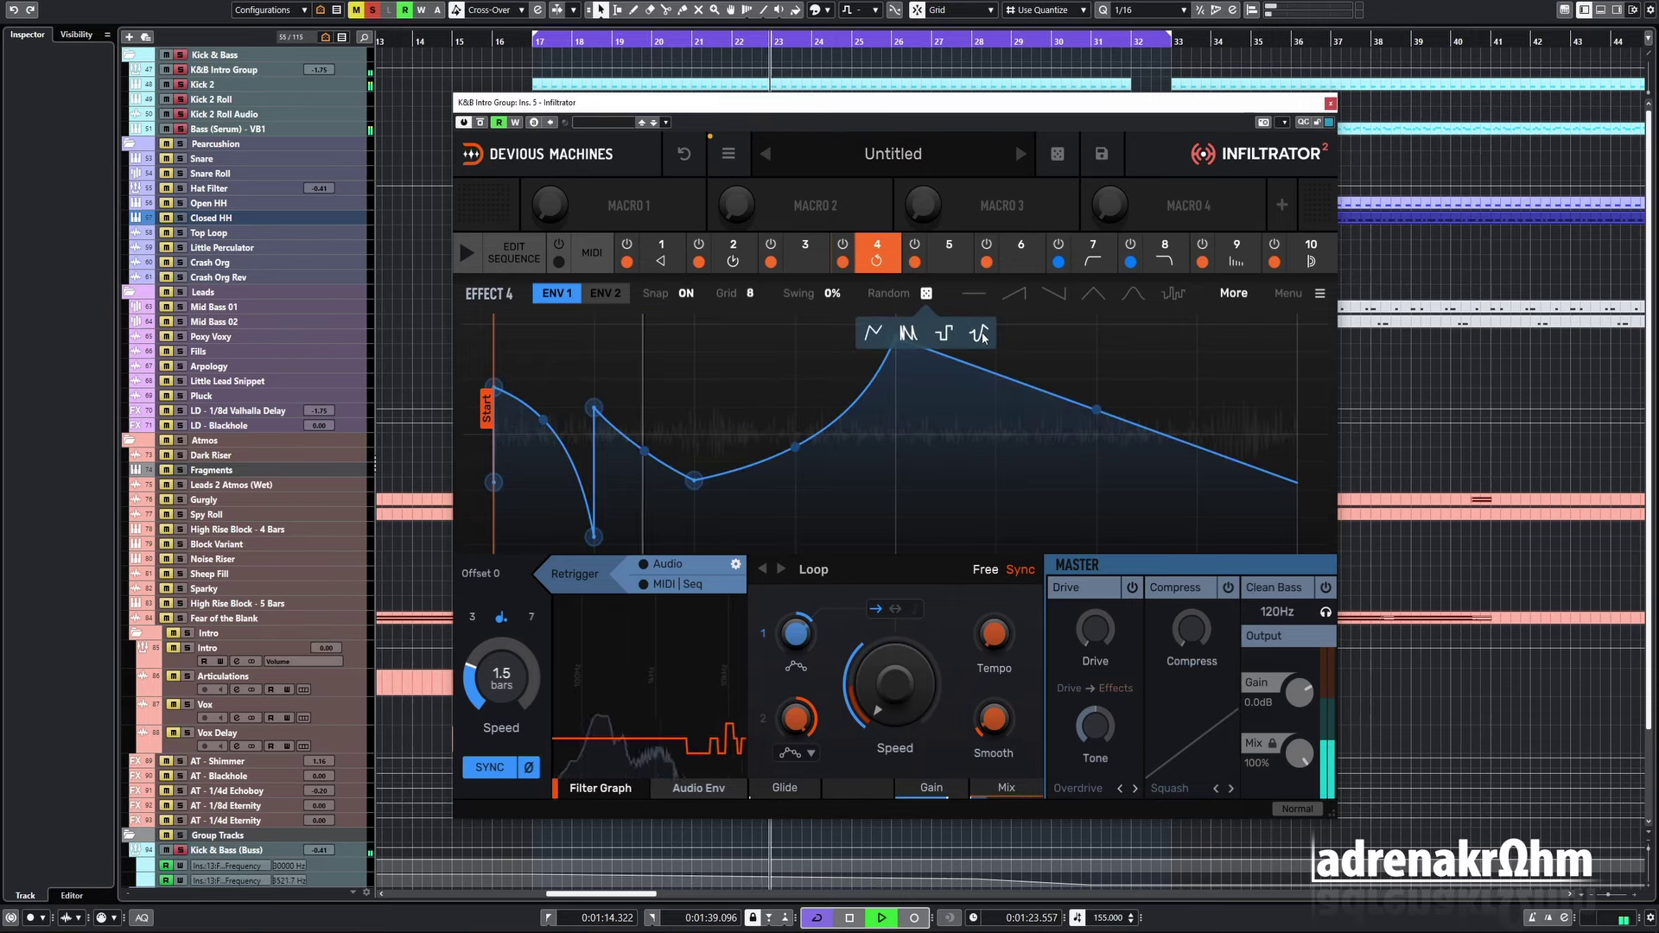
left_click(981, 337)
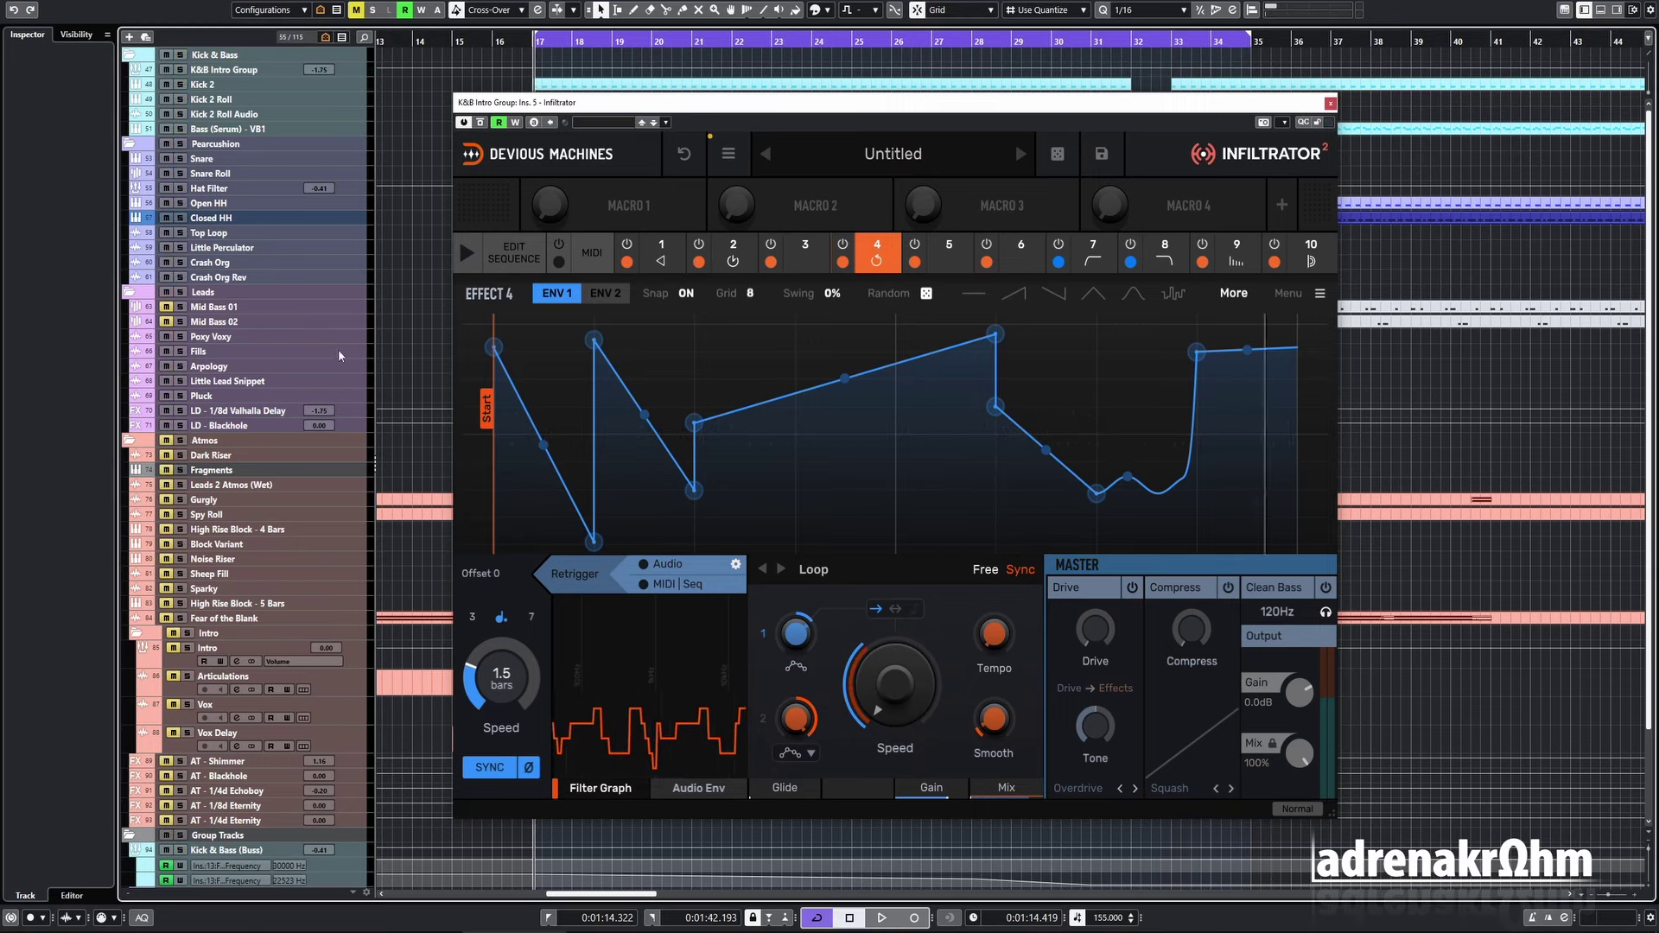
mouse_move(543, 227)
key("space")
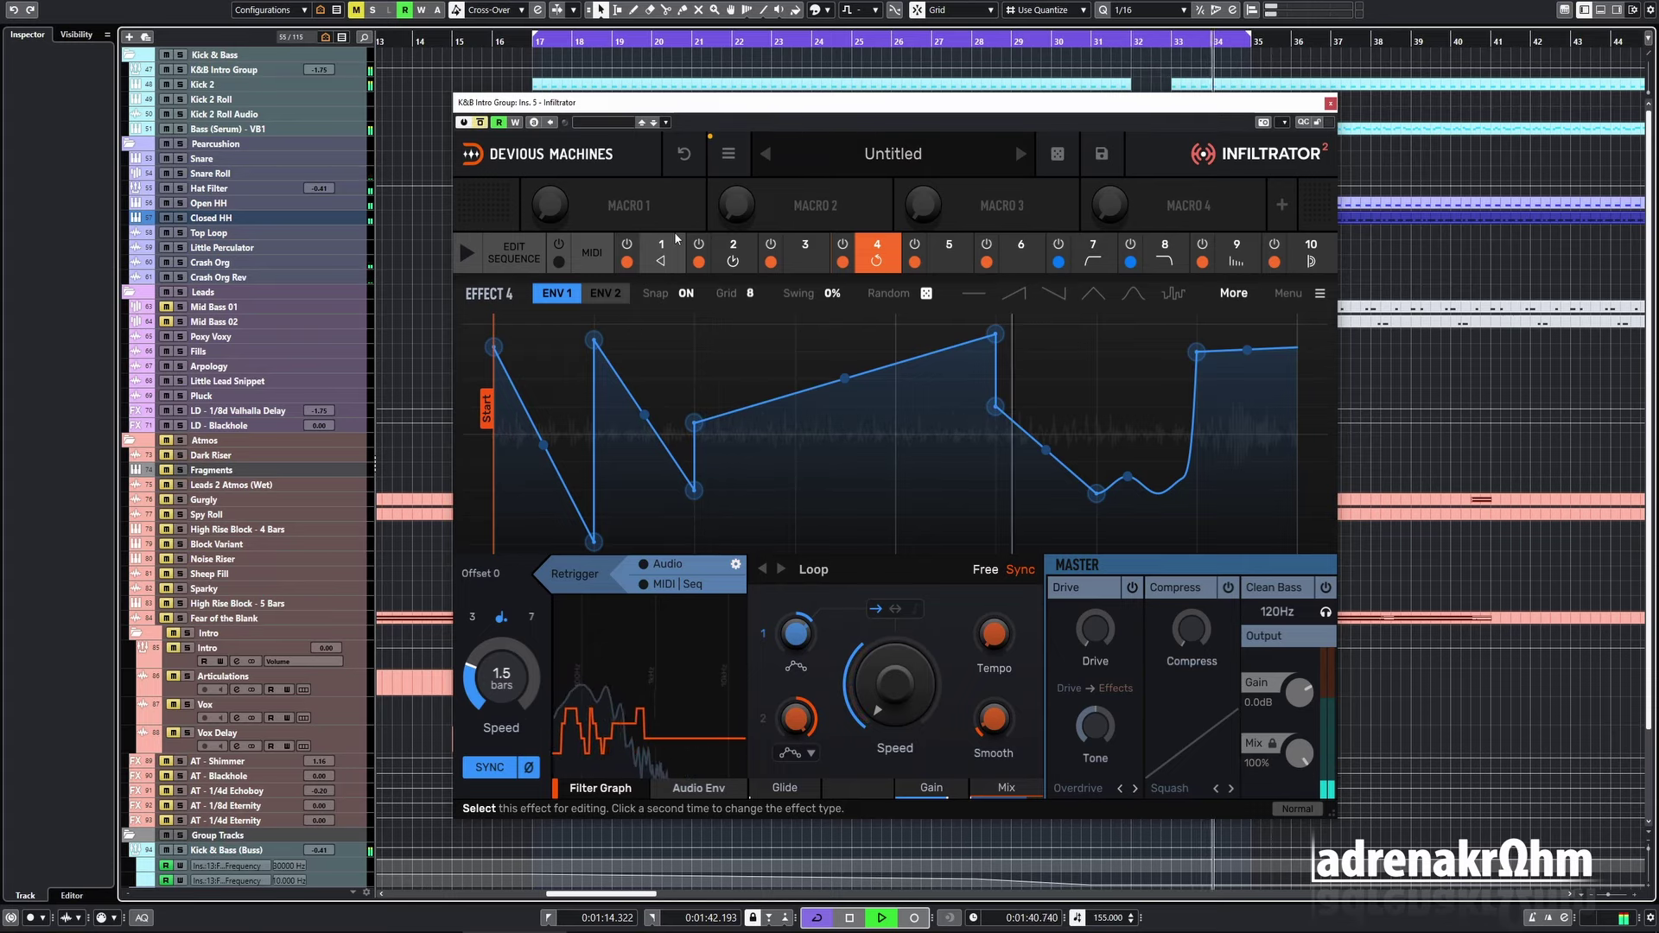
key("space")
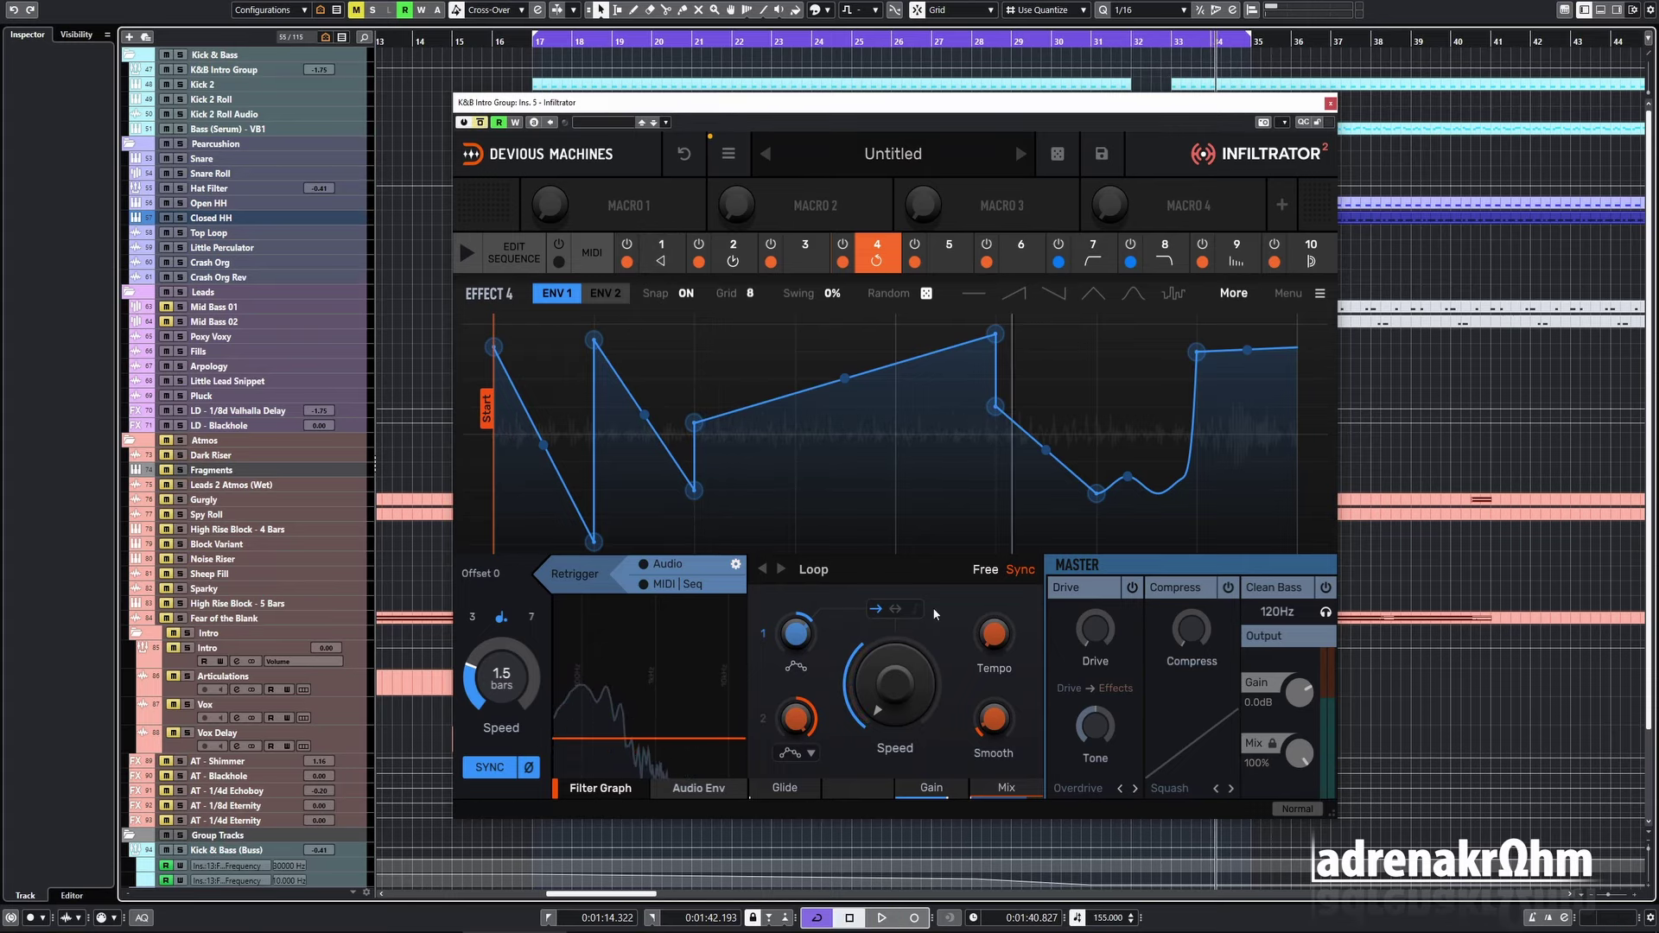